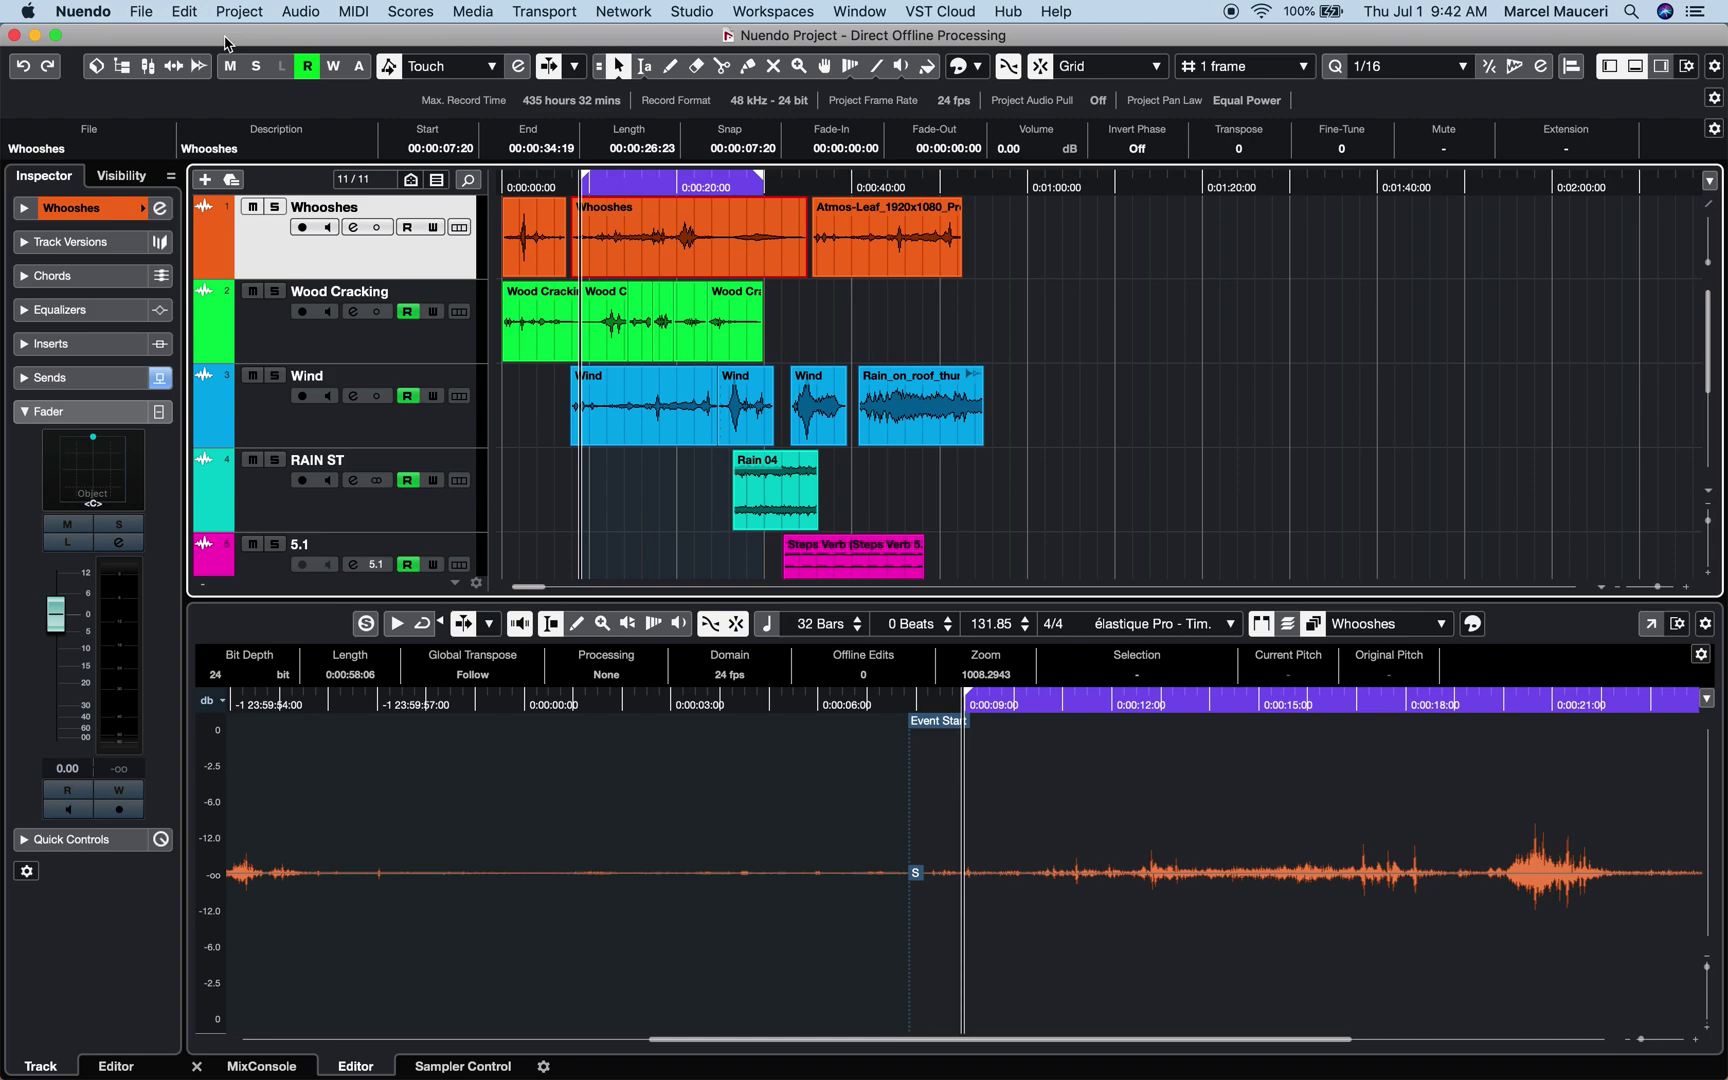
- Open Direct Offline Processing for the Whooshes event, toggling the window closed and open with F7
click(300, 14)
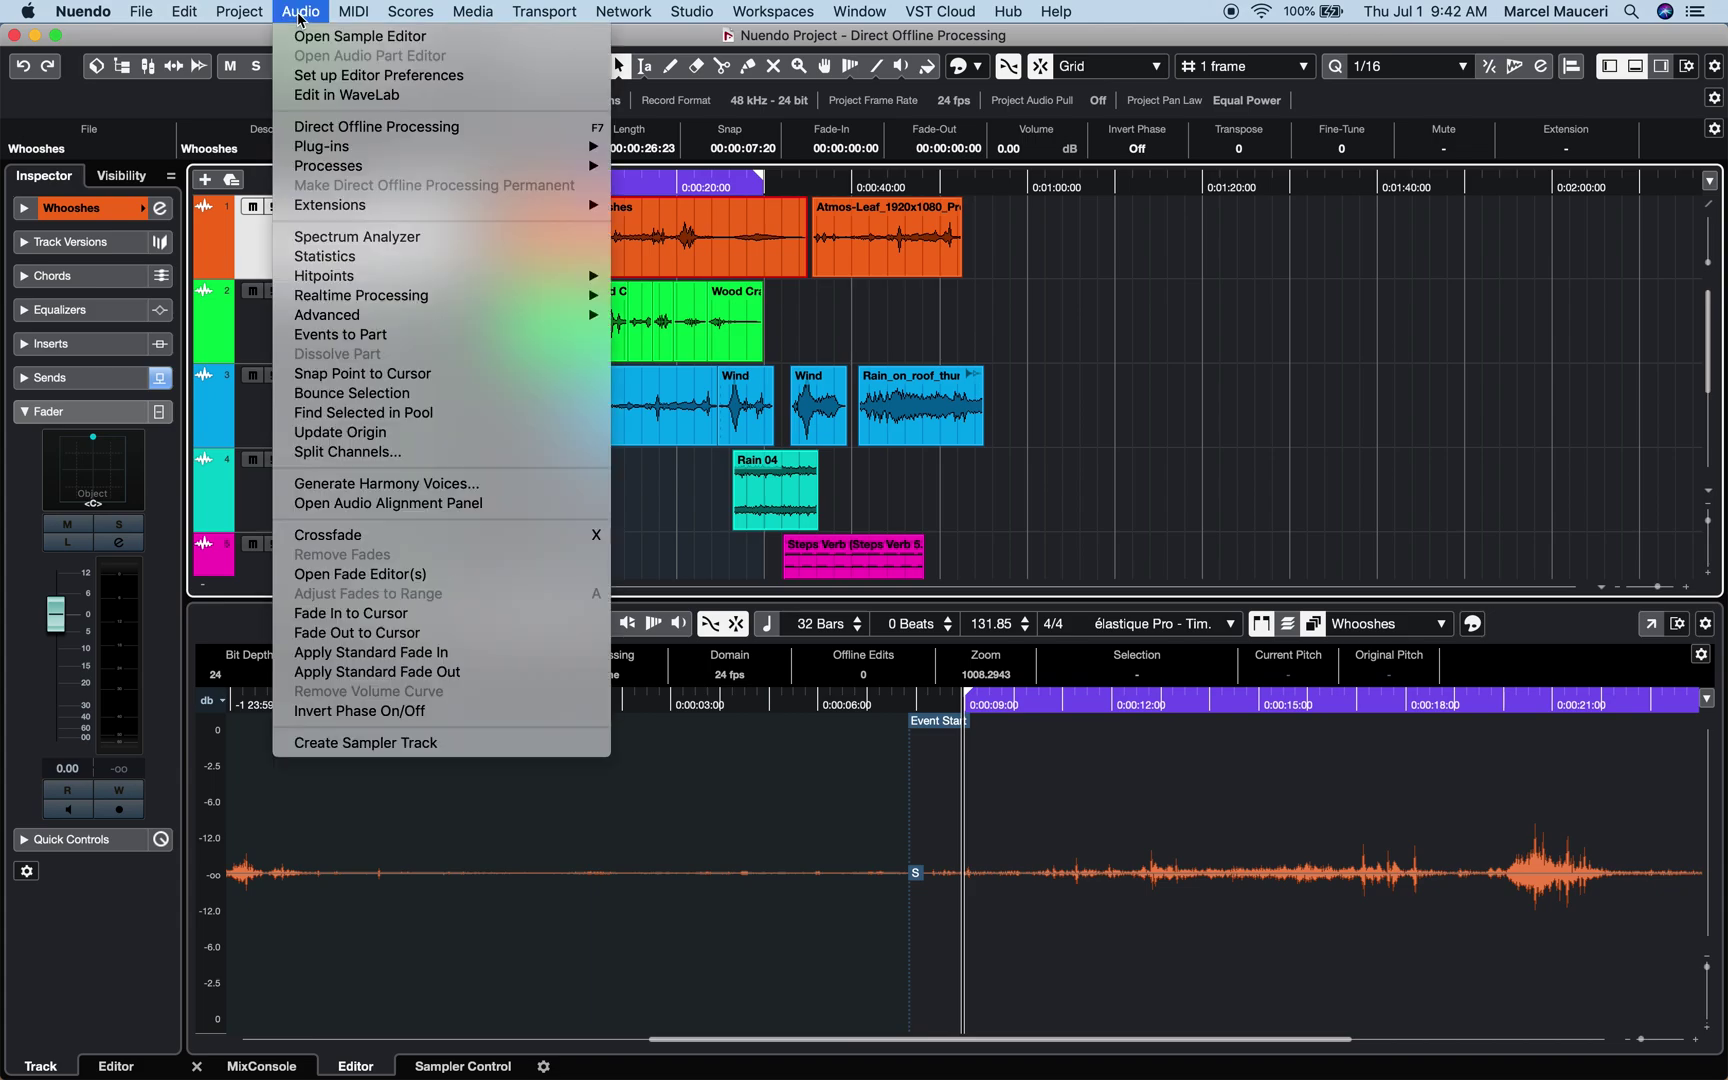
click(320, 128)
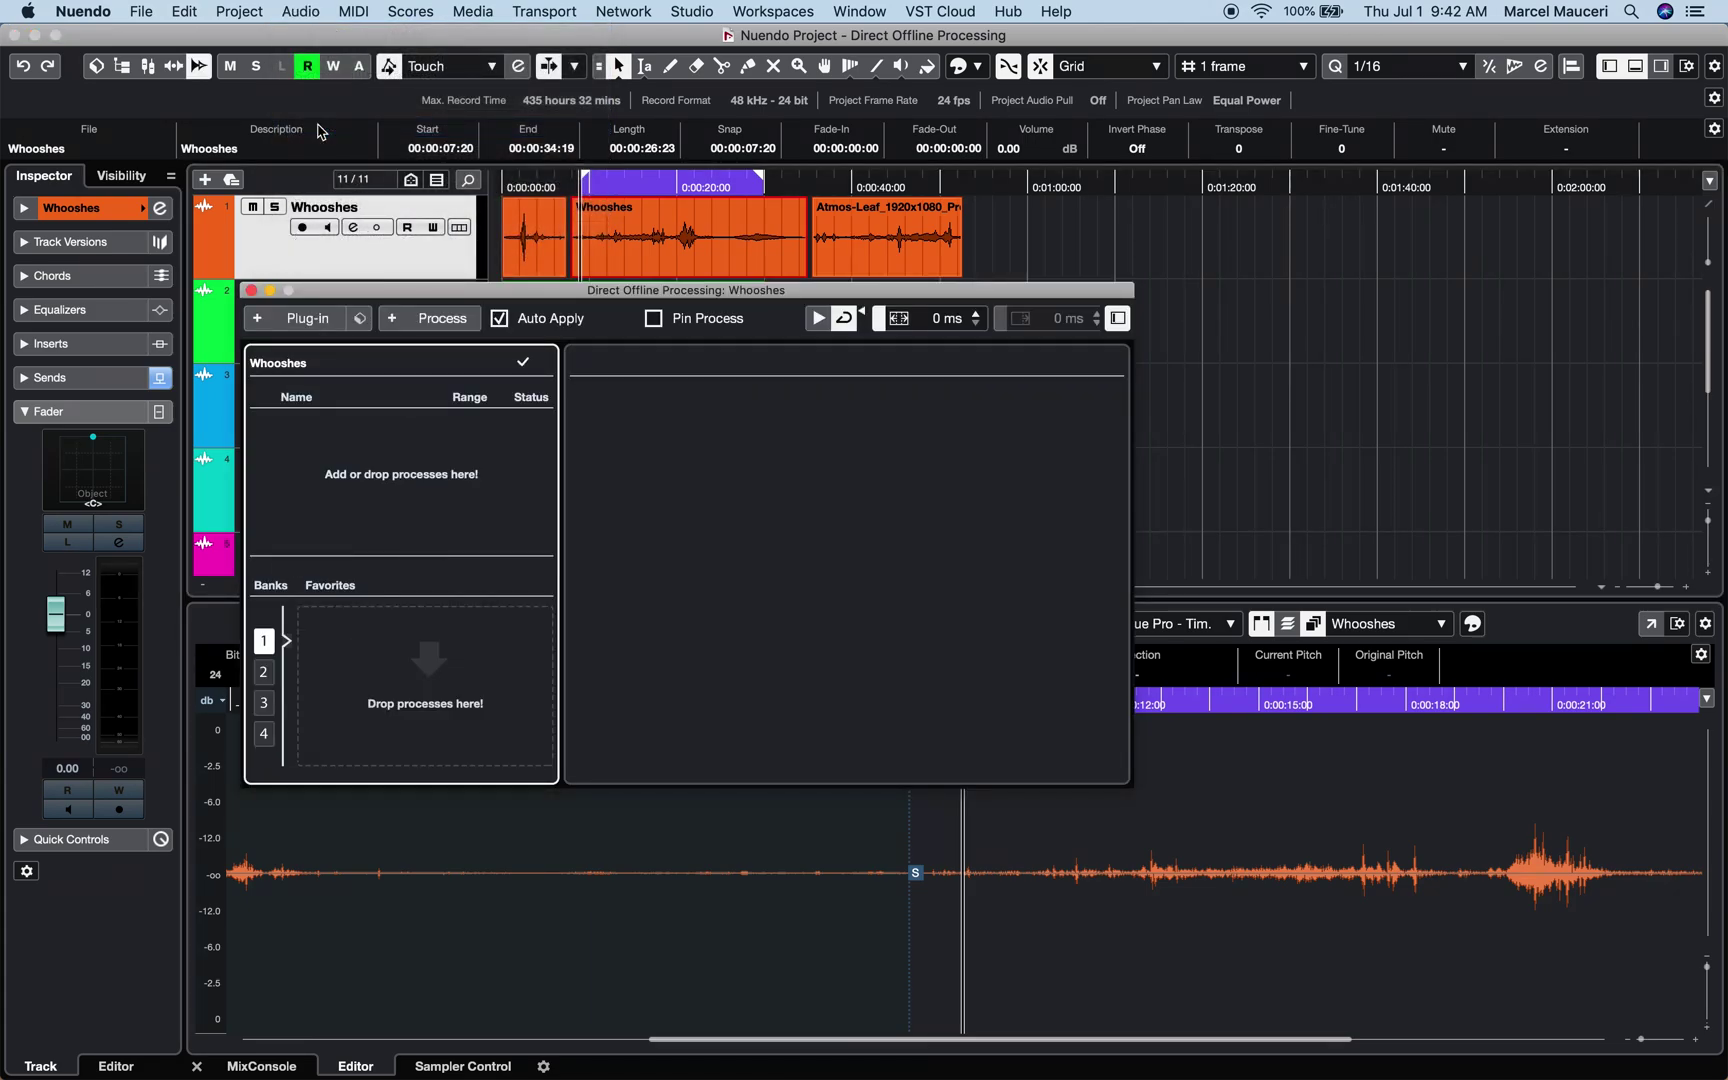
key(F7)
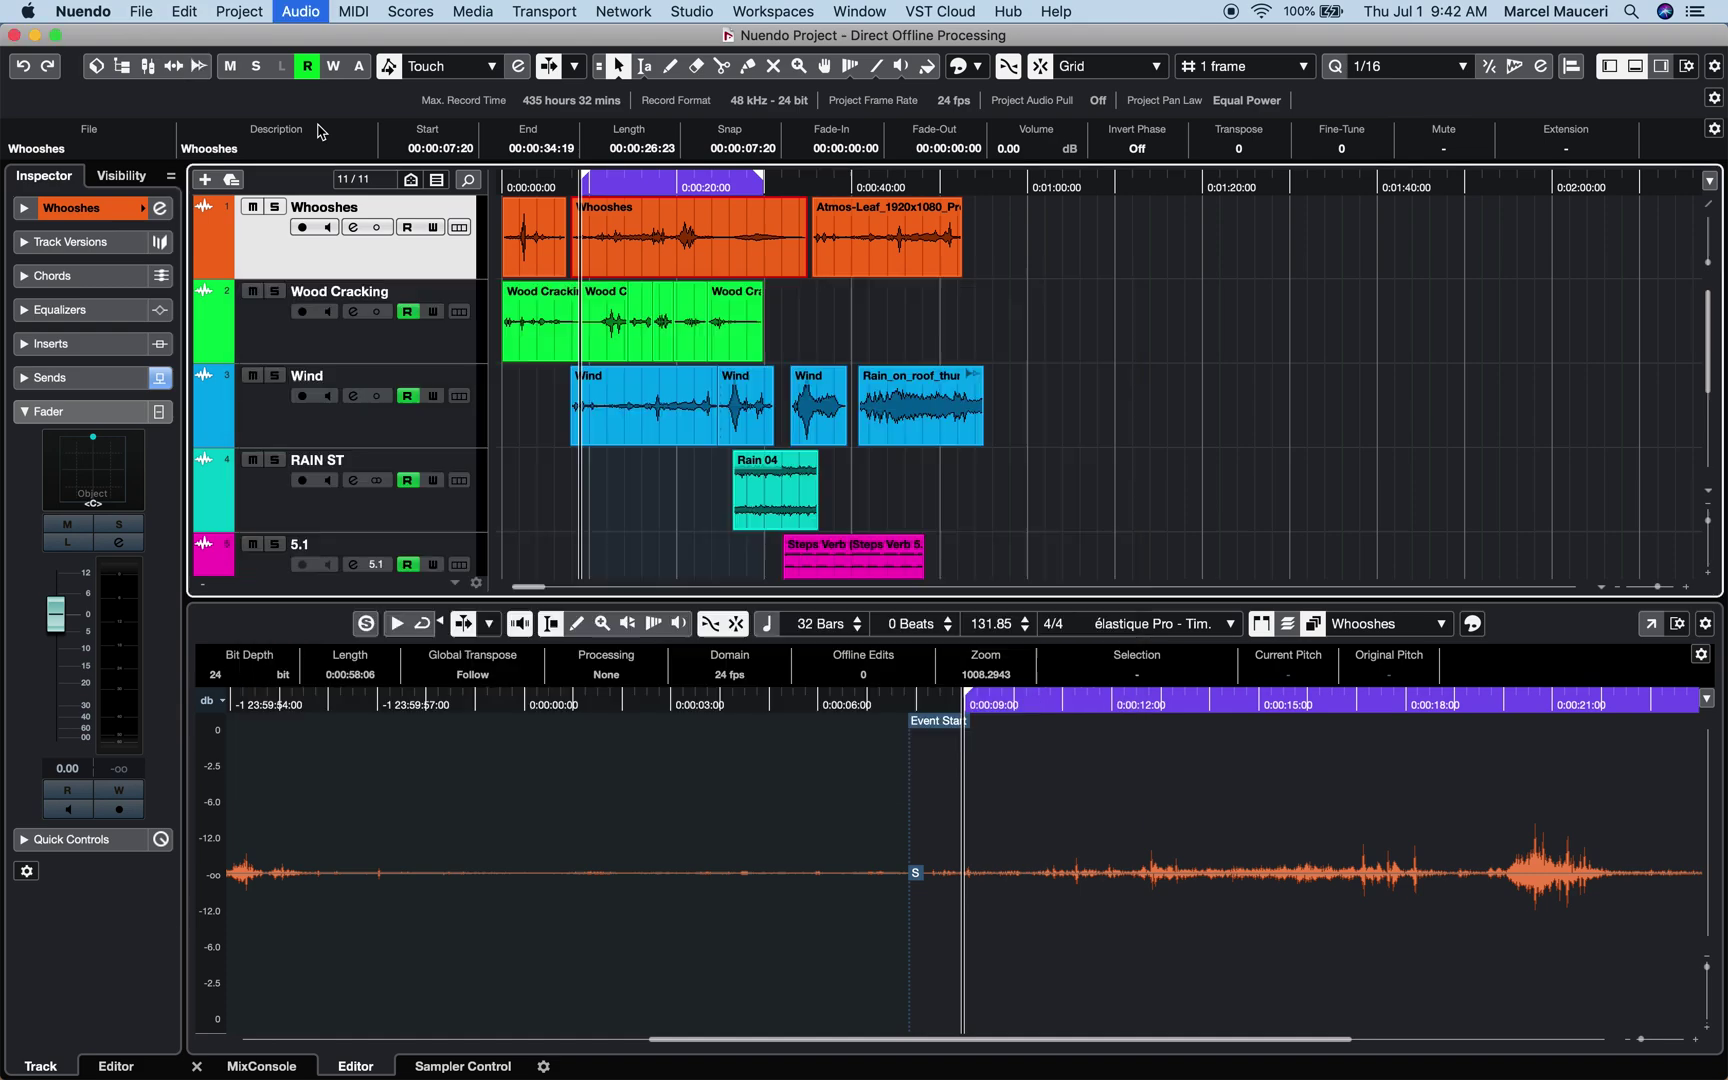
key(F7)
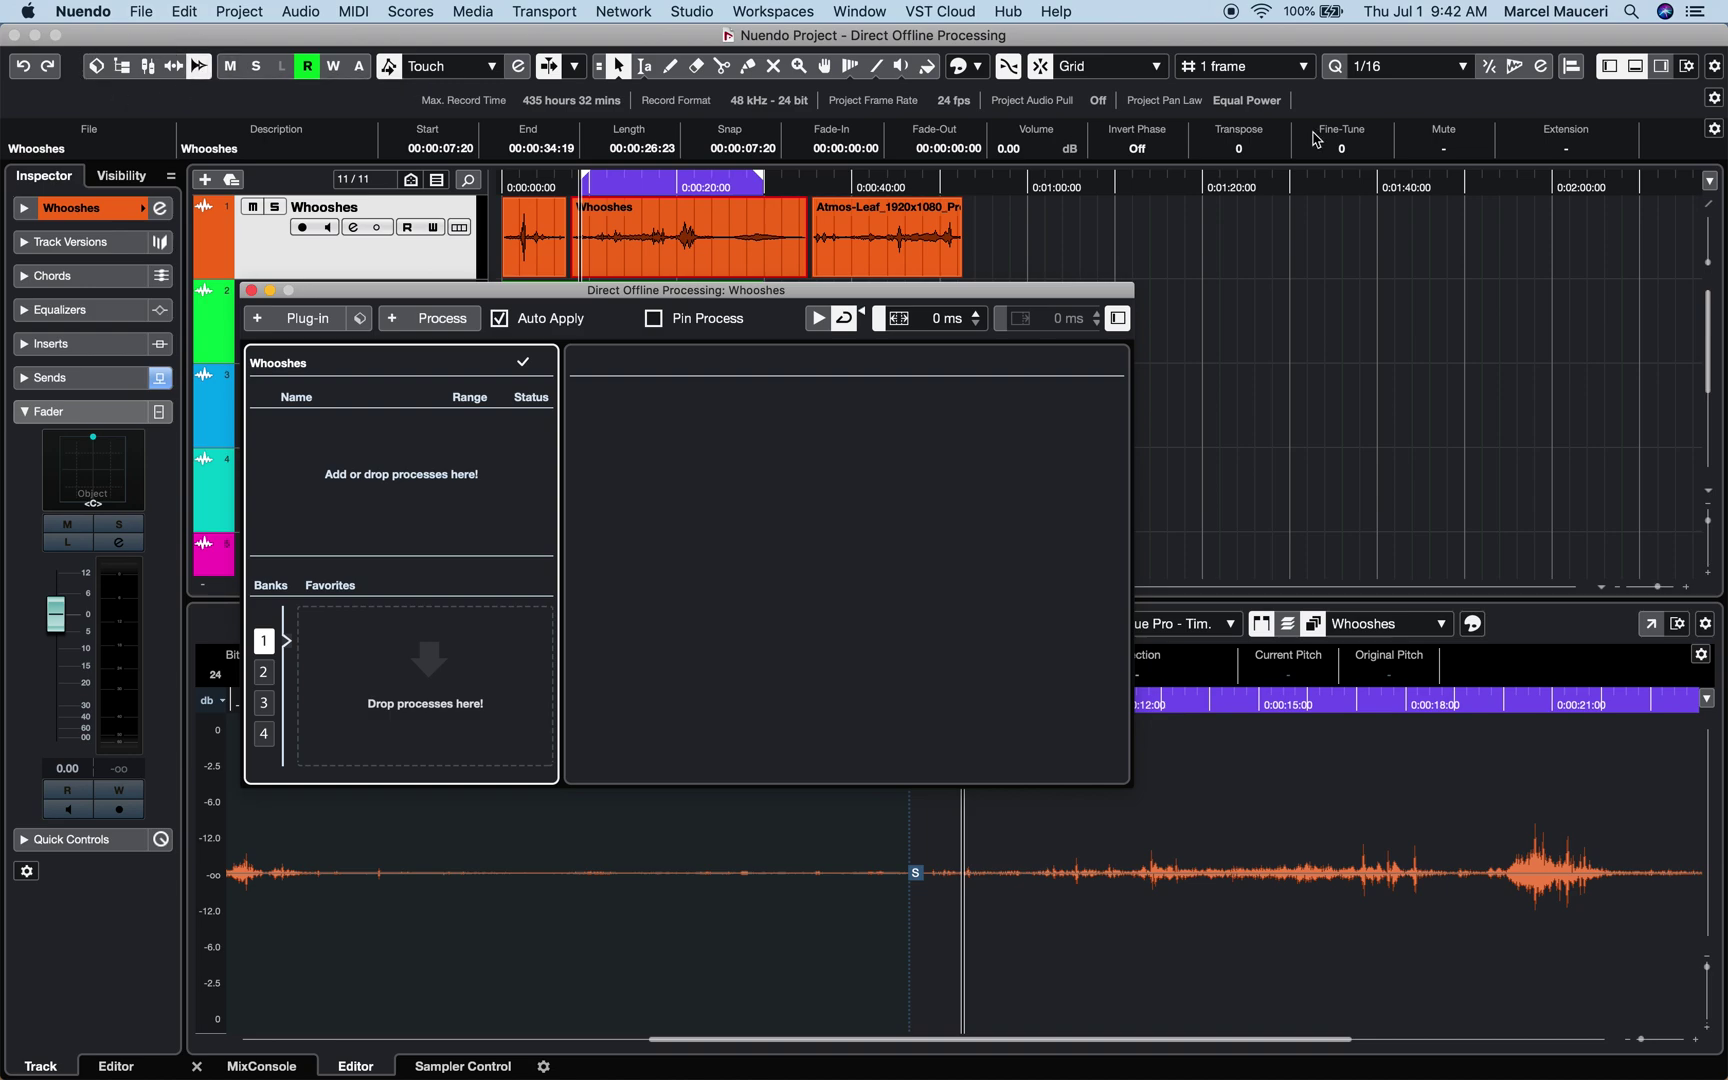
- Hide the Media & MixConsole Windows toolbar group, close the window, and select Rain_on_roof_thunder on Wind
right_click(1718, 72)
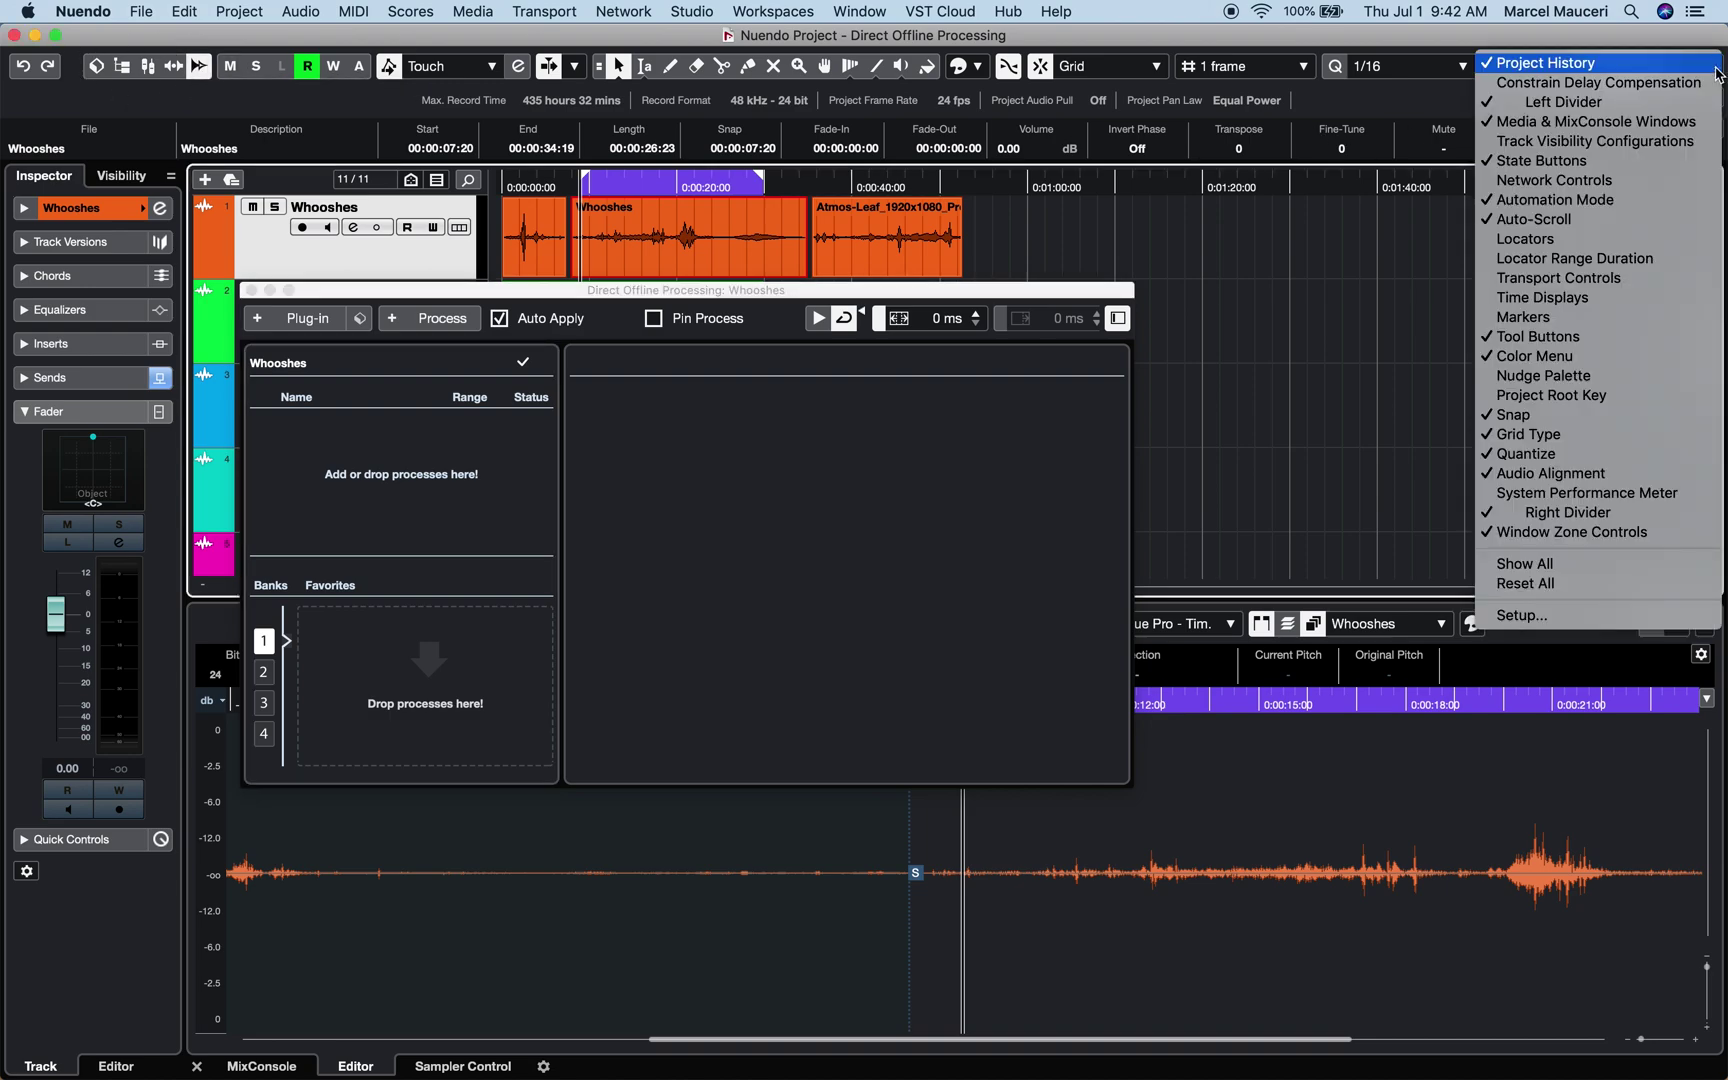
click(1700, 124)
click(251, 290)
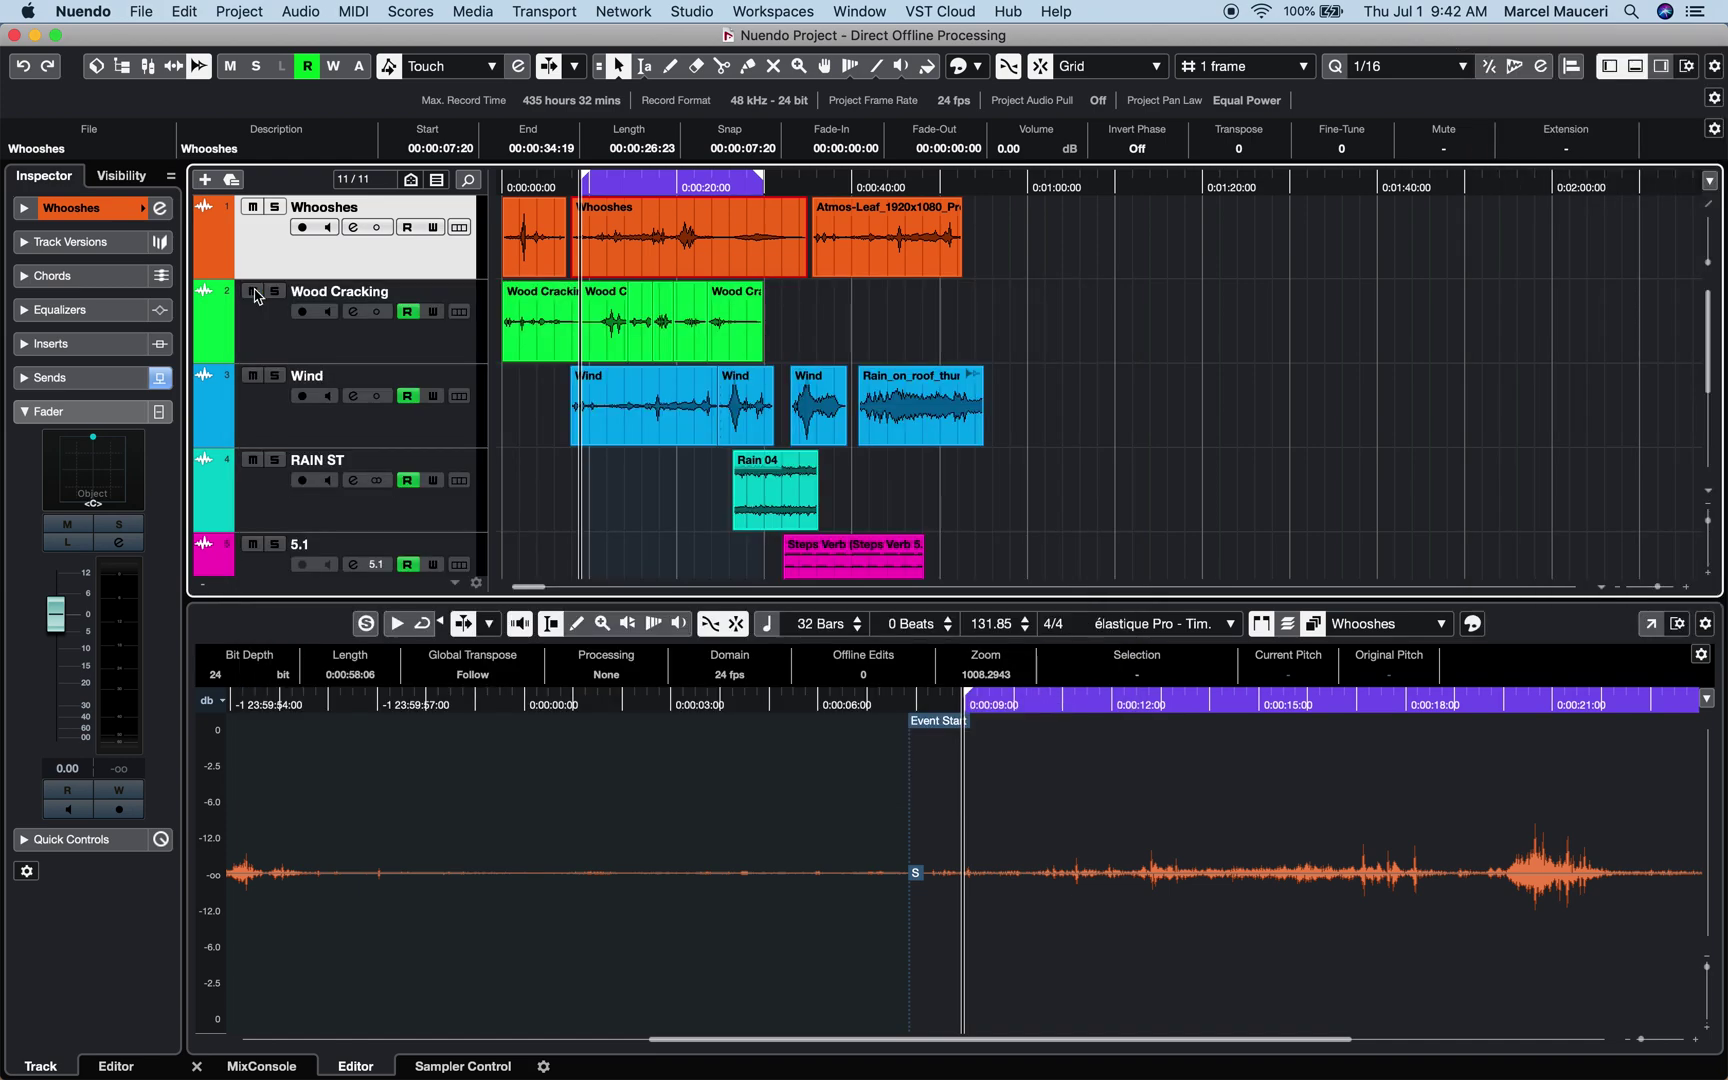
click(893, 403)
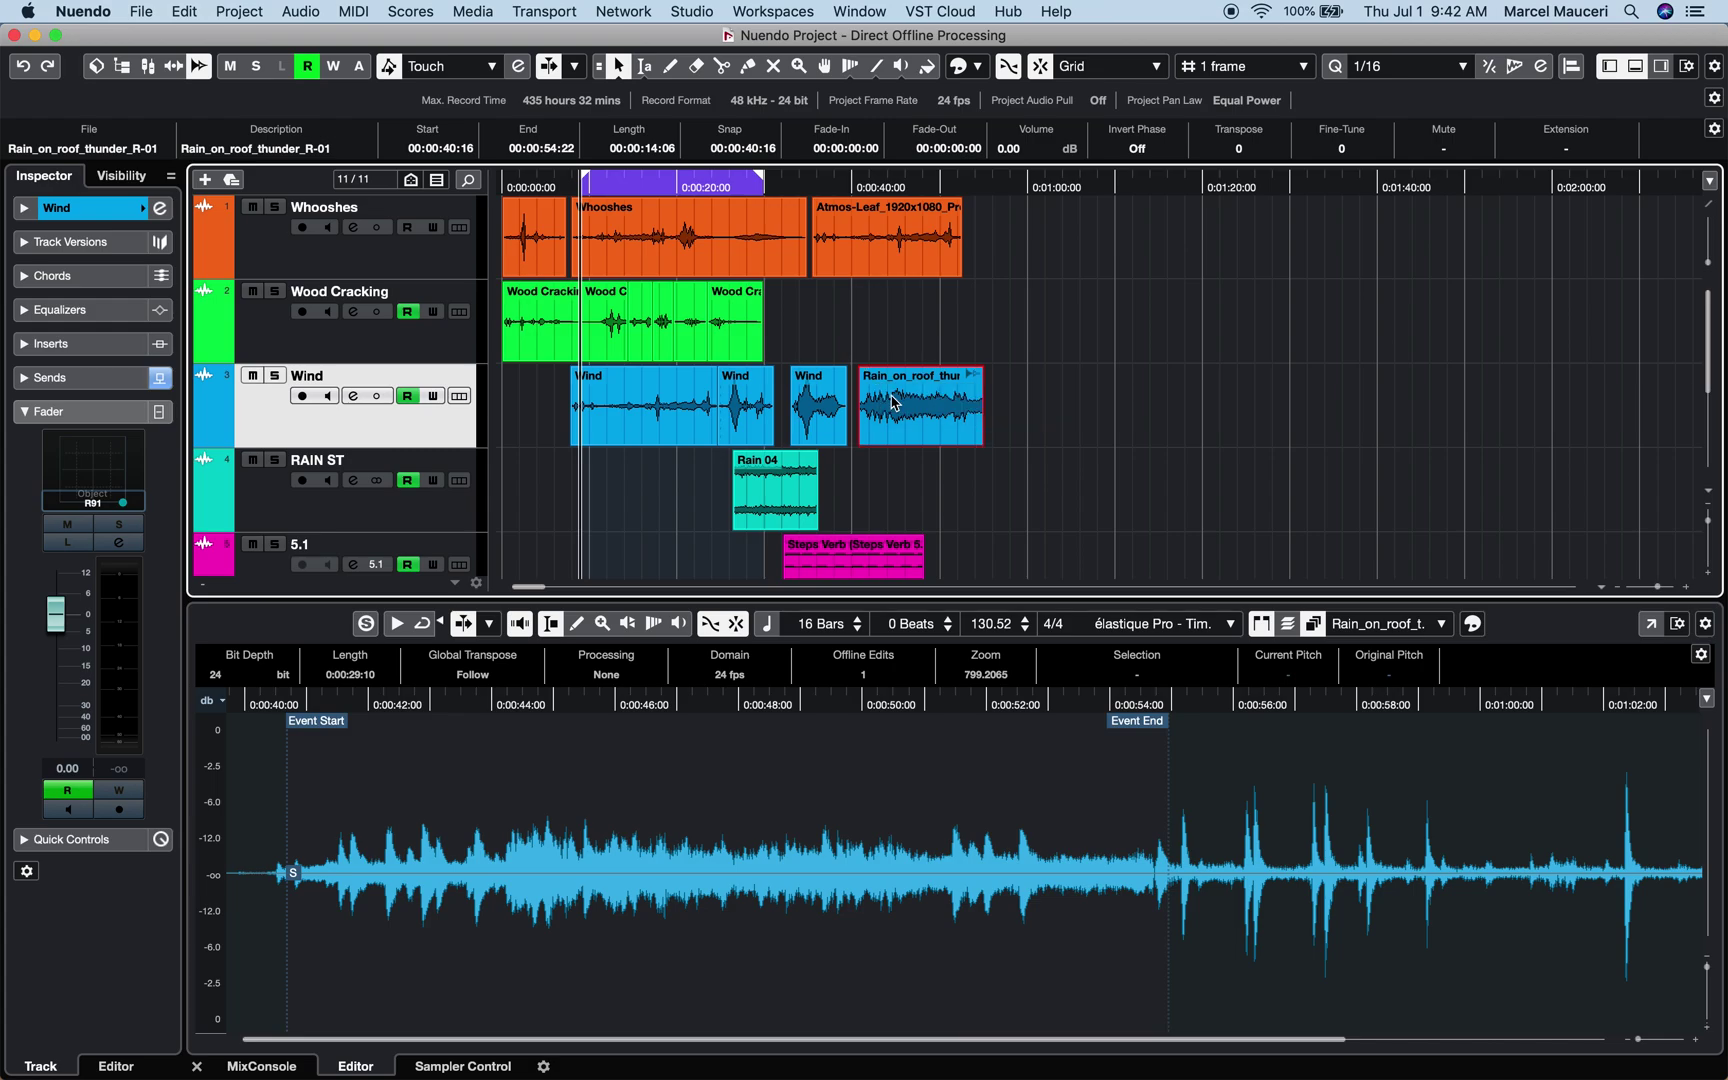
- Turn off Show Toolbox on Right-Click in the Editing-Tools preferences and apply the change
right_click(893, 403)
click(96, 16)
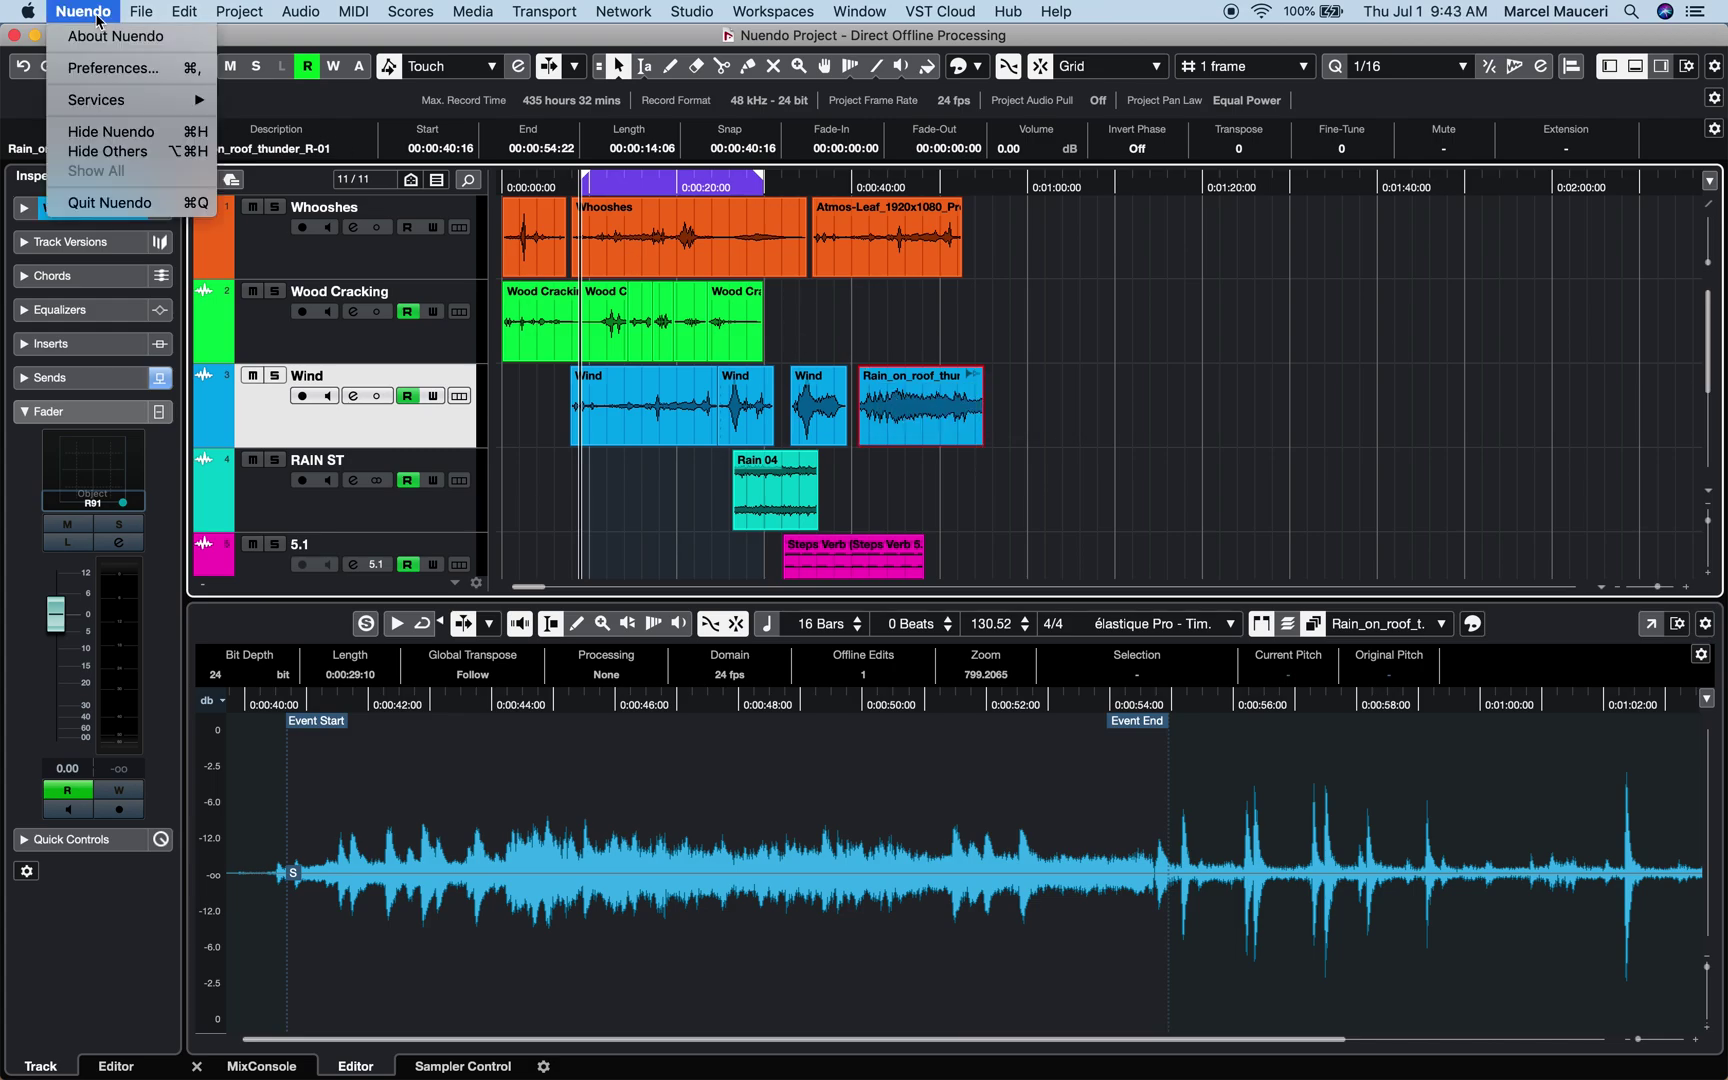
click(107, 68)
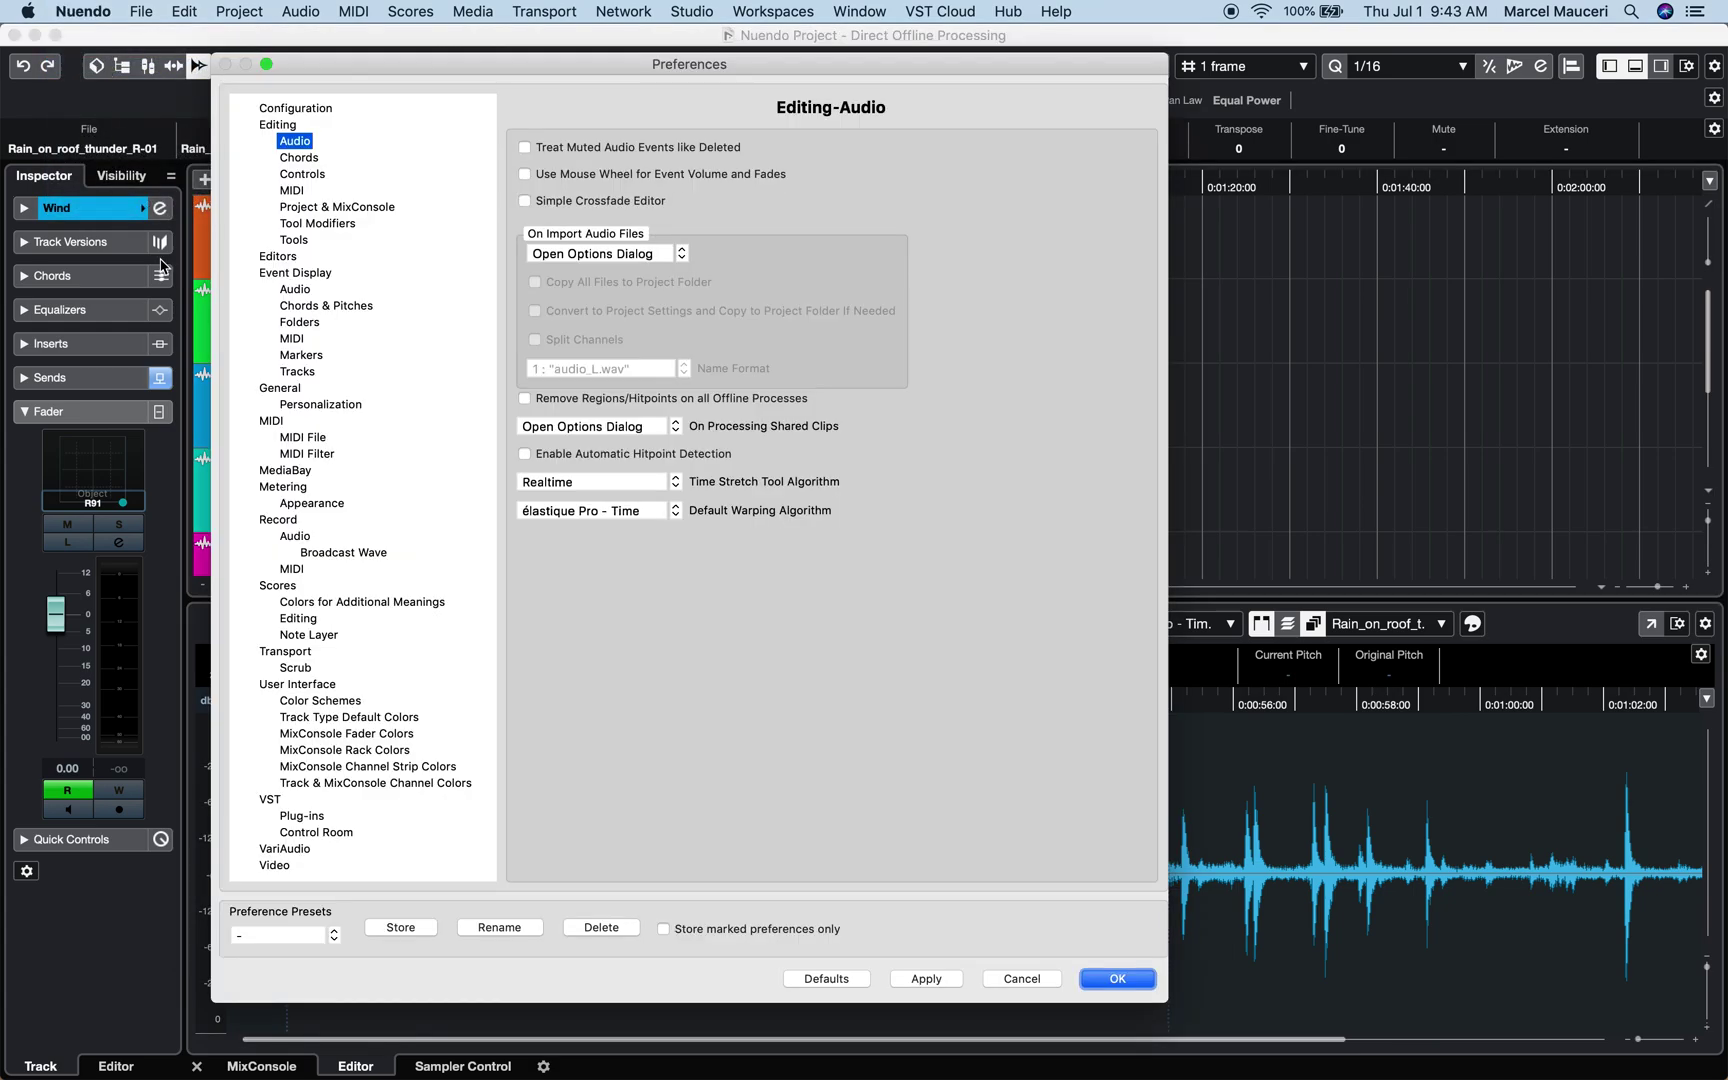
click(300, 244)
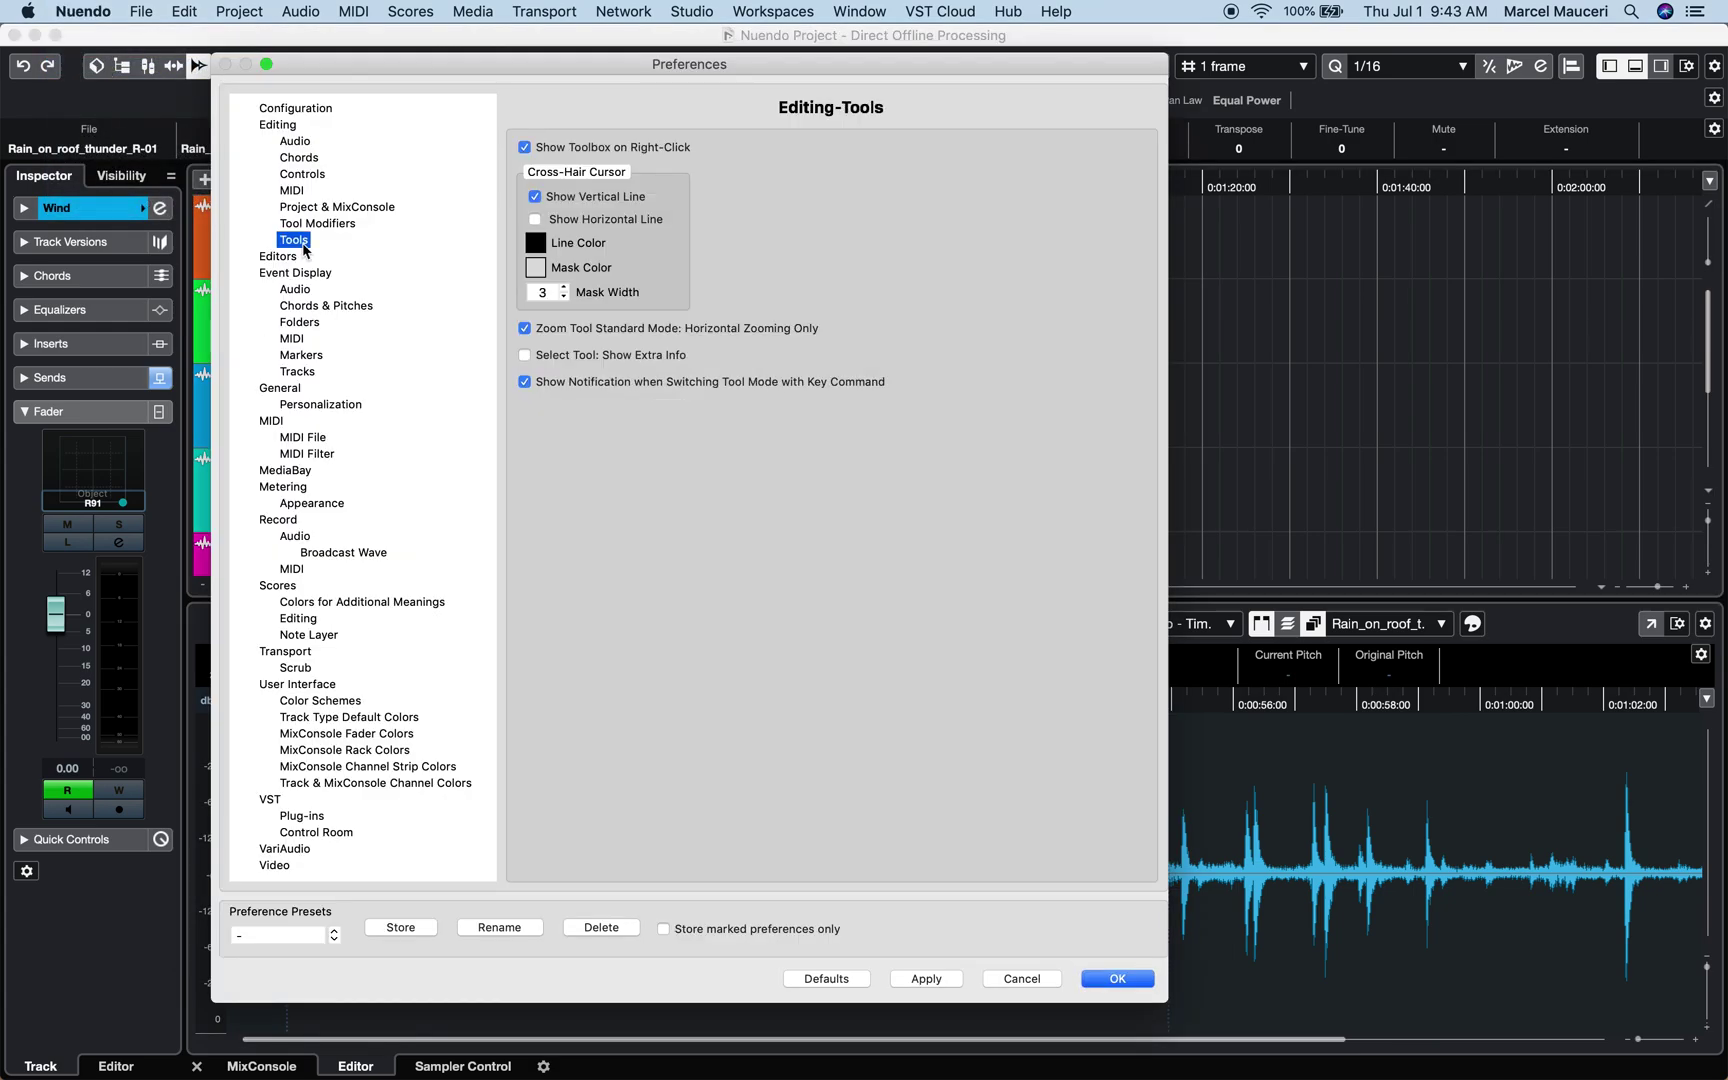
click(525, 148)
click(913, 981)
- Apply a Gain process to the Rain_on_roof_thunder event from its context menu
right_click(915, 410)
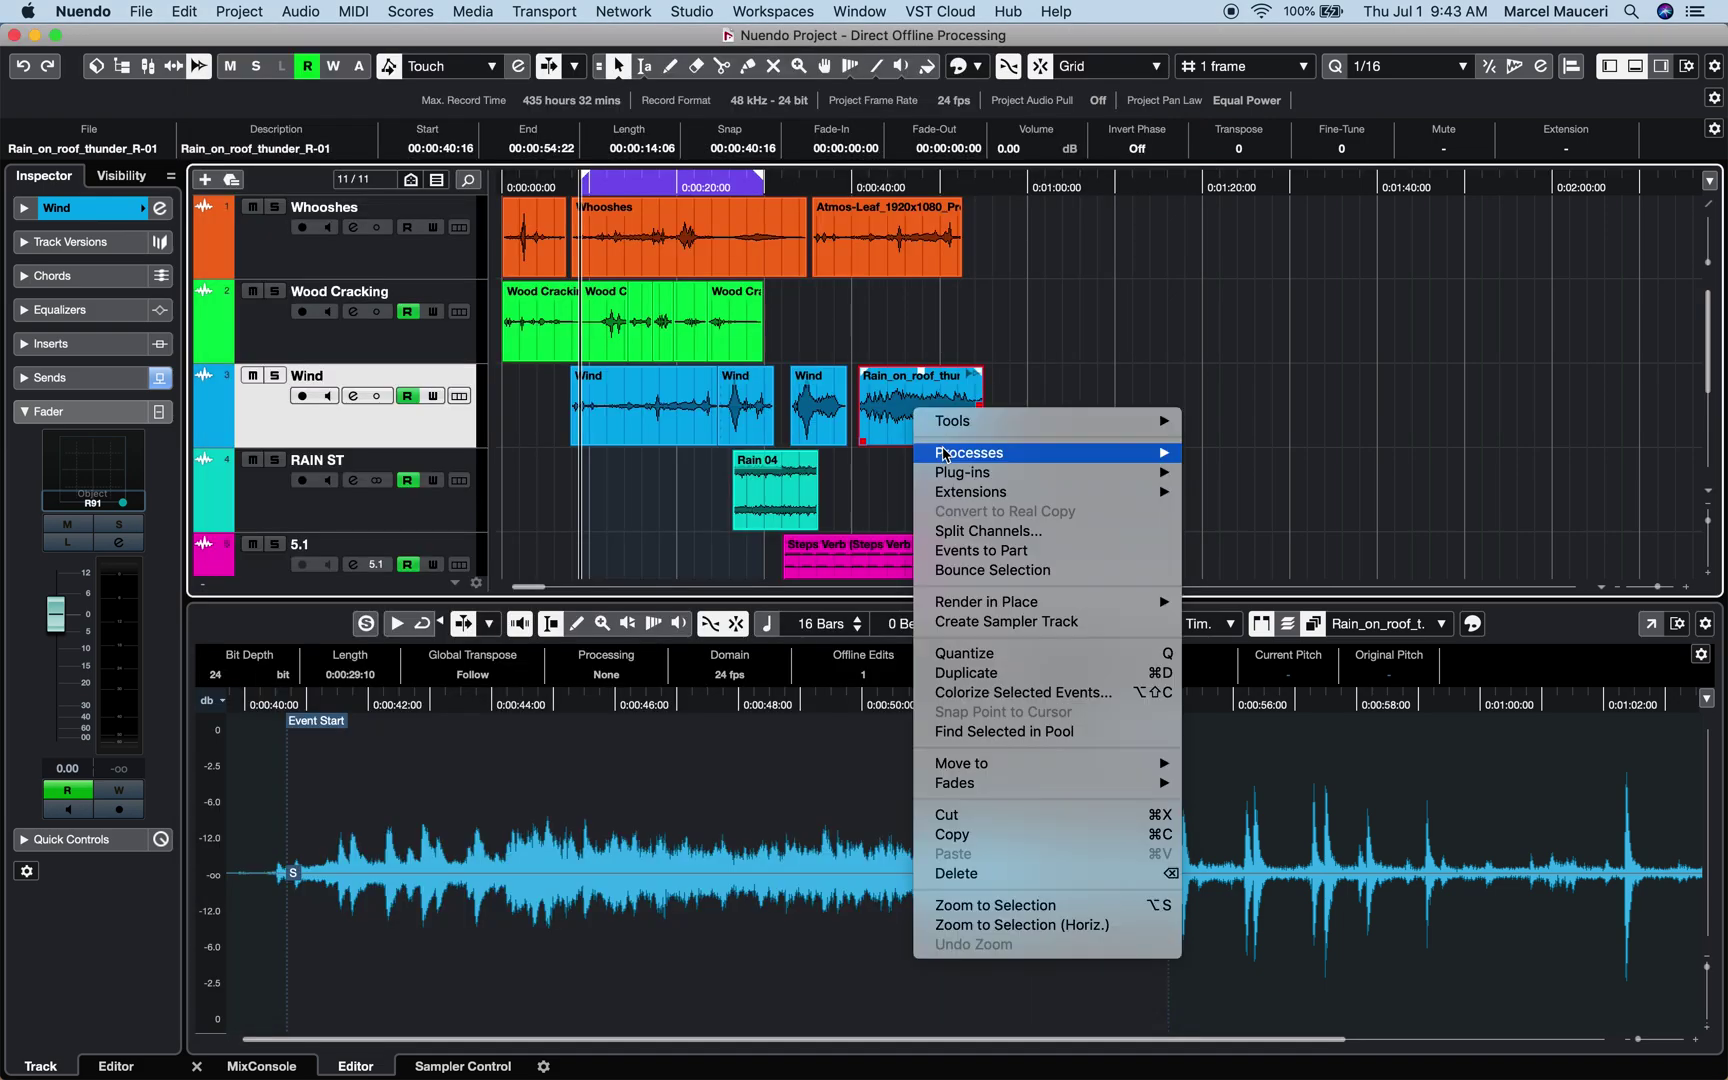
mouse_move(1000, 453)
click(1232, 511)
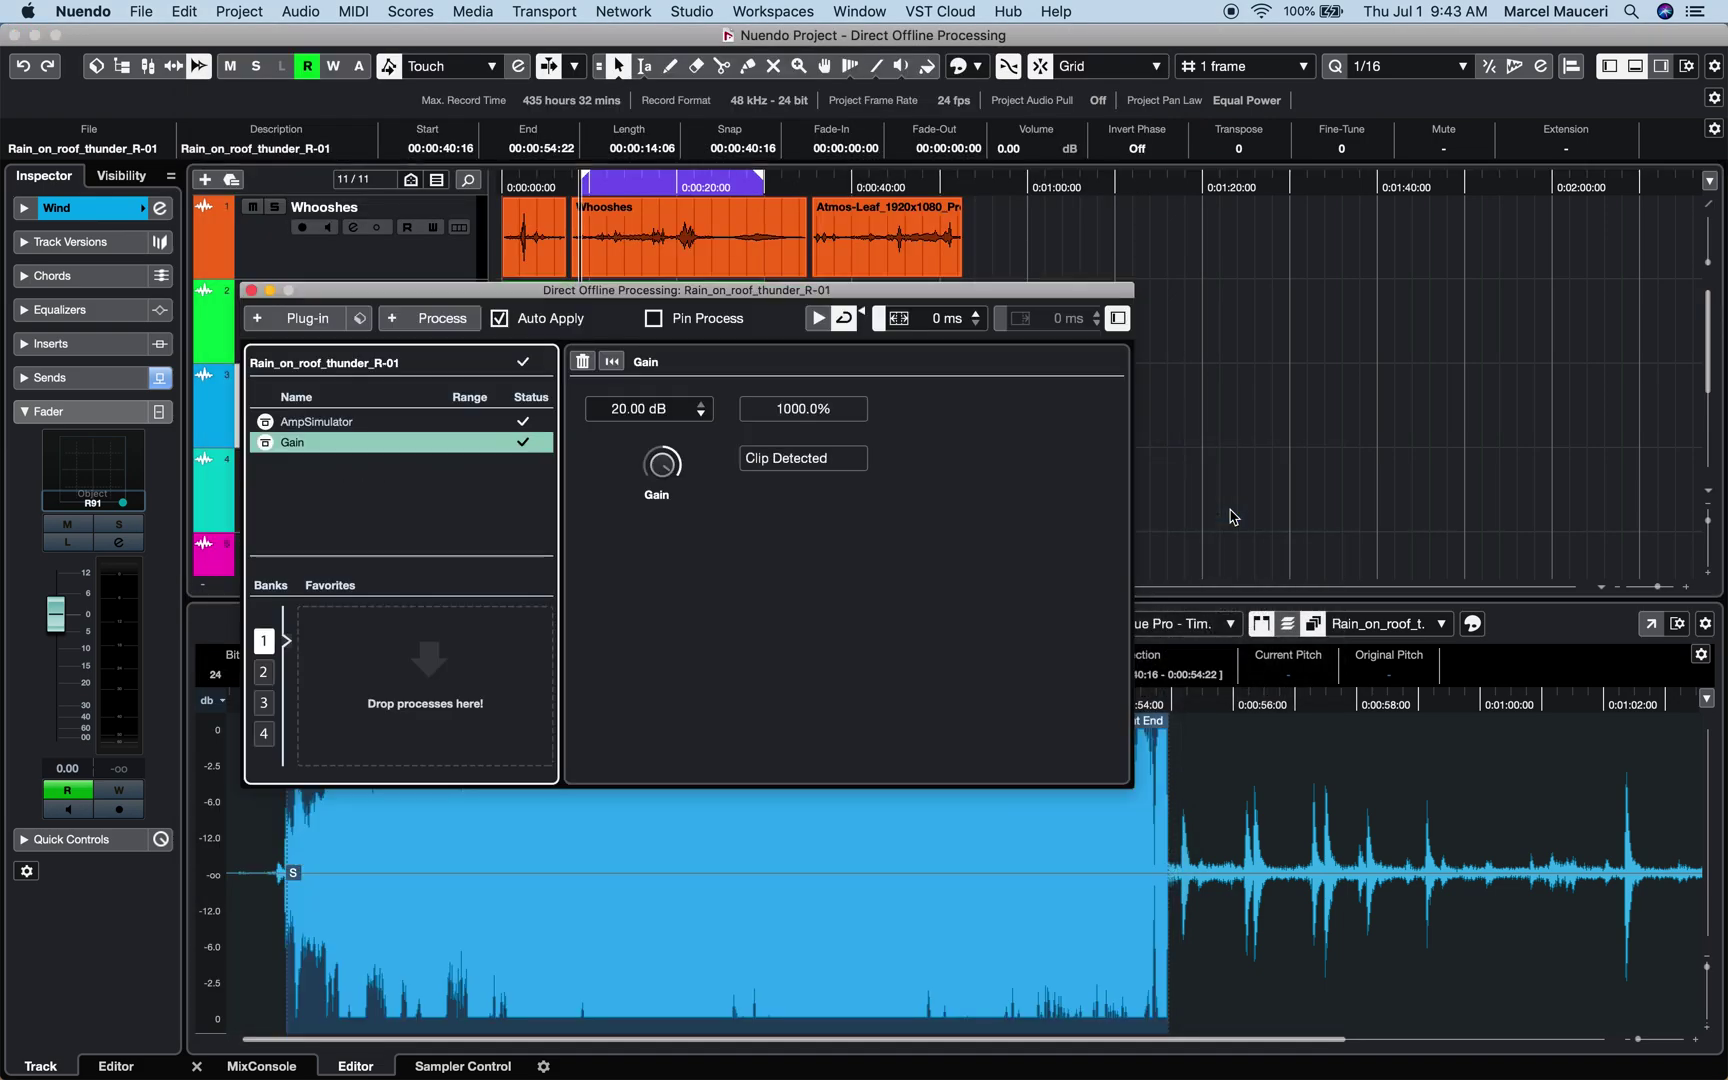
click(256, 298)
- Add the Frequency EQ plug-in to the event's offline processing chain
right_click(918, 400)
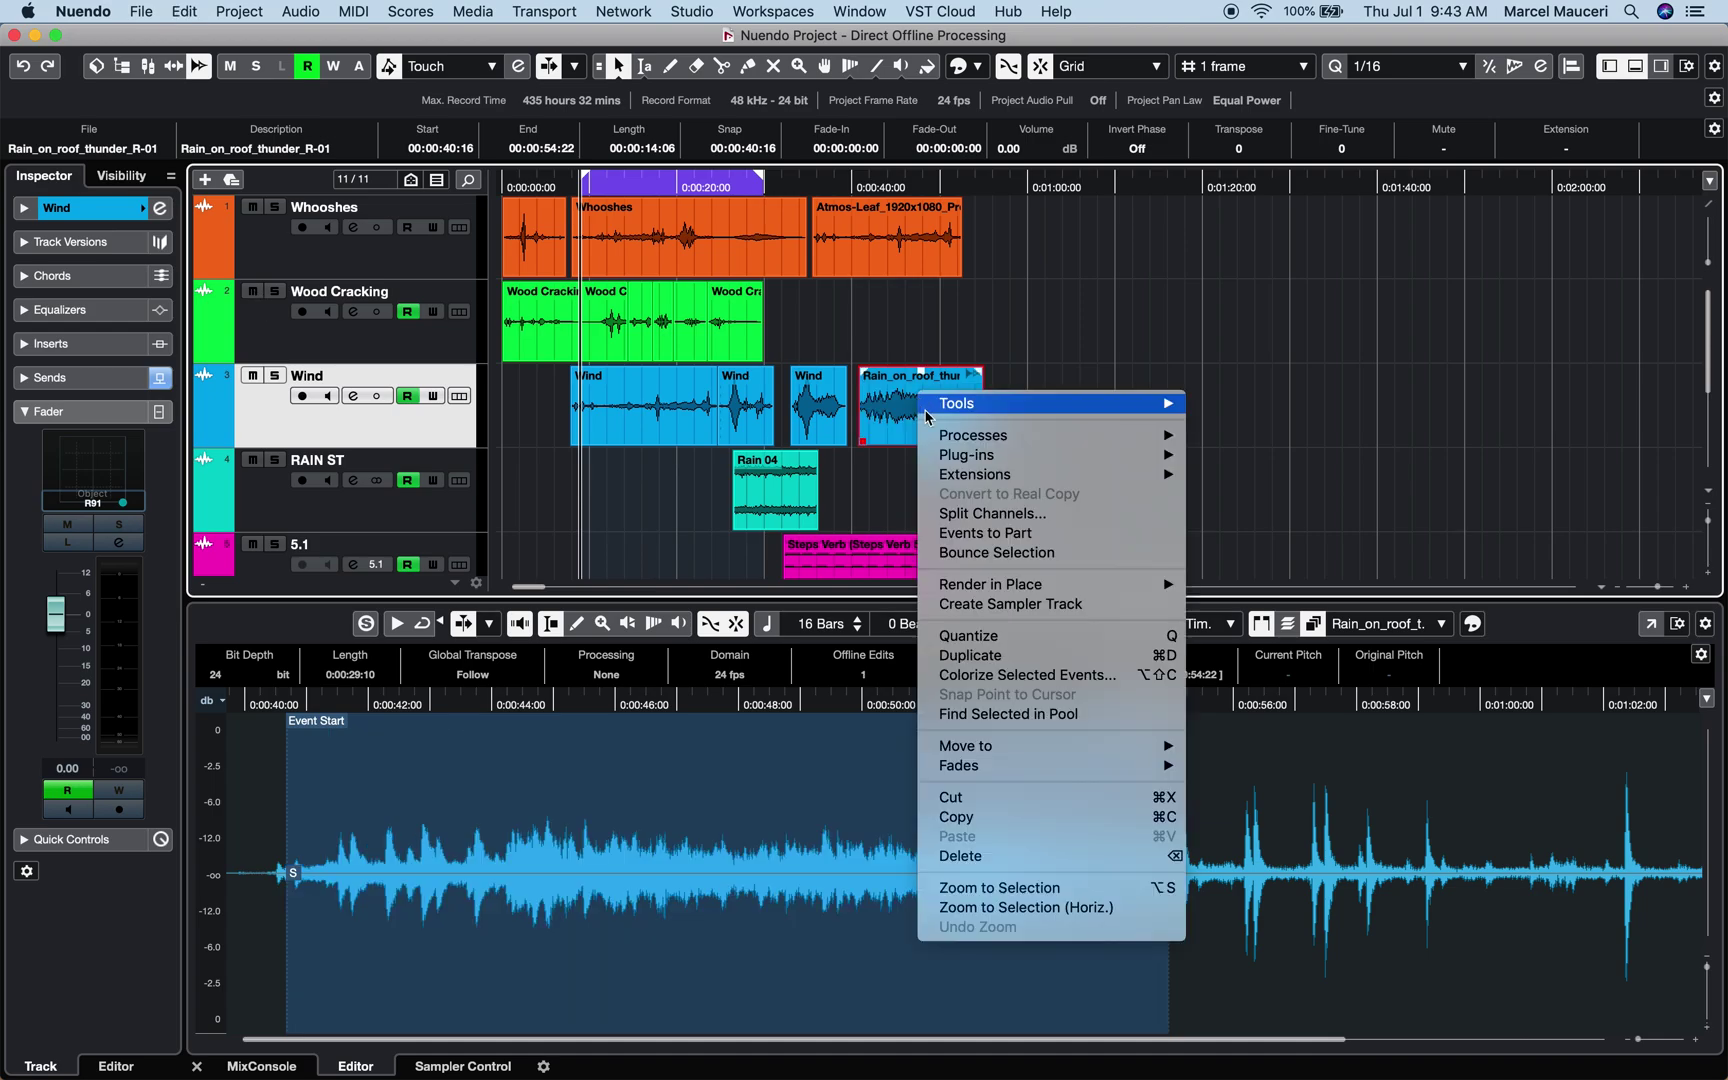
mouse_move(1000, 455)
mouse_move(1250, 551)
click(1475, 637)
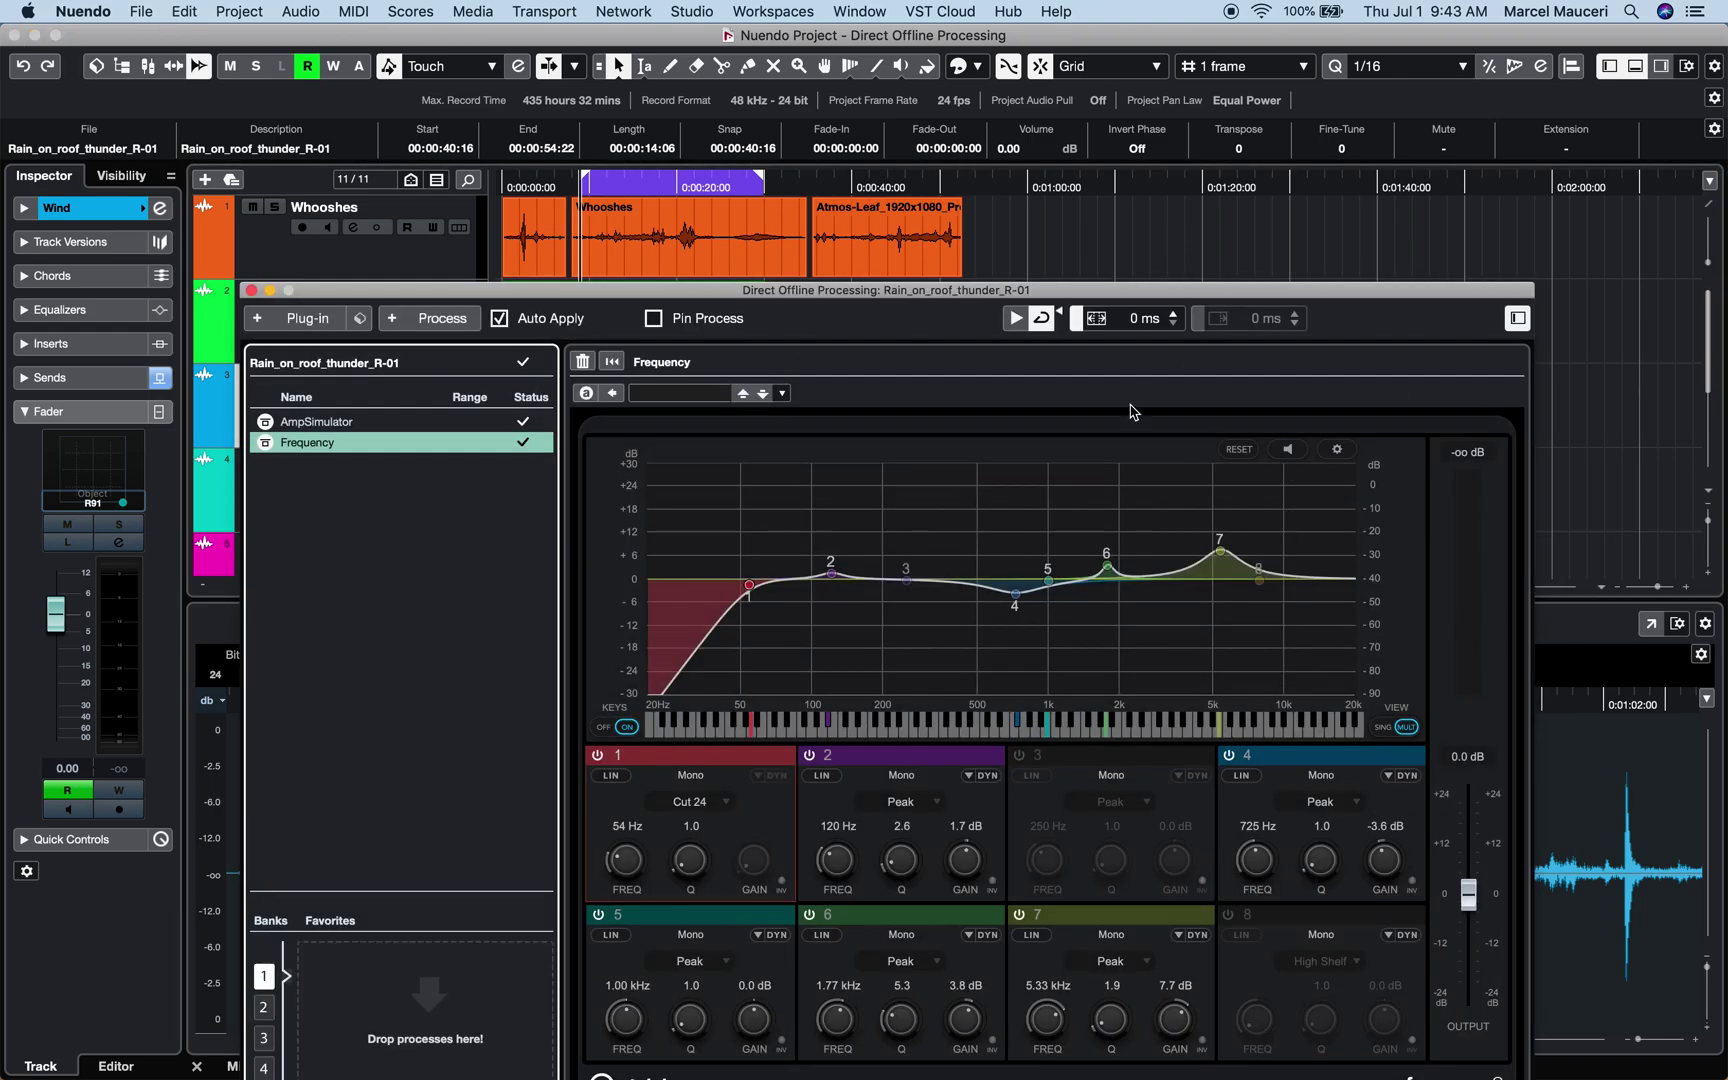
- Try applying Normalize to the Whooshes event, then cancel the shared-clip warning
click(620, 228)
click(626, 234)
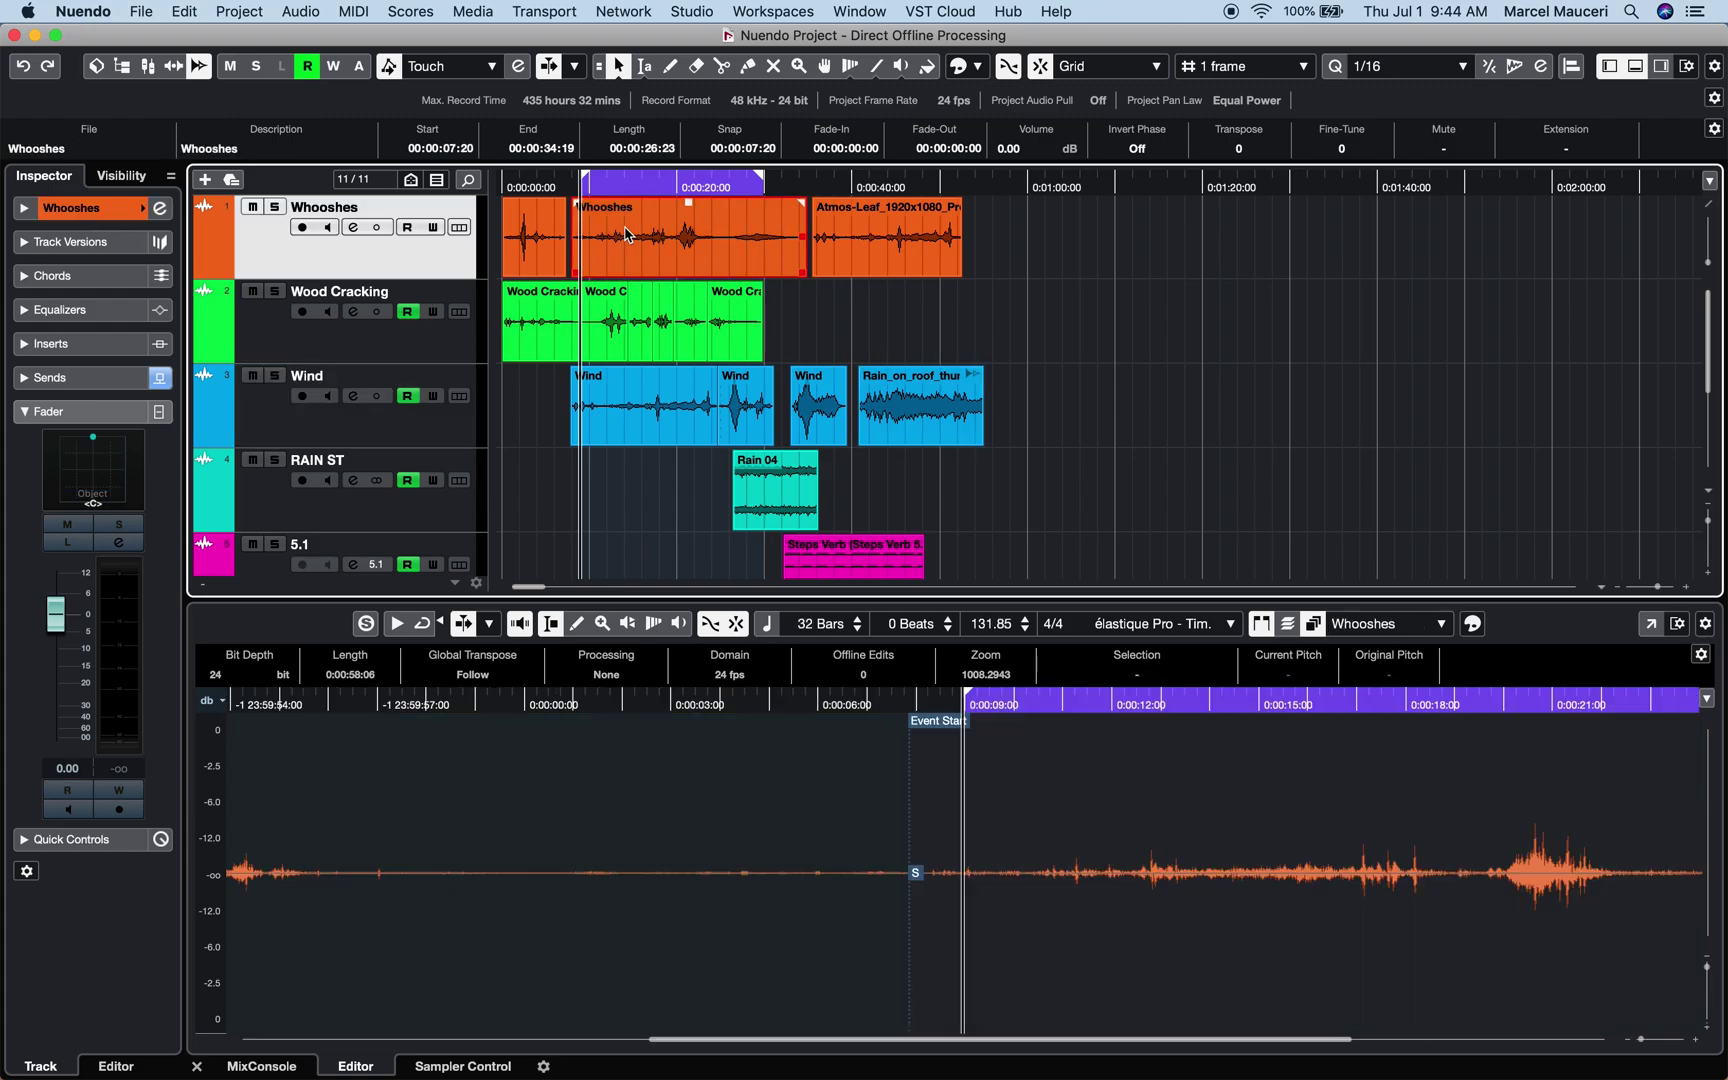
right_click(626, 234)
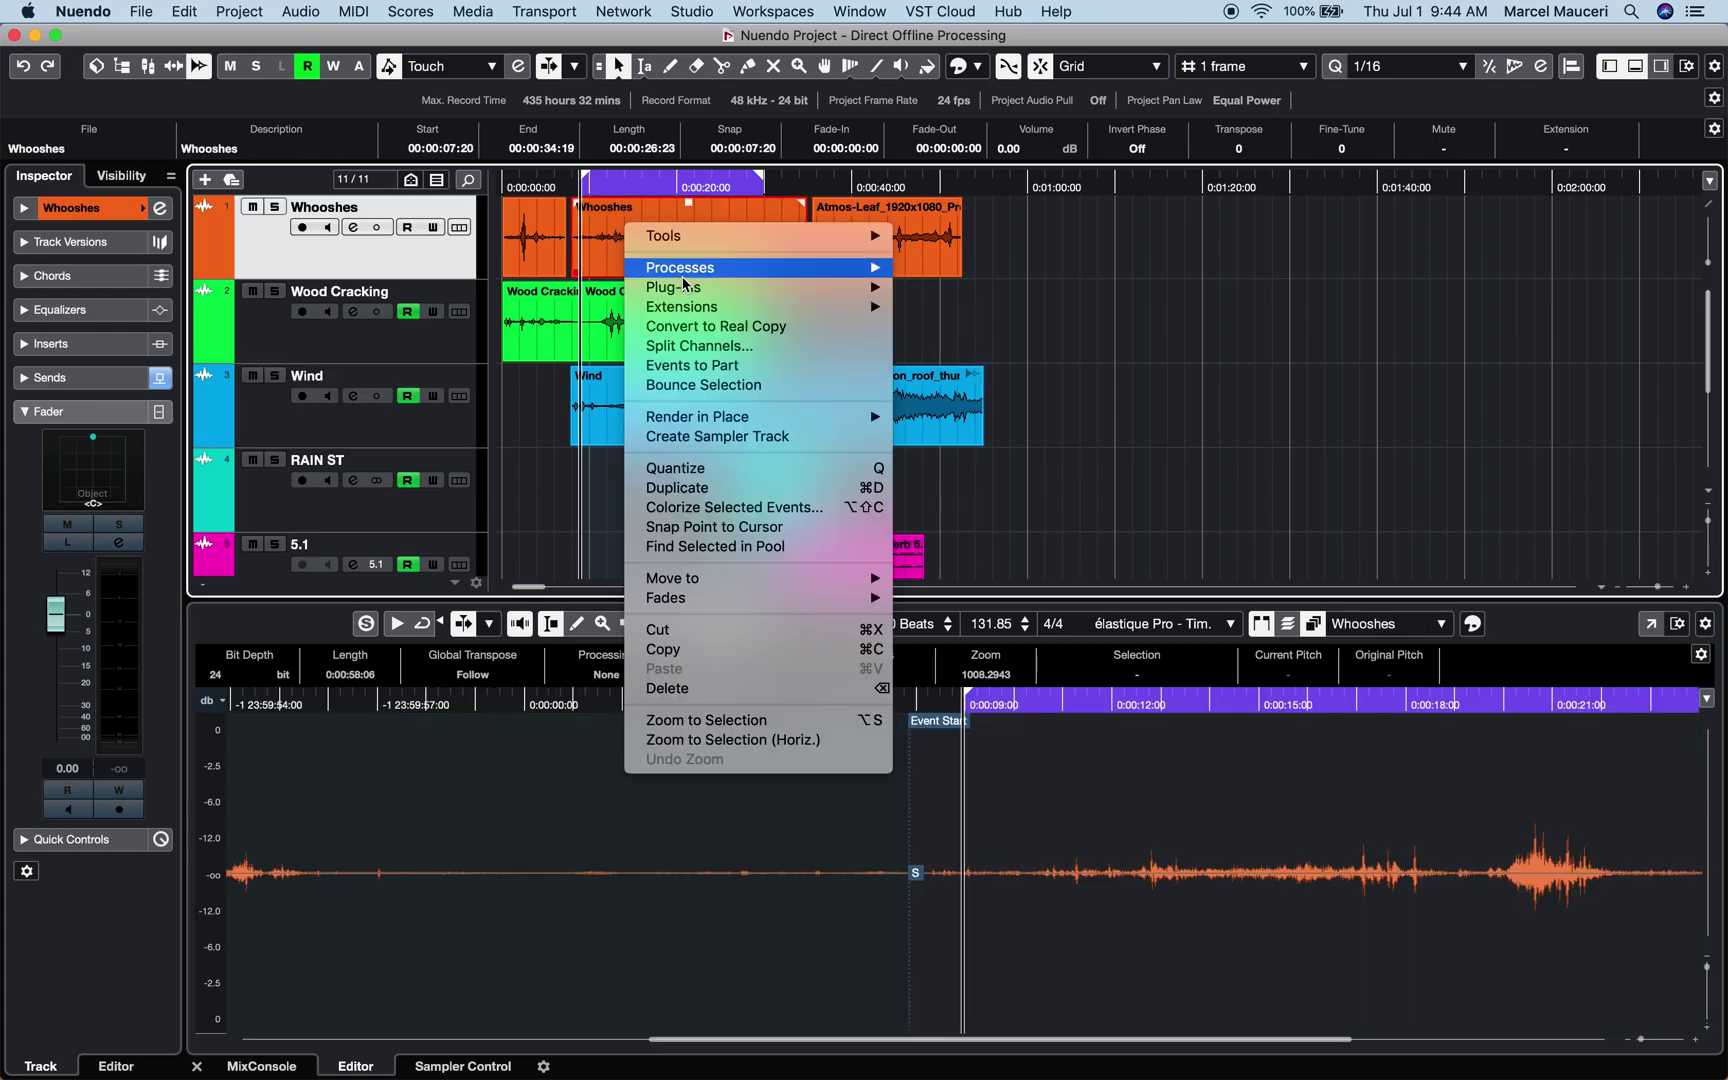
mouse_move(683, 277)
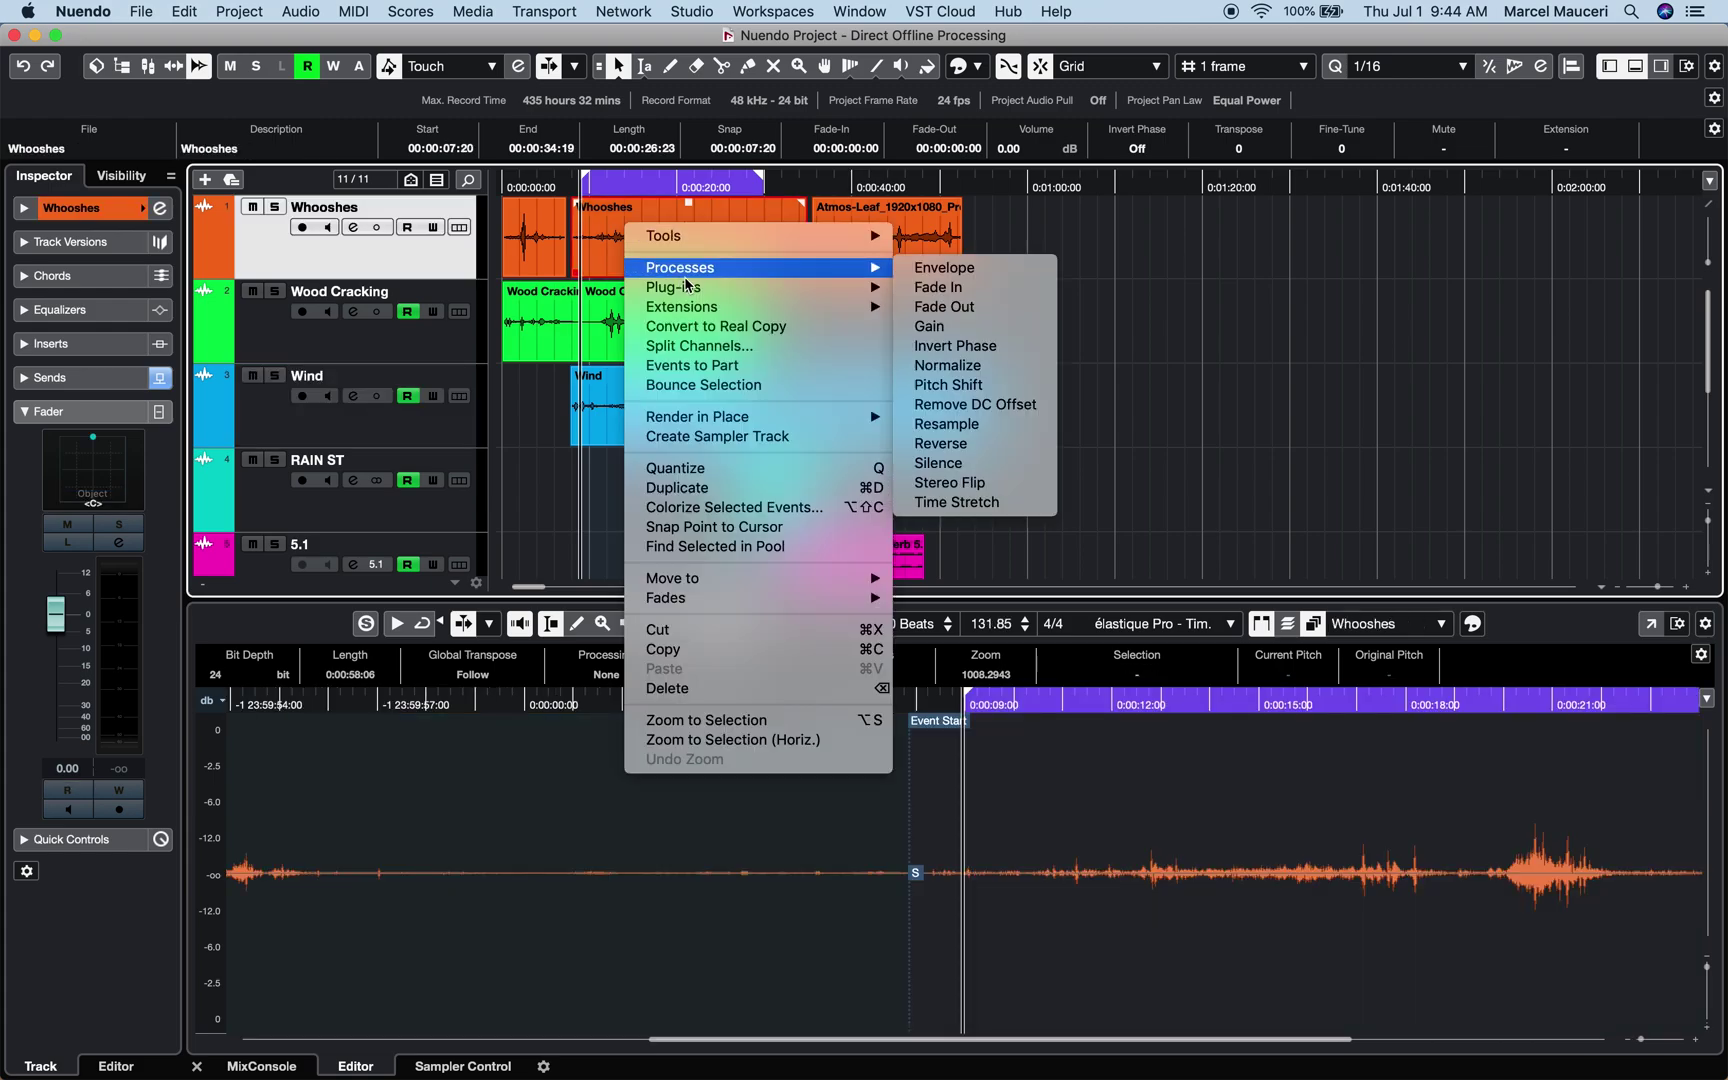
click(993, 366)
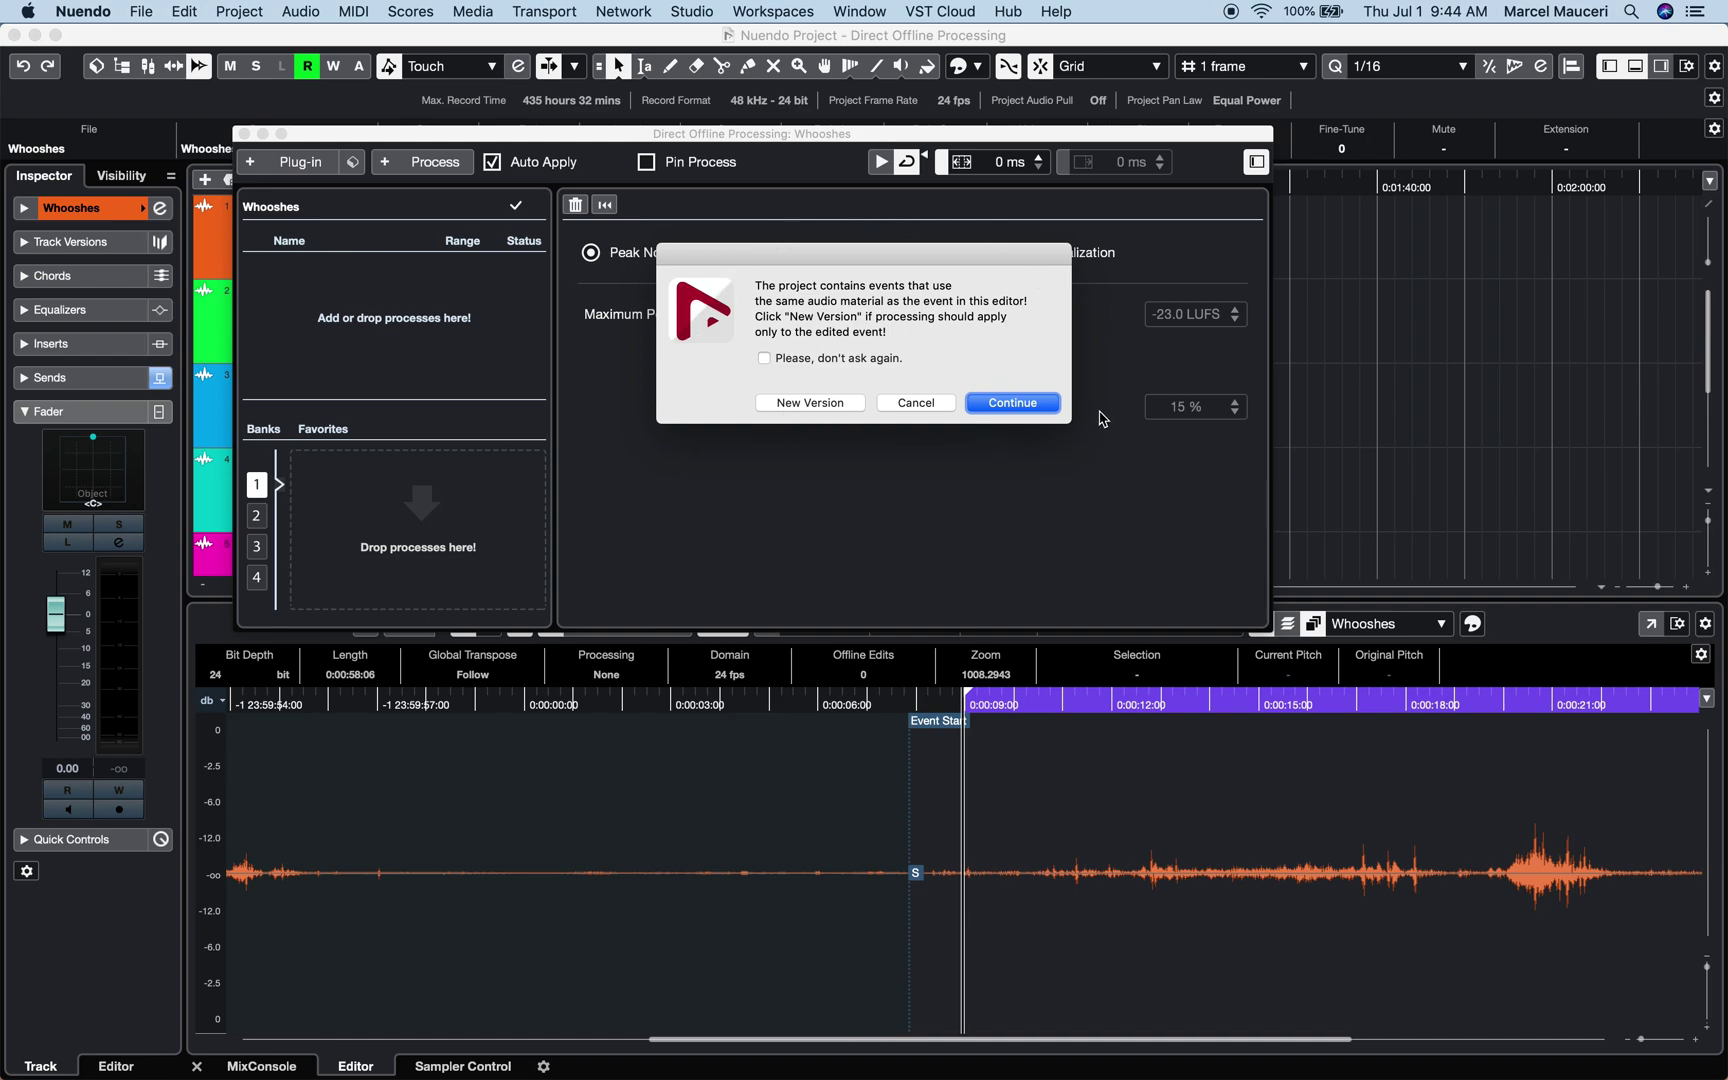
click(916, 402)
- Show the Editing-Audio page of the Preferences
click(95, 12)
click(100, 69)
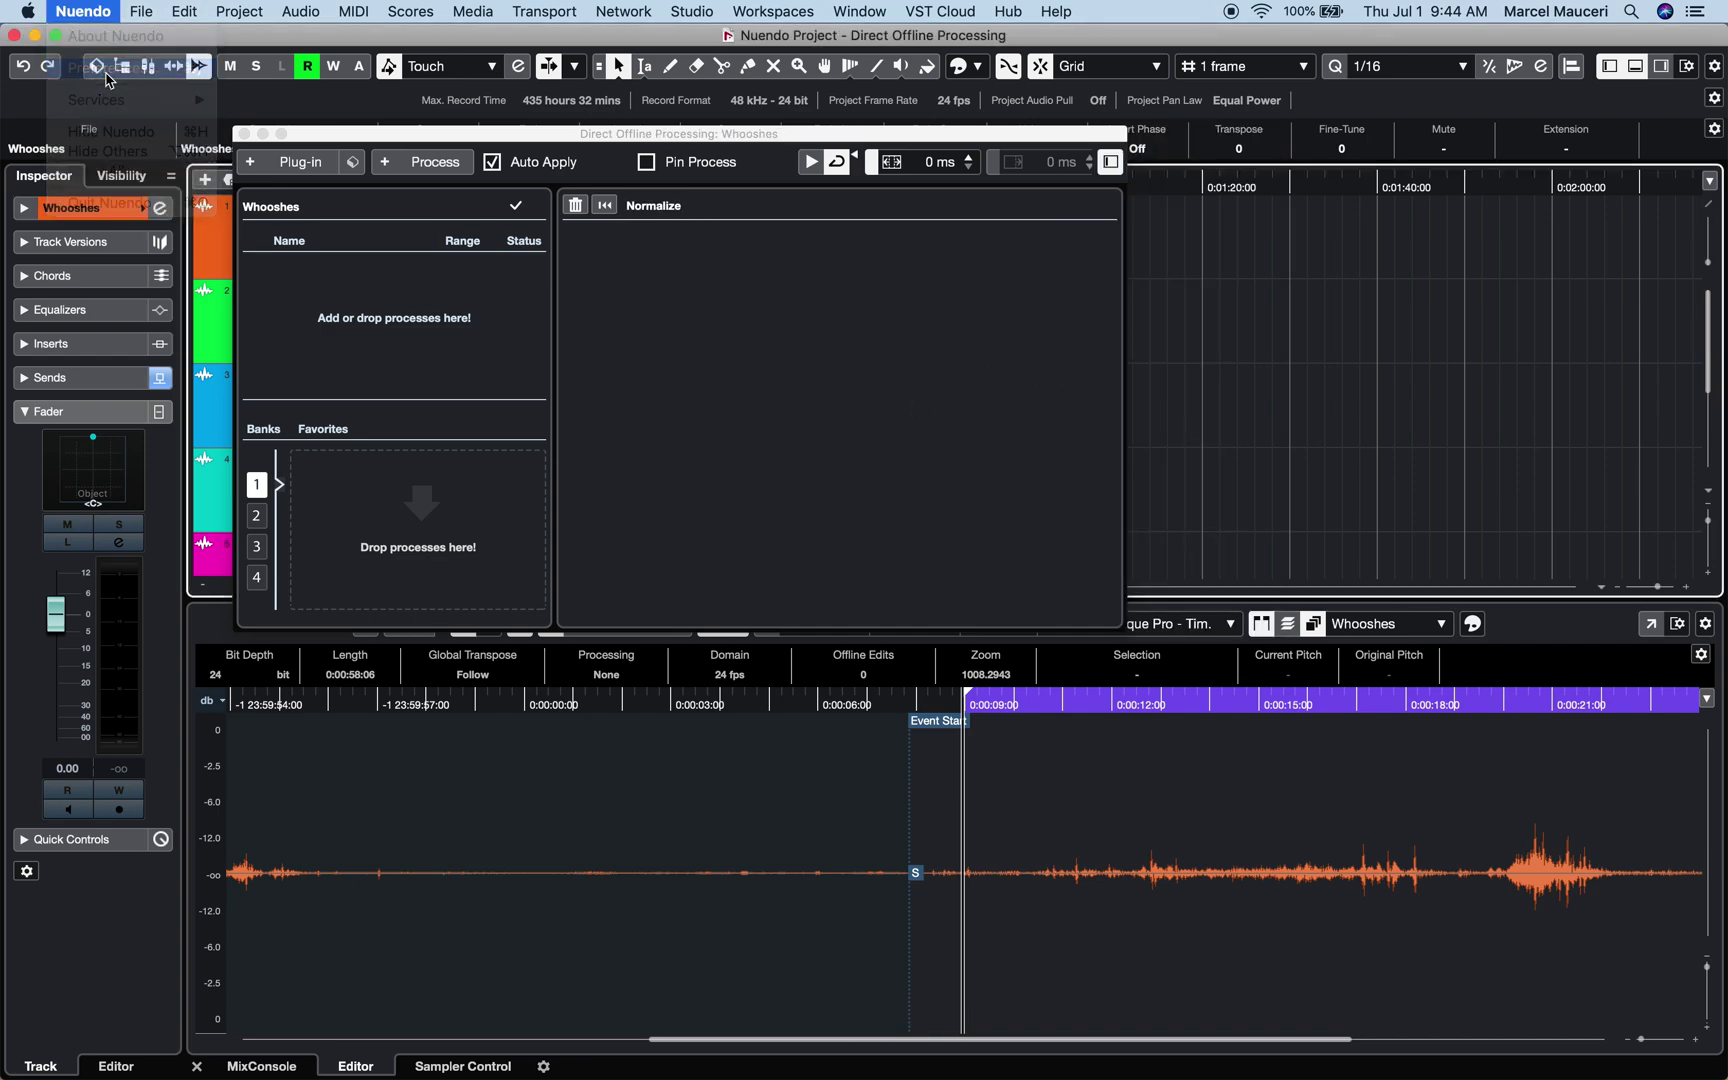
click(300, 145)
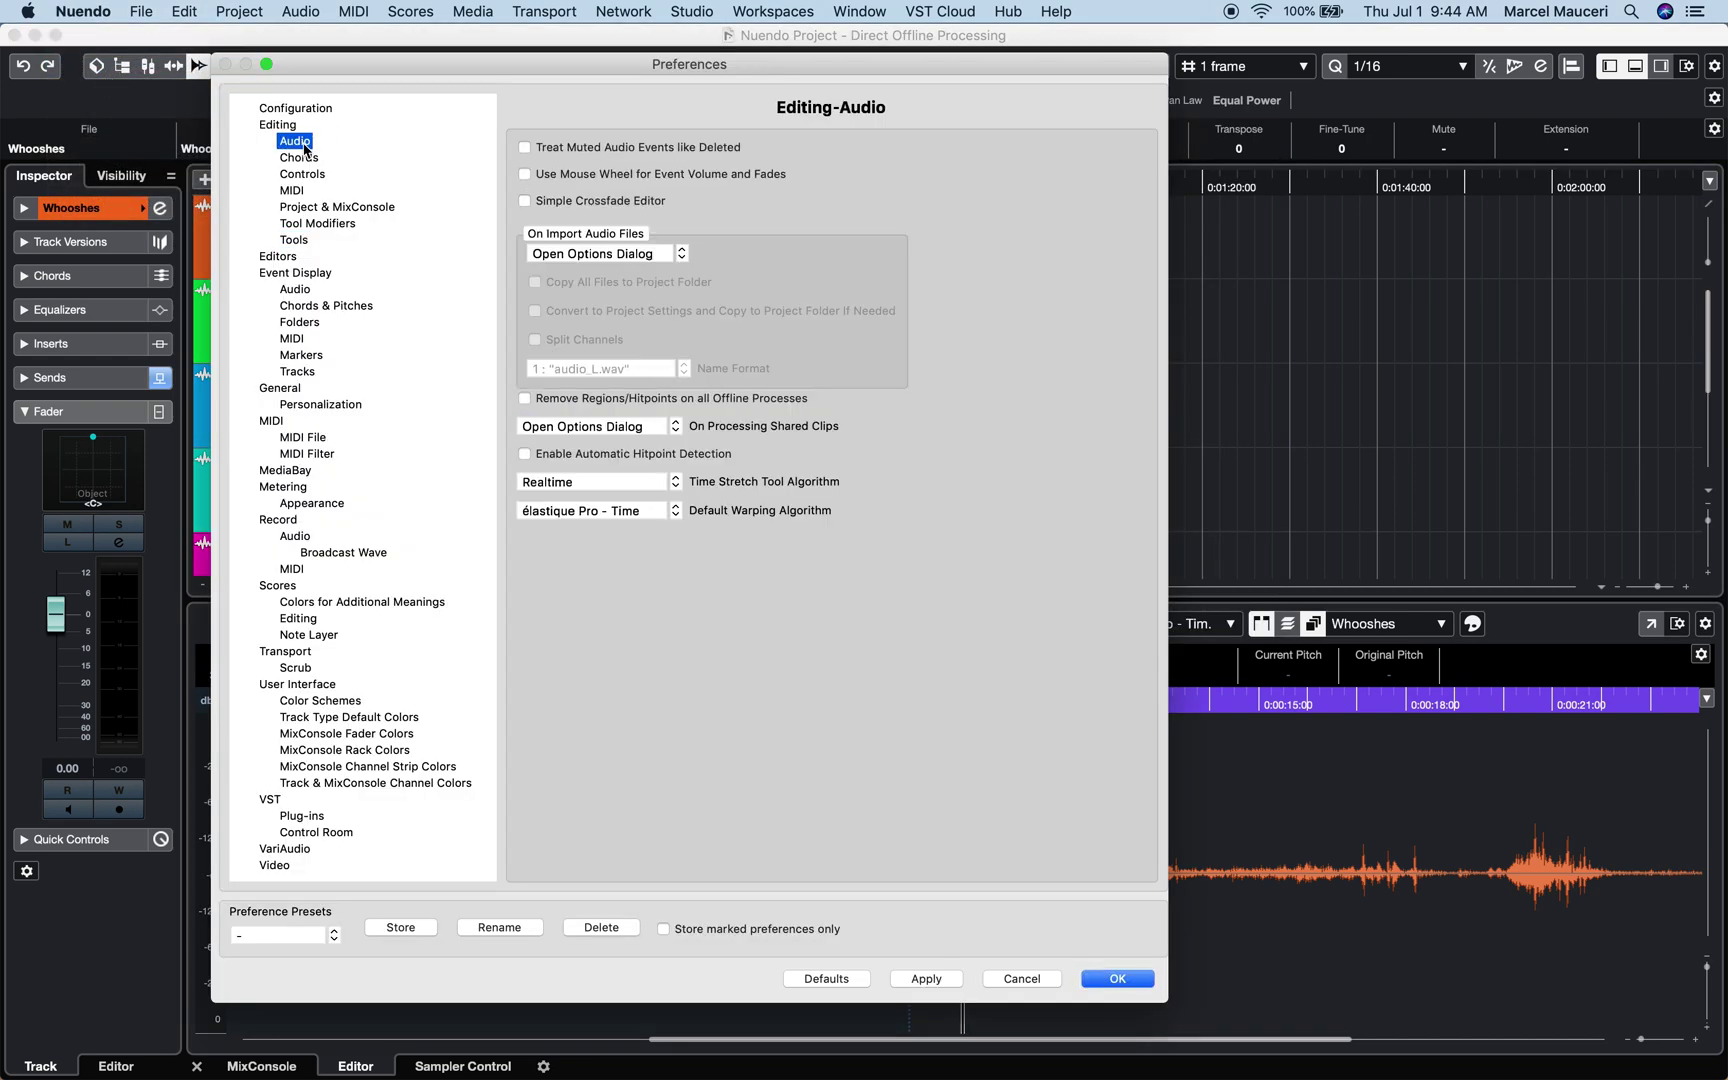
- Open the On Processing Shared Clips choices on the Editing-Audio page
click(676, 427)
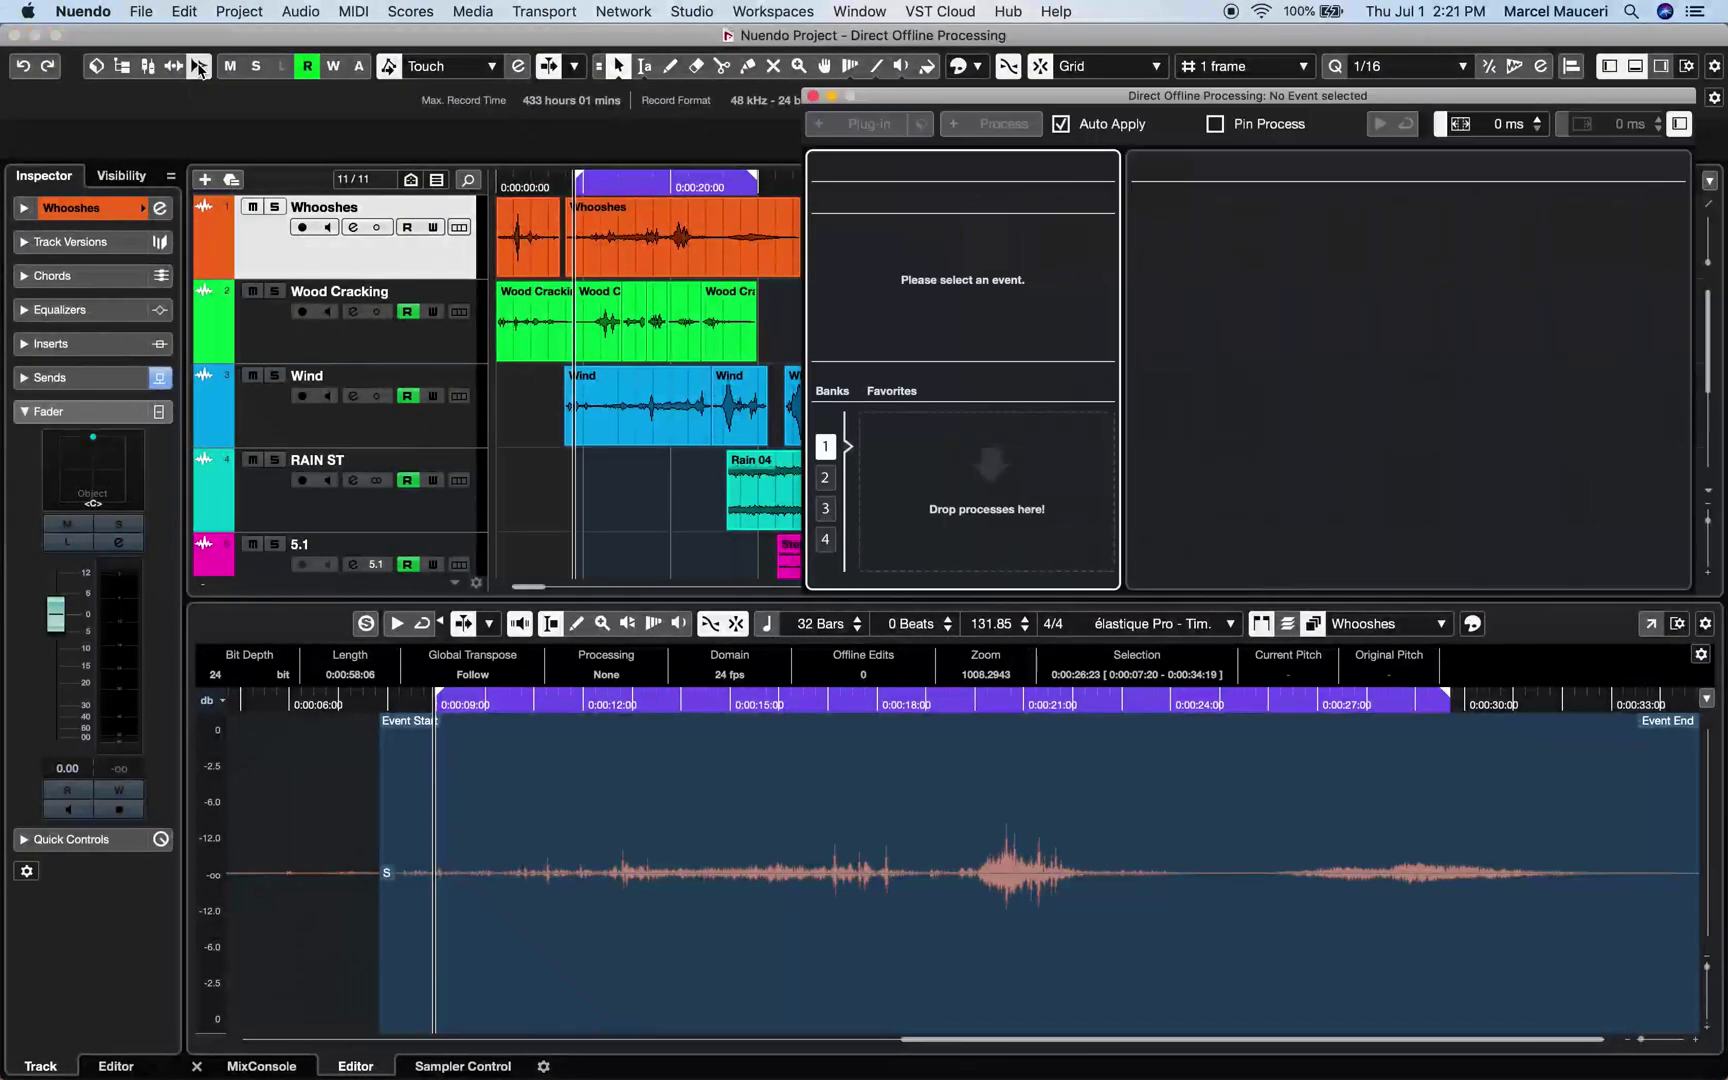
- Add Gain to the selected Whooshes event, then undo it
right_click(1328, 137)
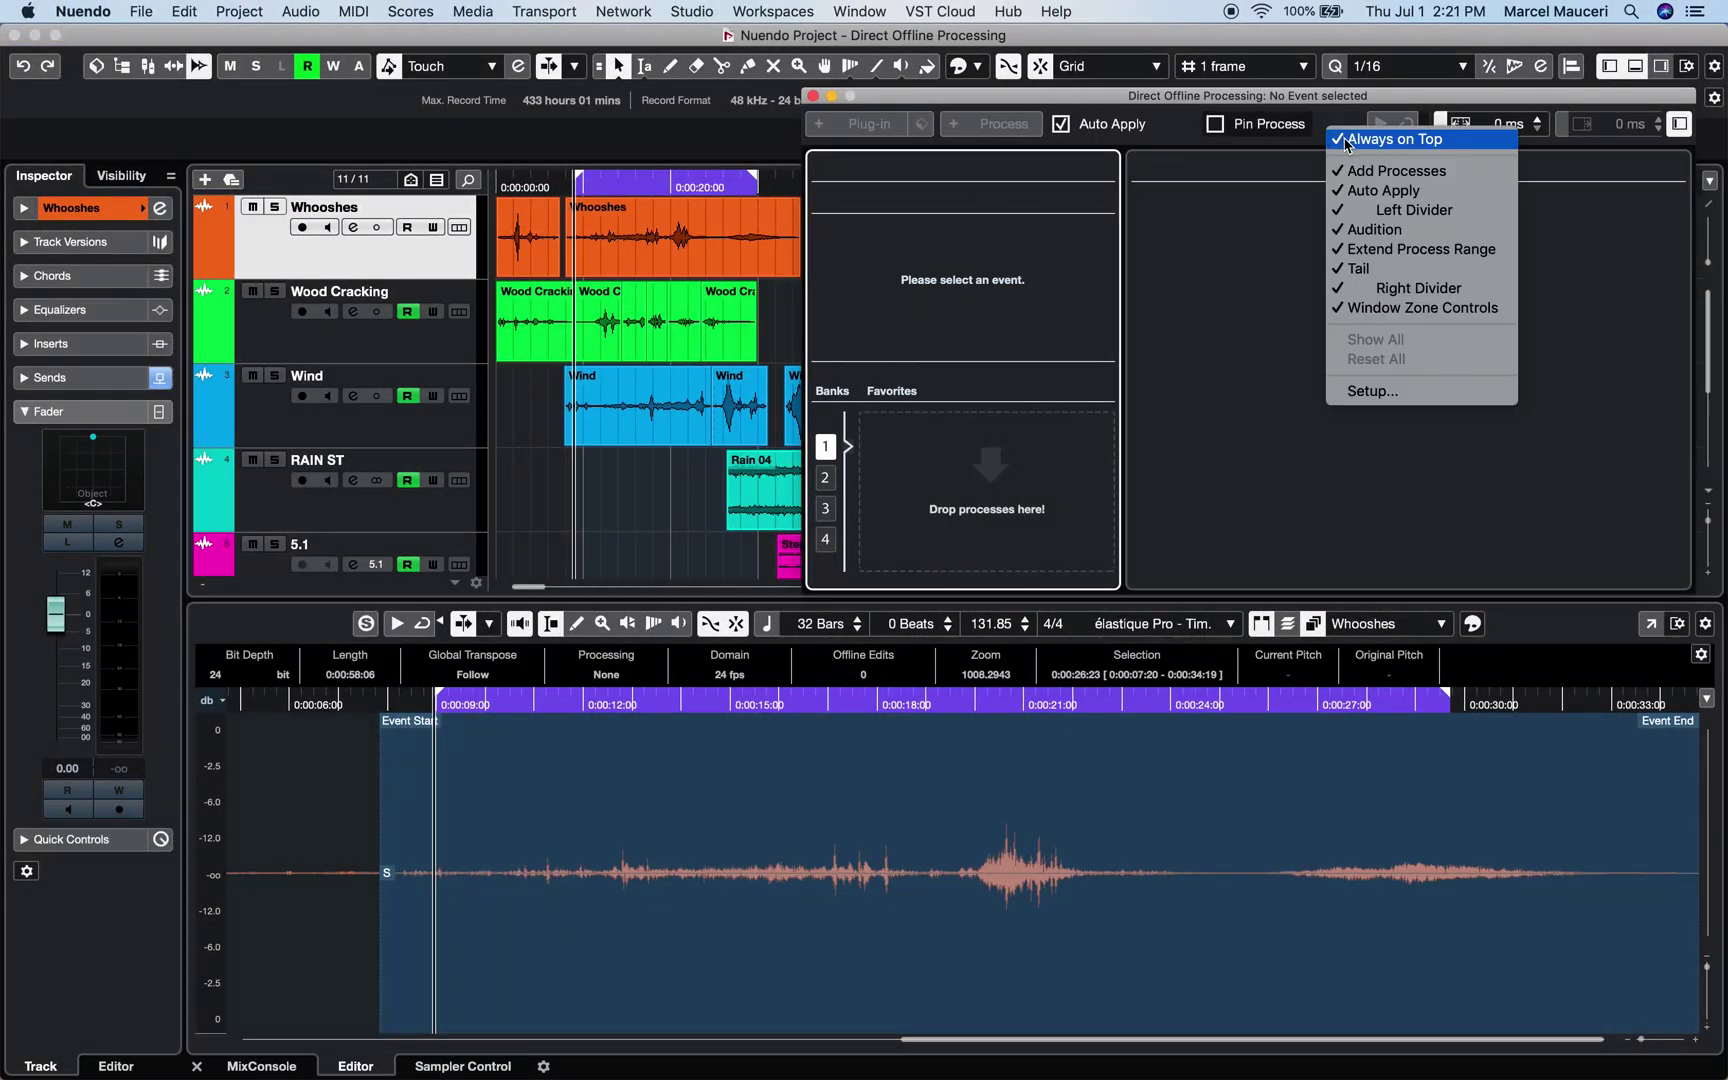
click(1296, 324)
click(672, 248)
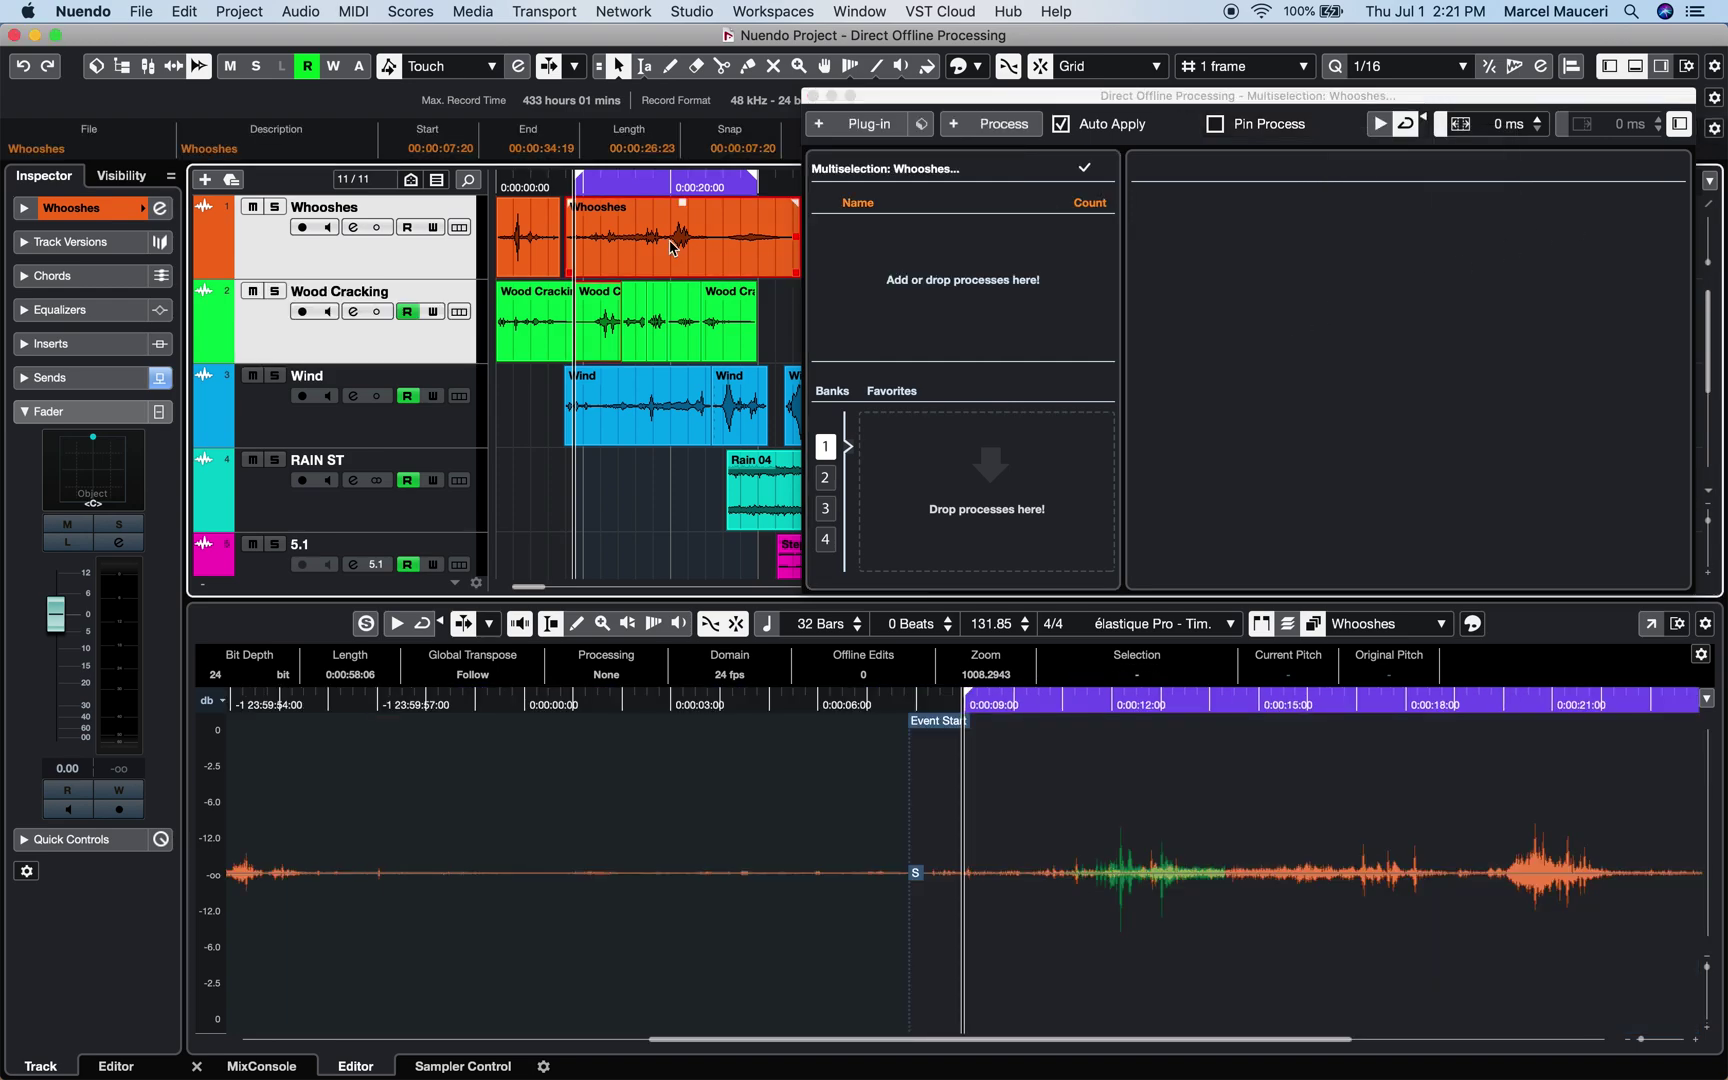
click(995, 130)
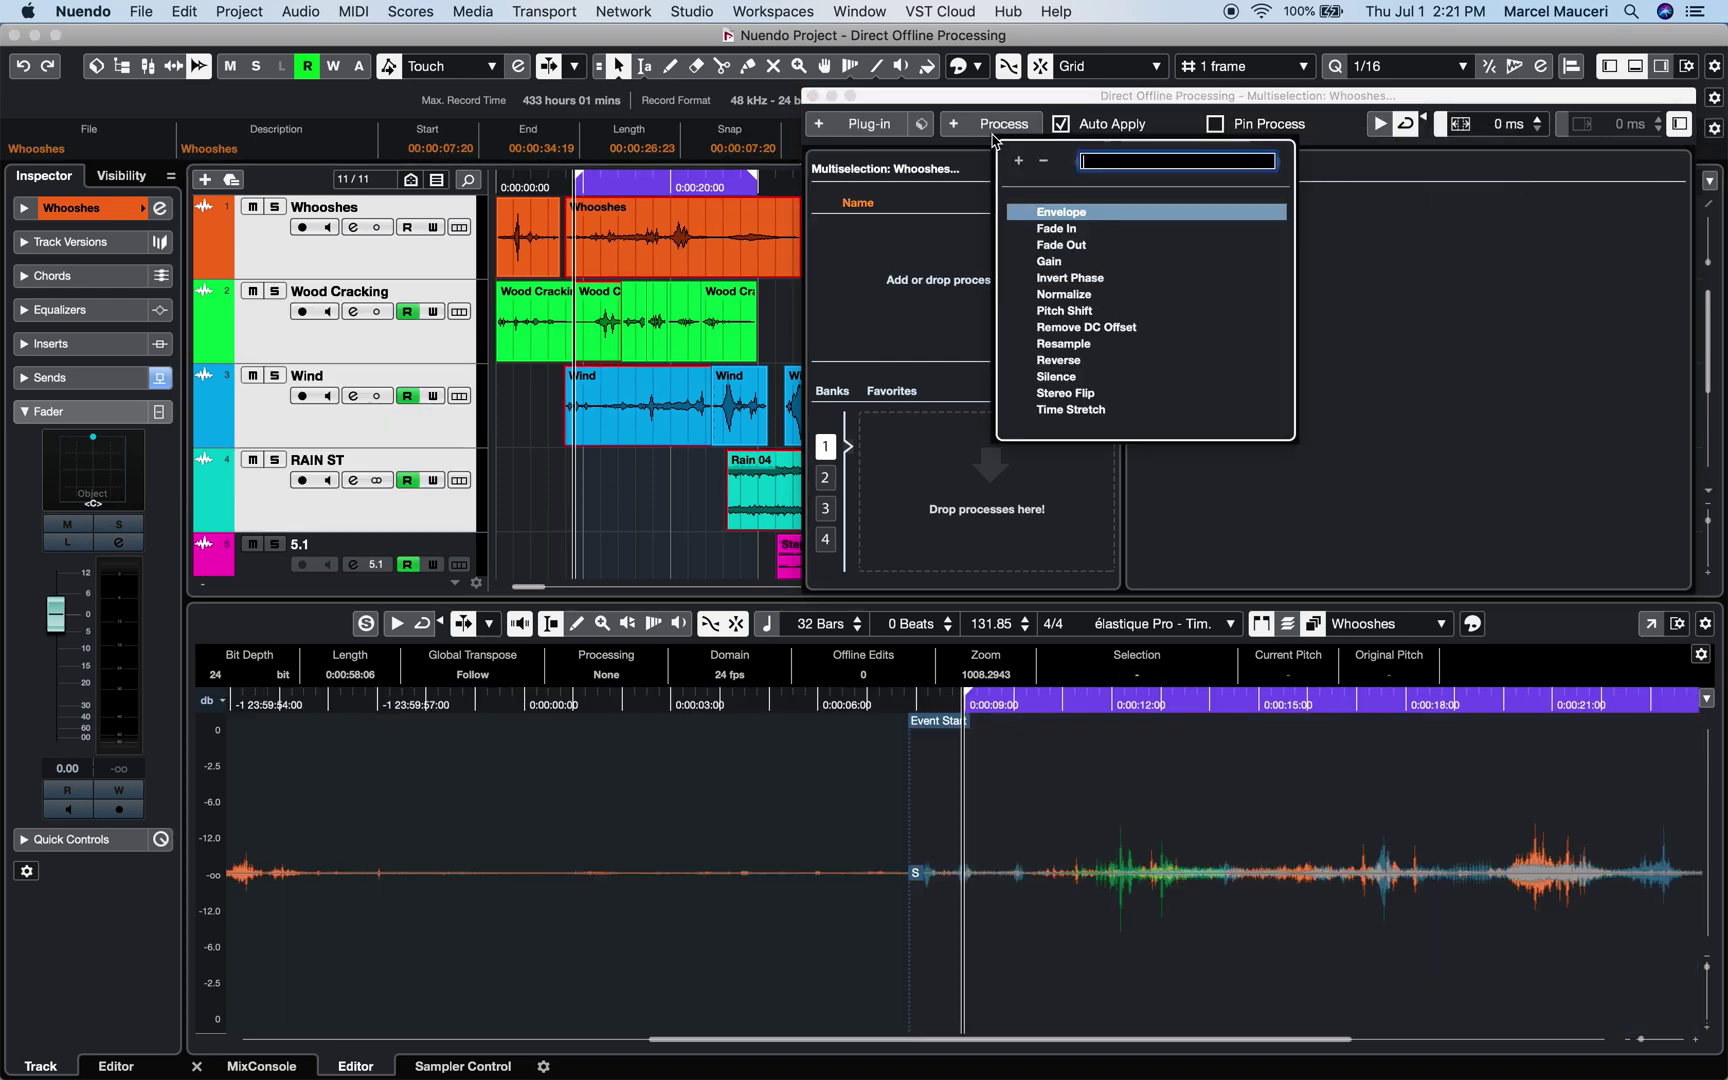
click(1048, 262)
key(super+z)
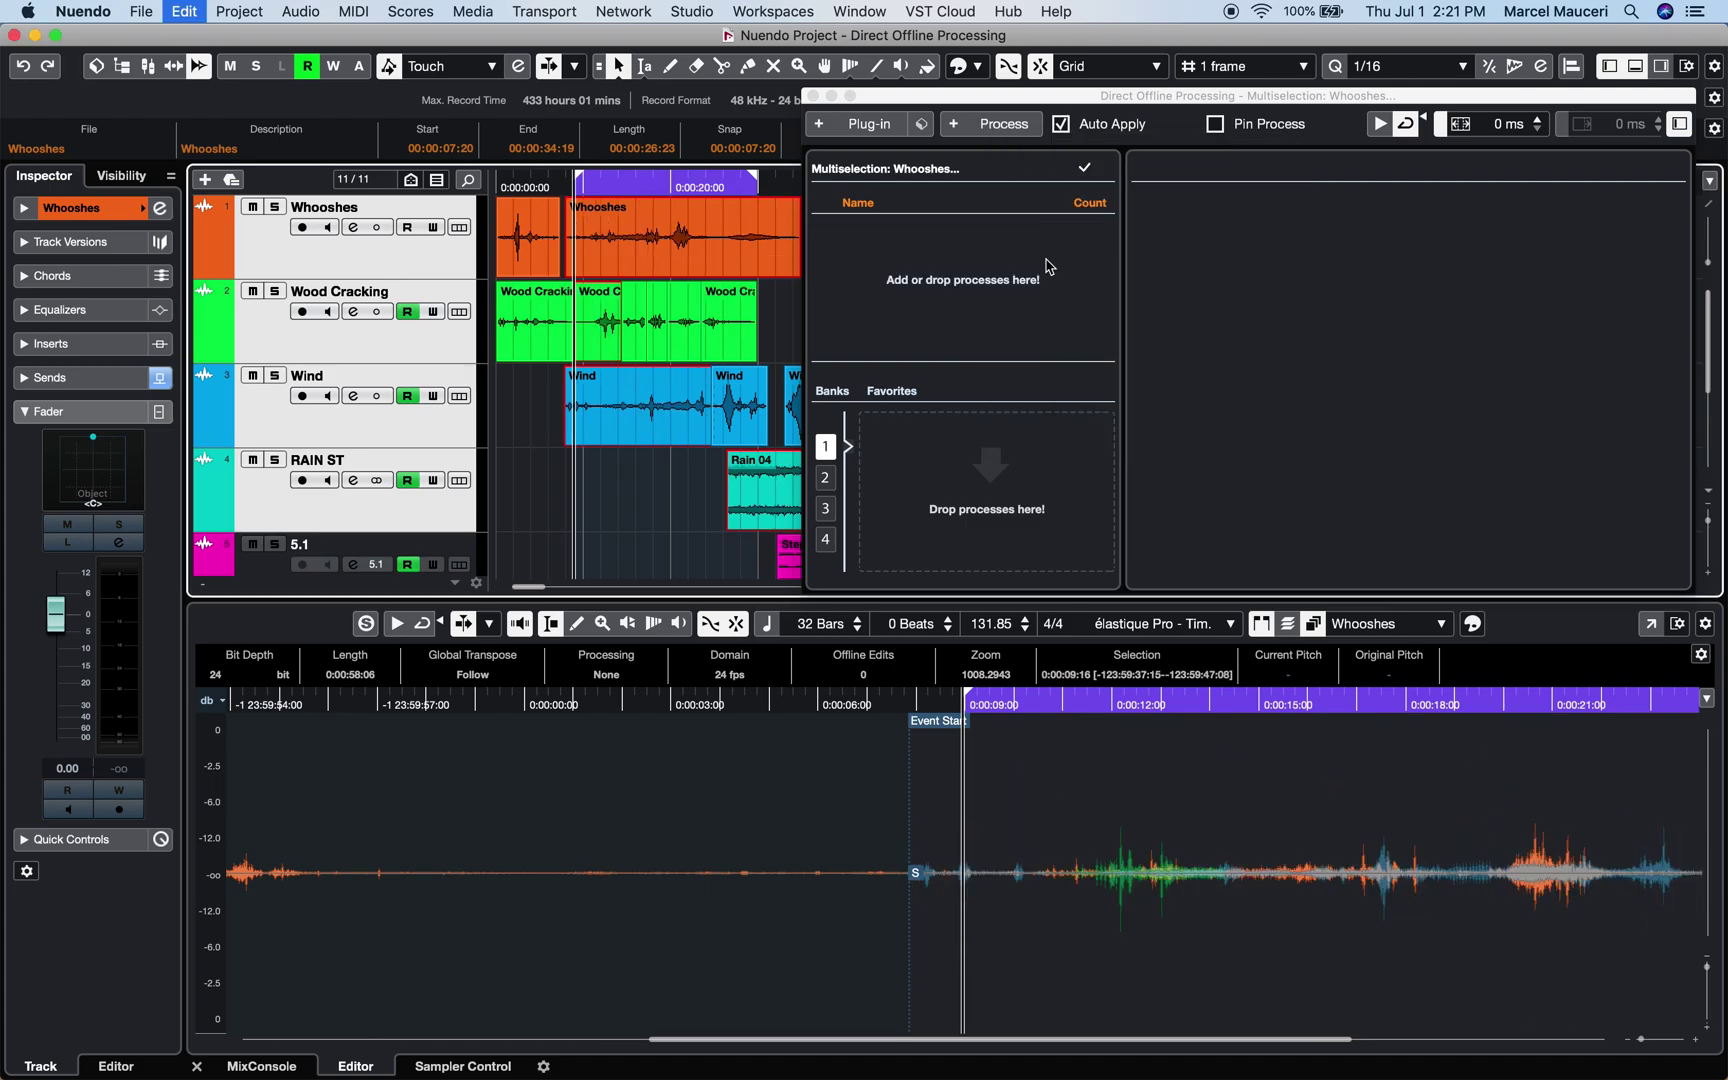
- Apply Gain to a time range on the Whooshes track, undo it, and open the Pool
key(2)
drag(527, 250, 763, 495)
click(995, 124)
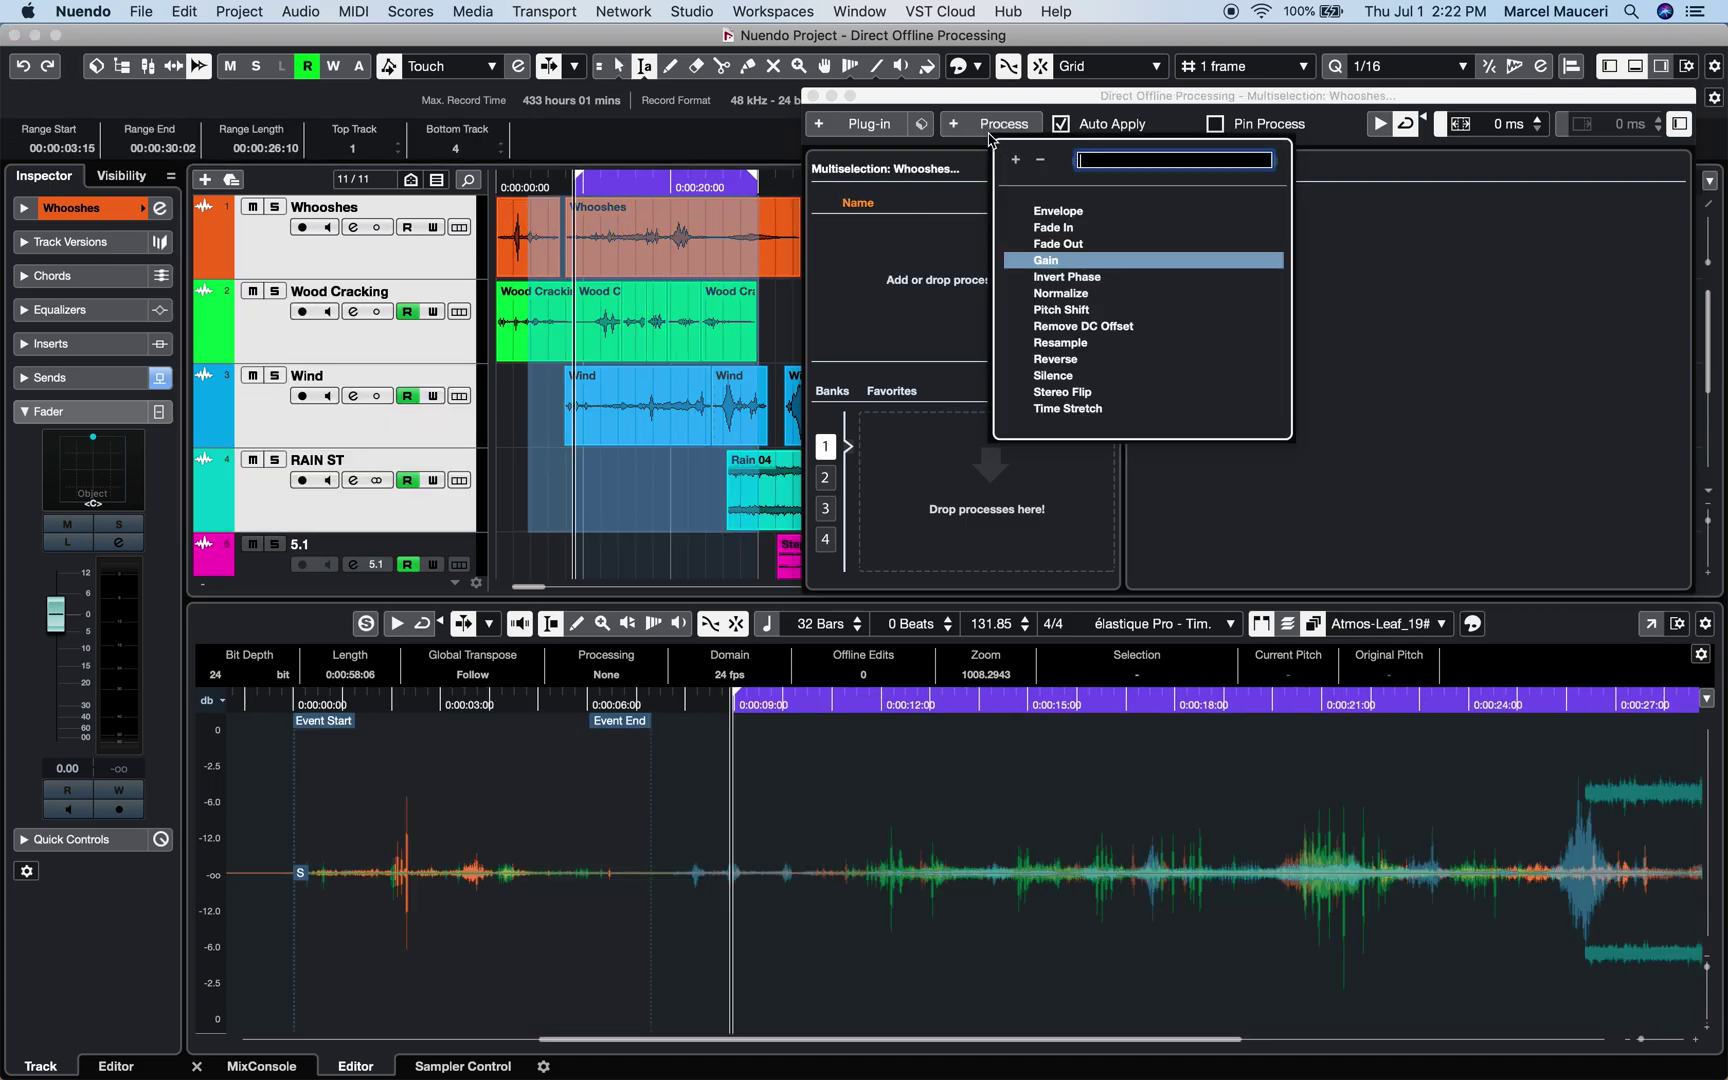
click(1045, 261)
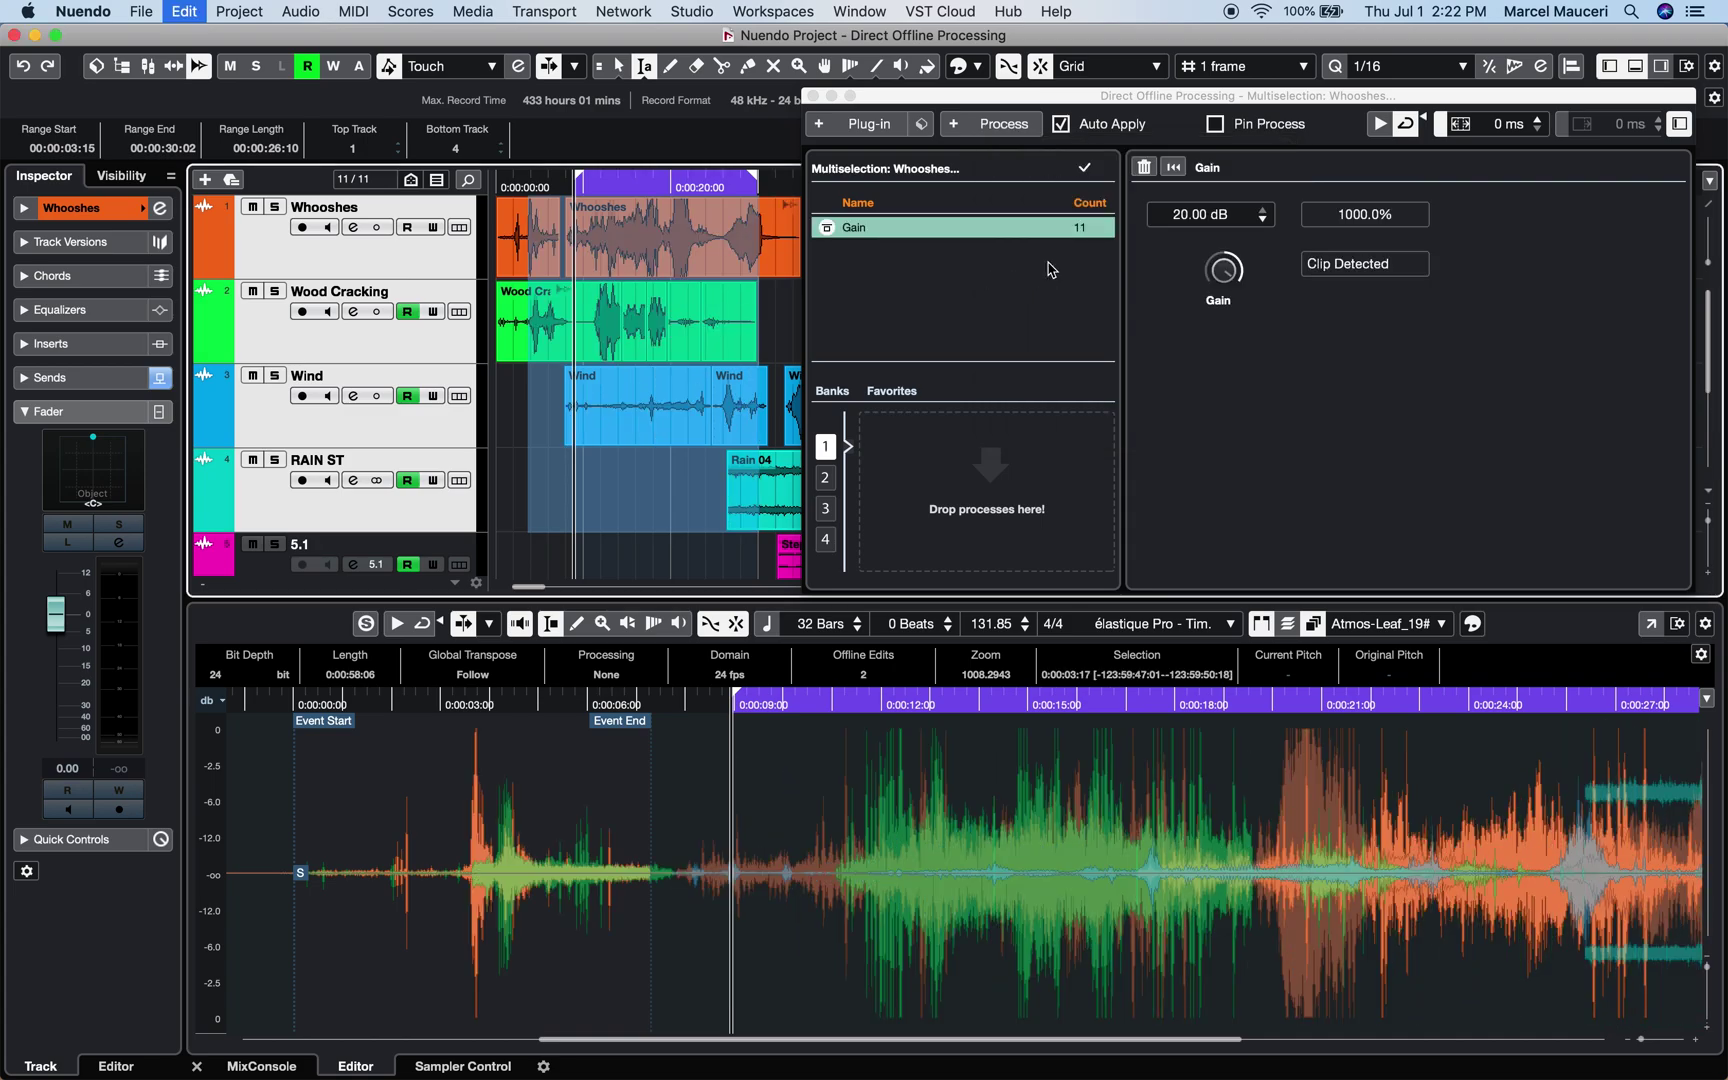
key(BackSpace)
key(super+p)
- Select a Rain + Tunder file in the Pool and bring up its options menu
click(125, 609)
right_click(125, 619)
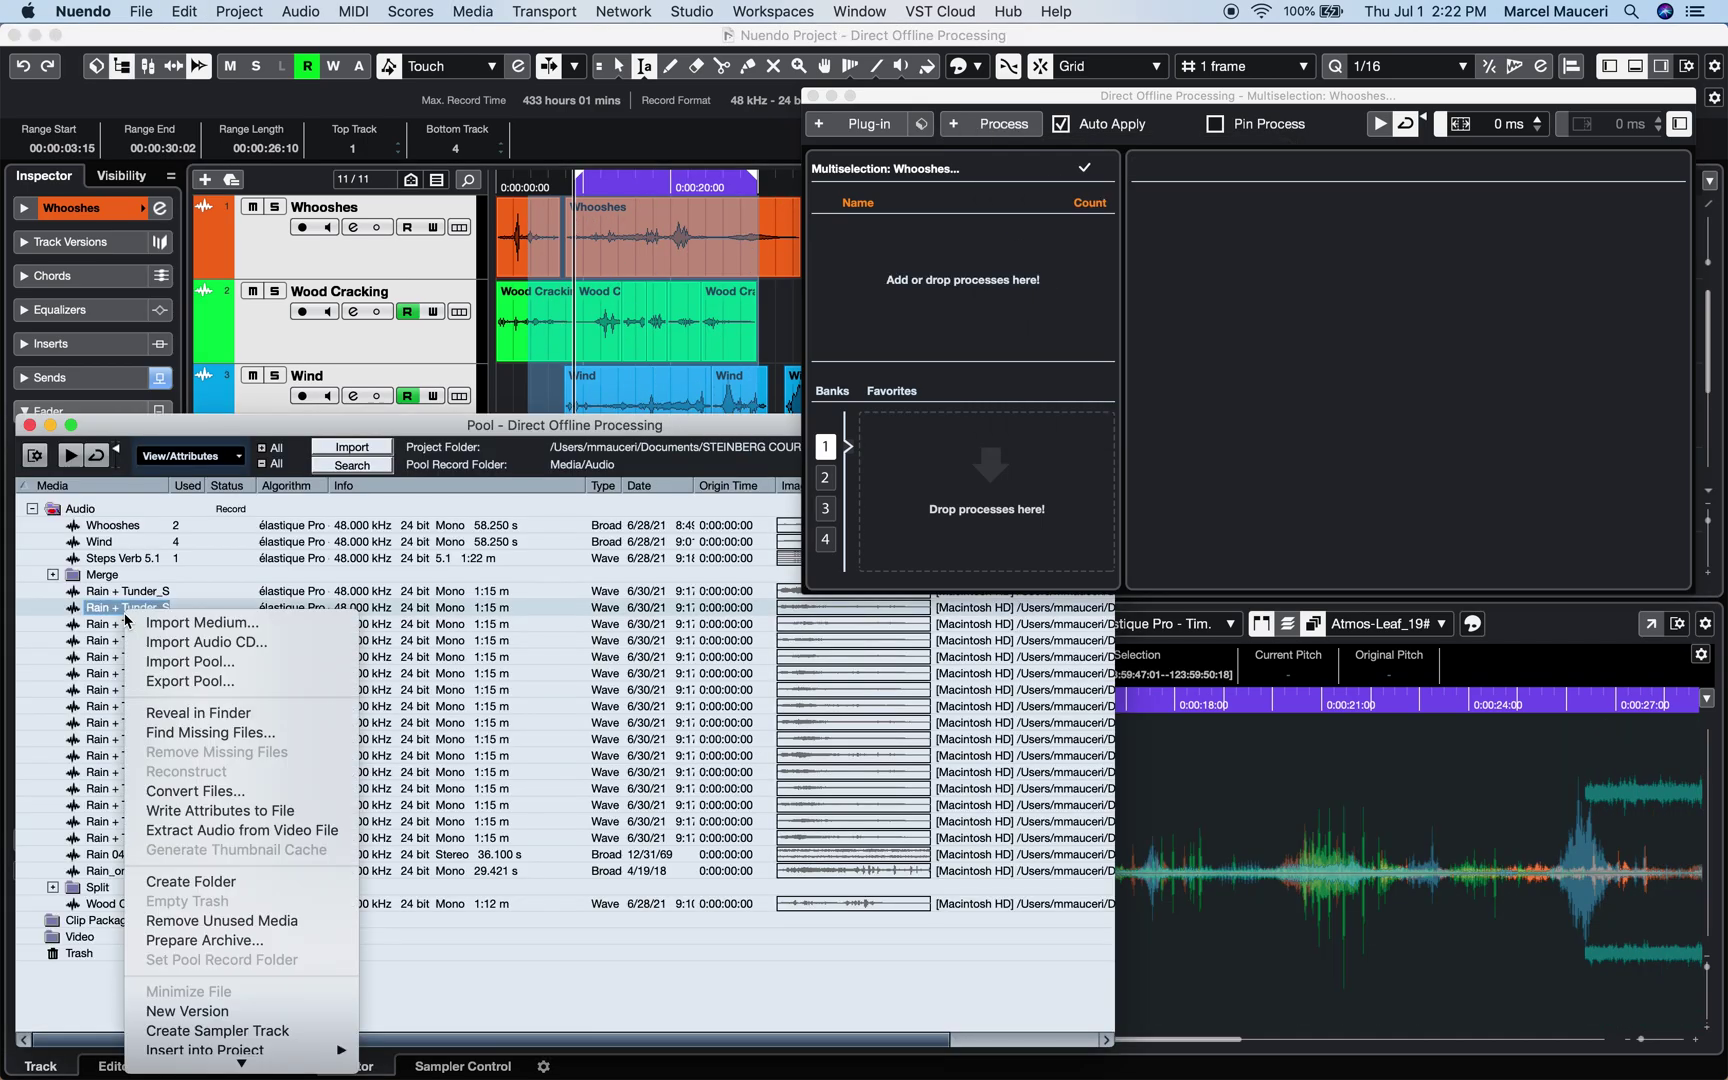
mouse_move(219, 1048)
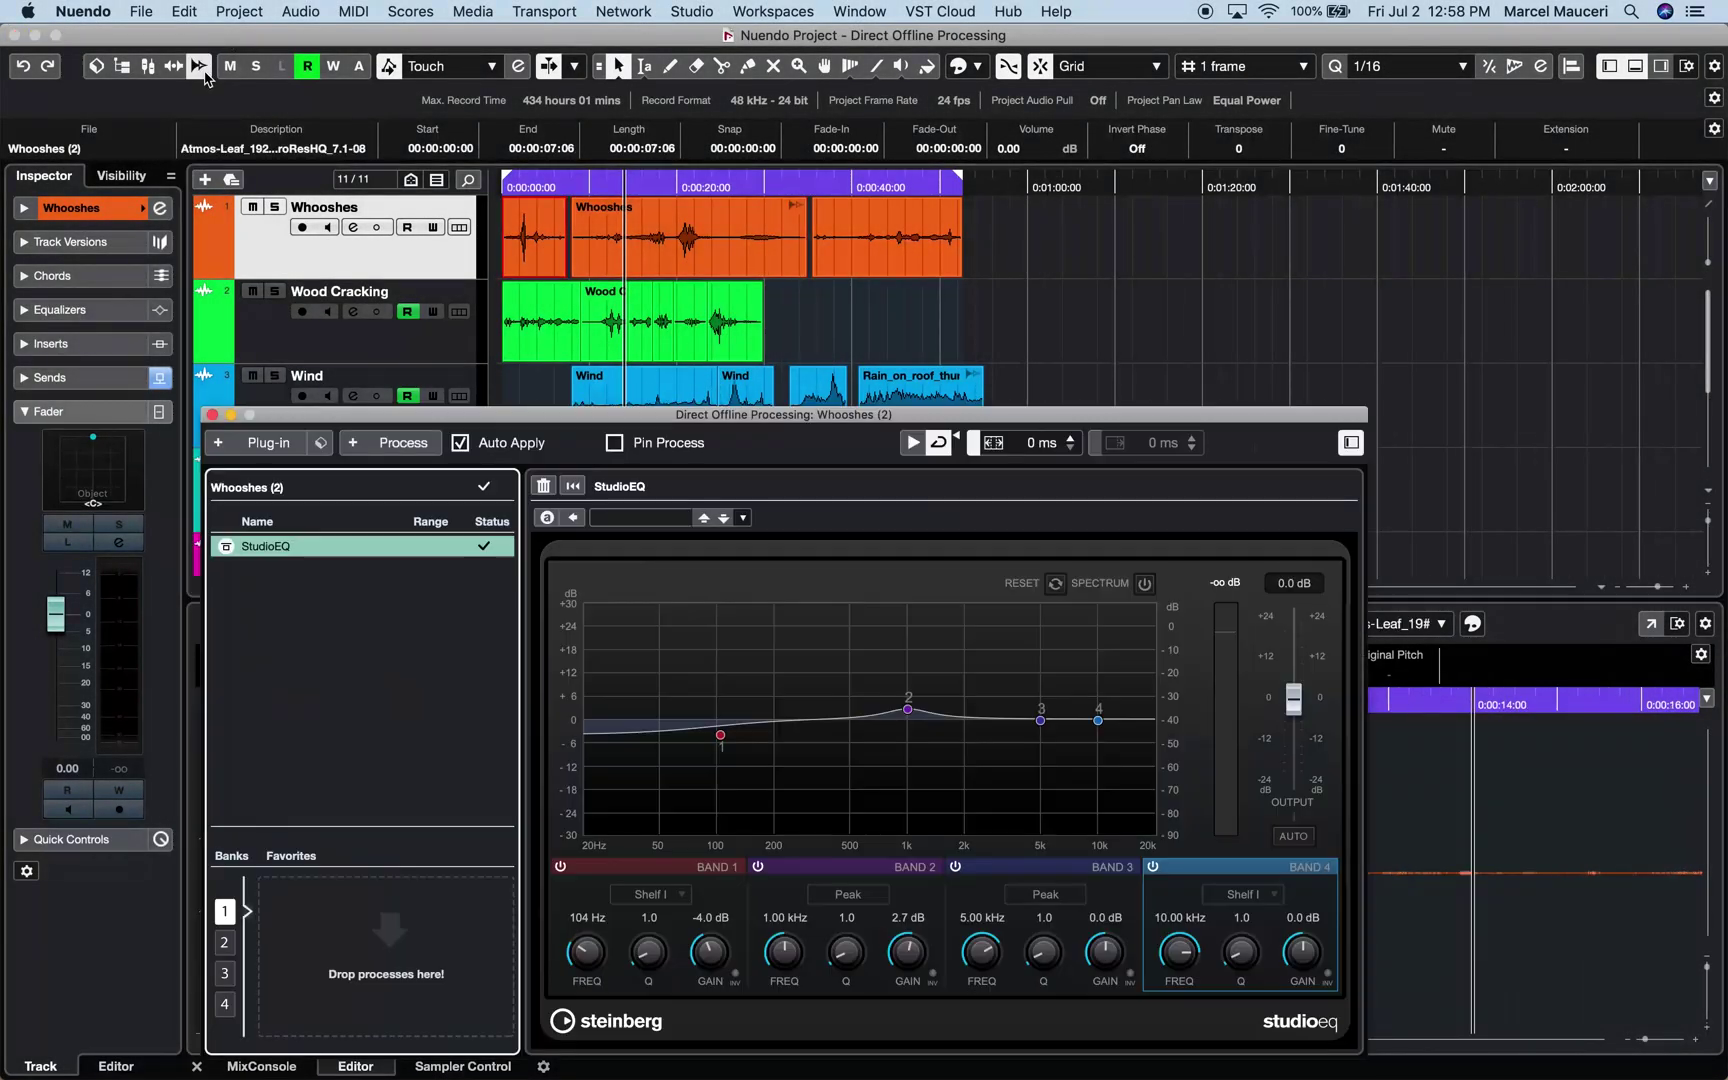
- Inspect the Whooshes, Atmos-Leaf and Steps Verb chains, then raise Wind (2)'s PostFilter low-cut to 162.5 Hz
click(624, 273)
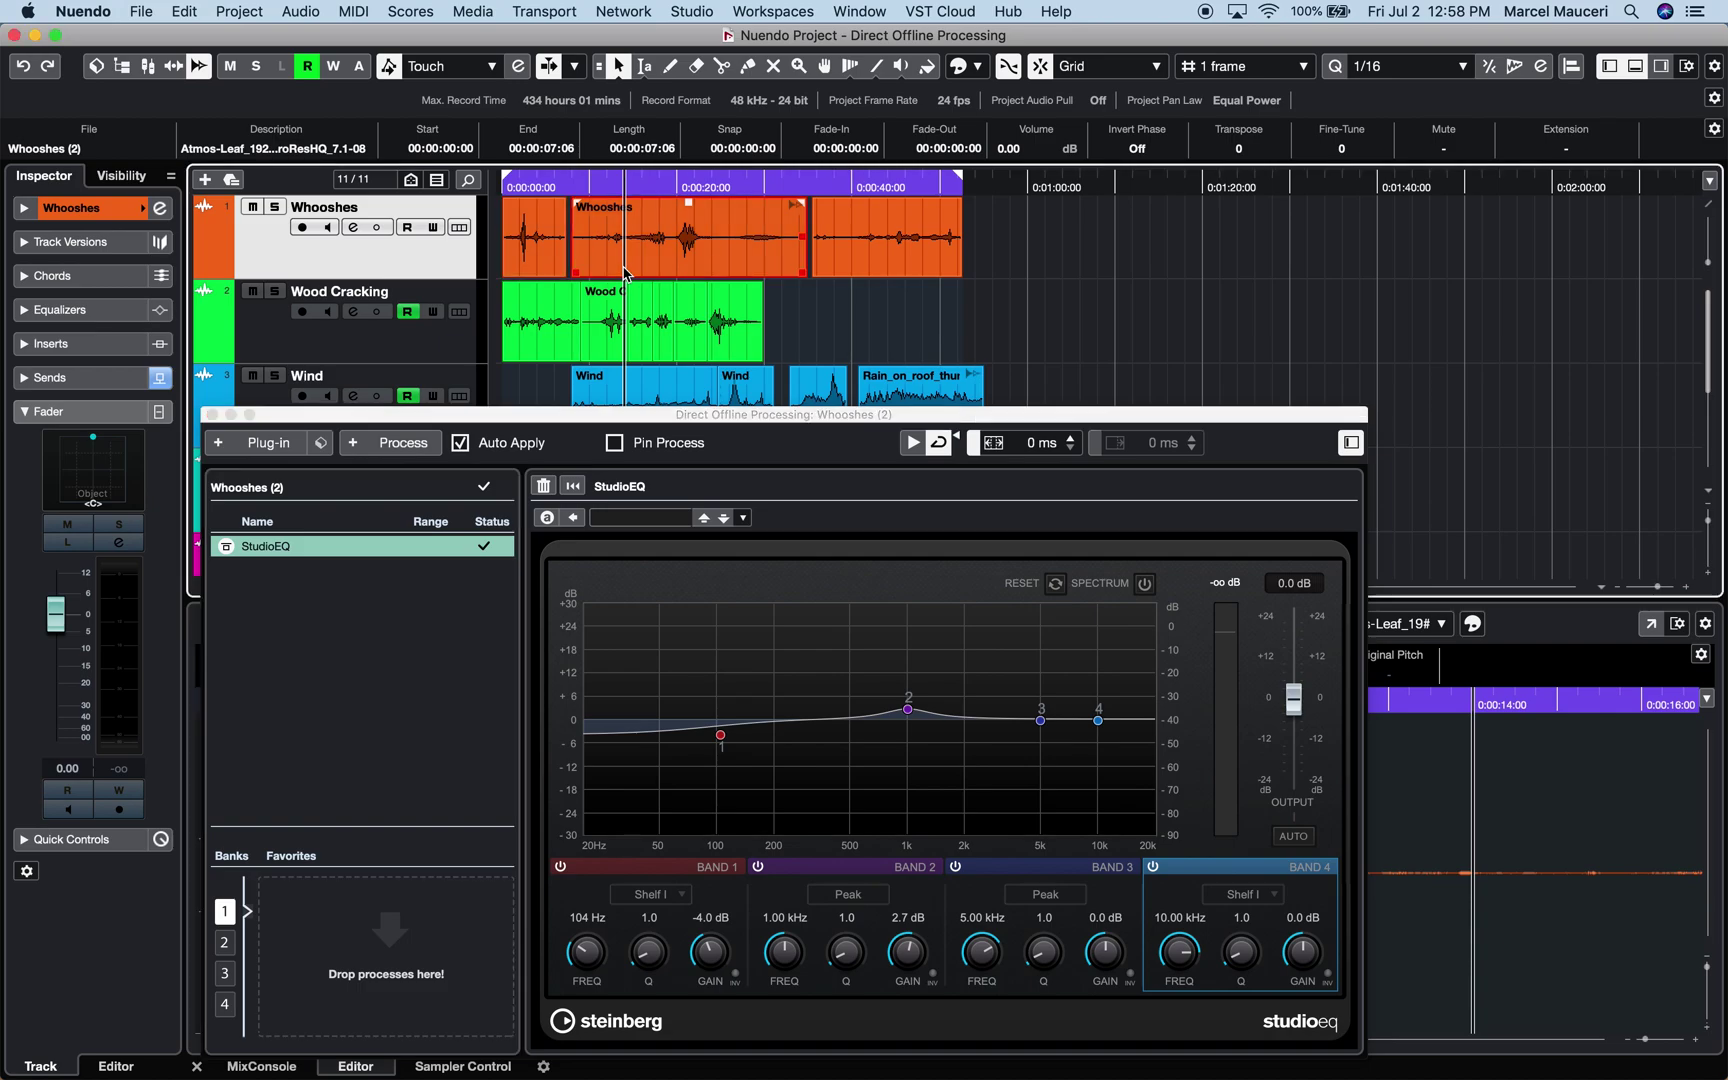
click(851, 249)
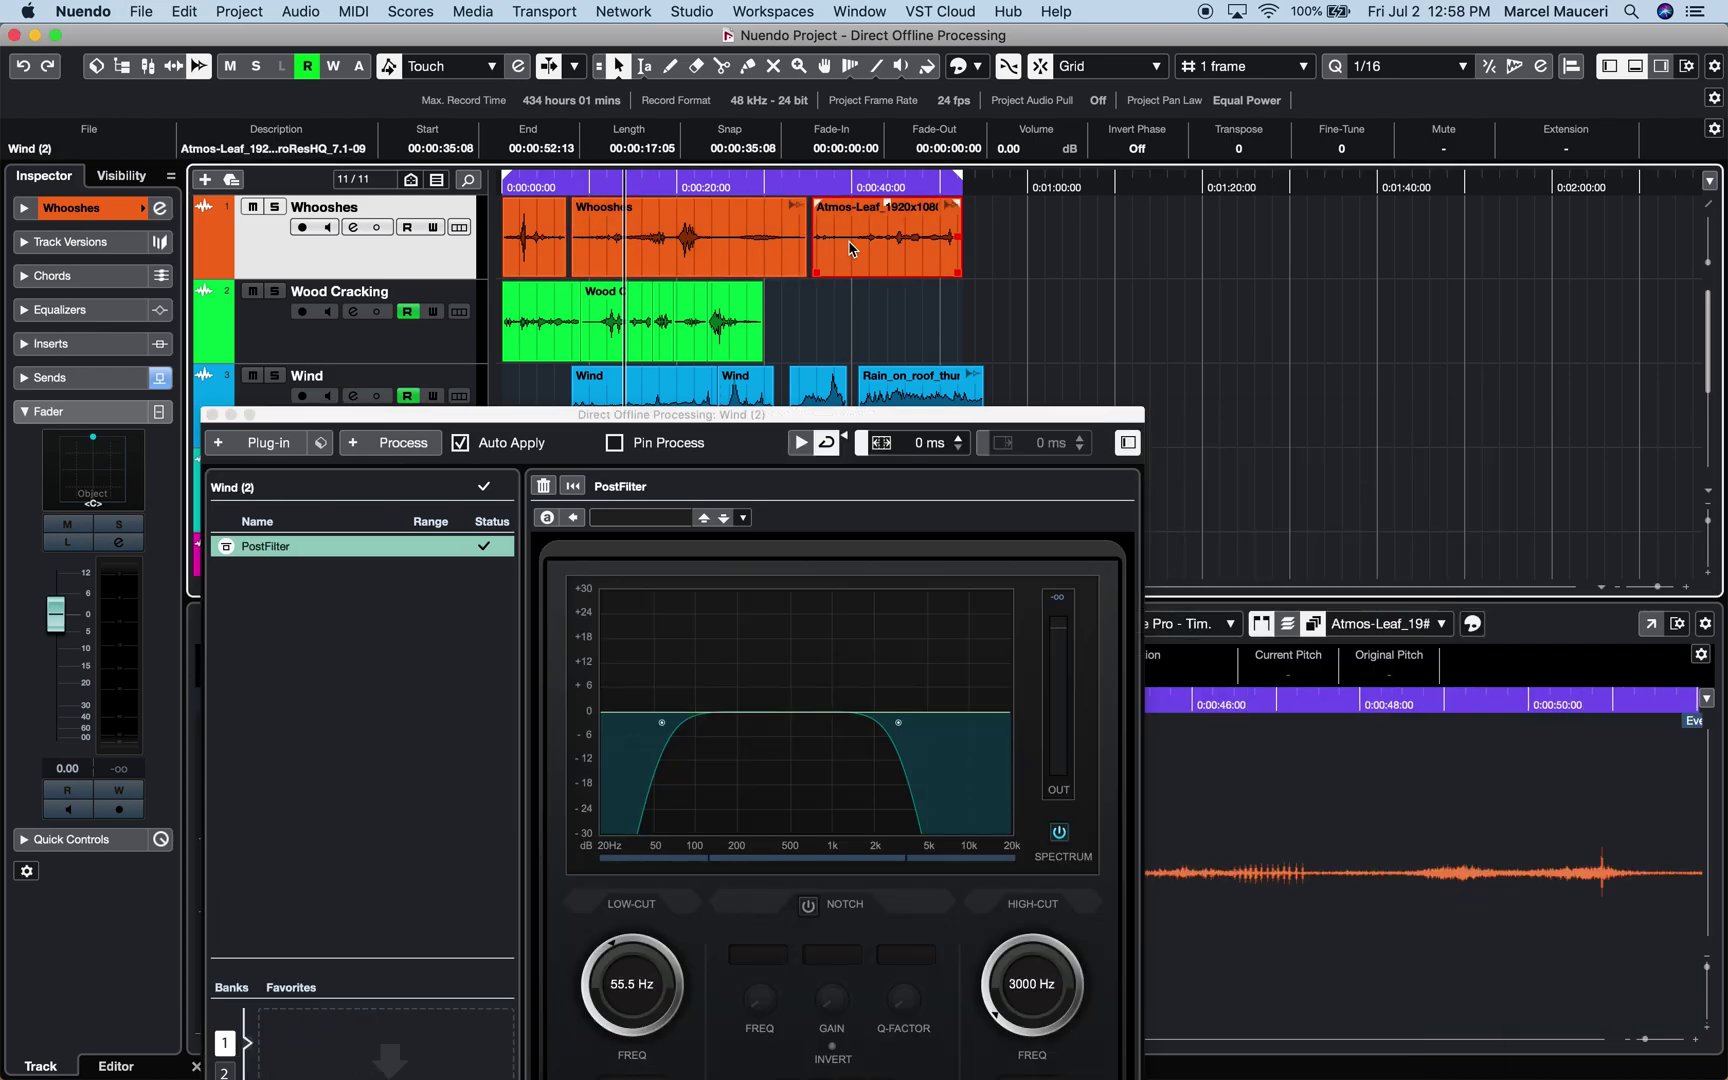
click(651, 318)
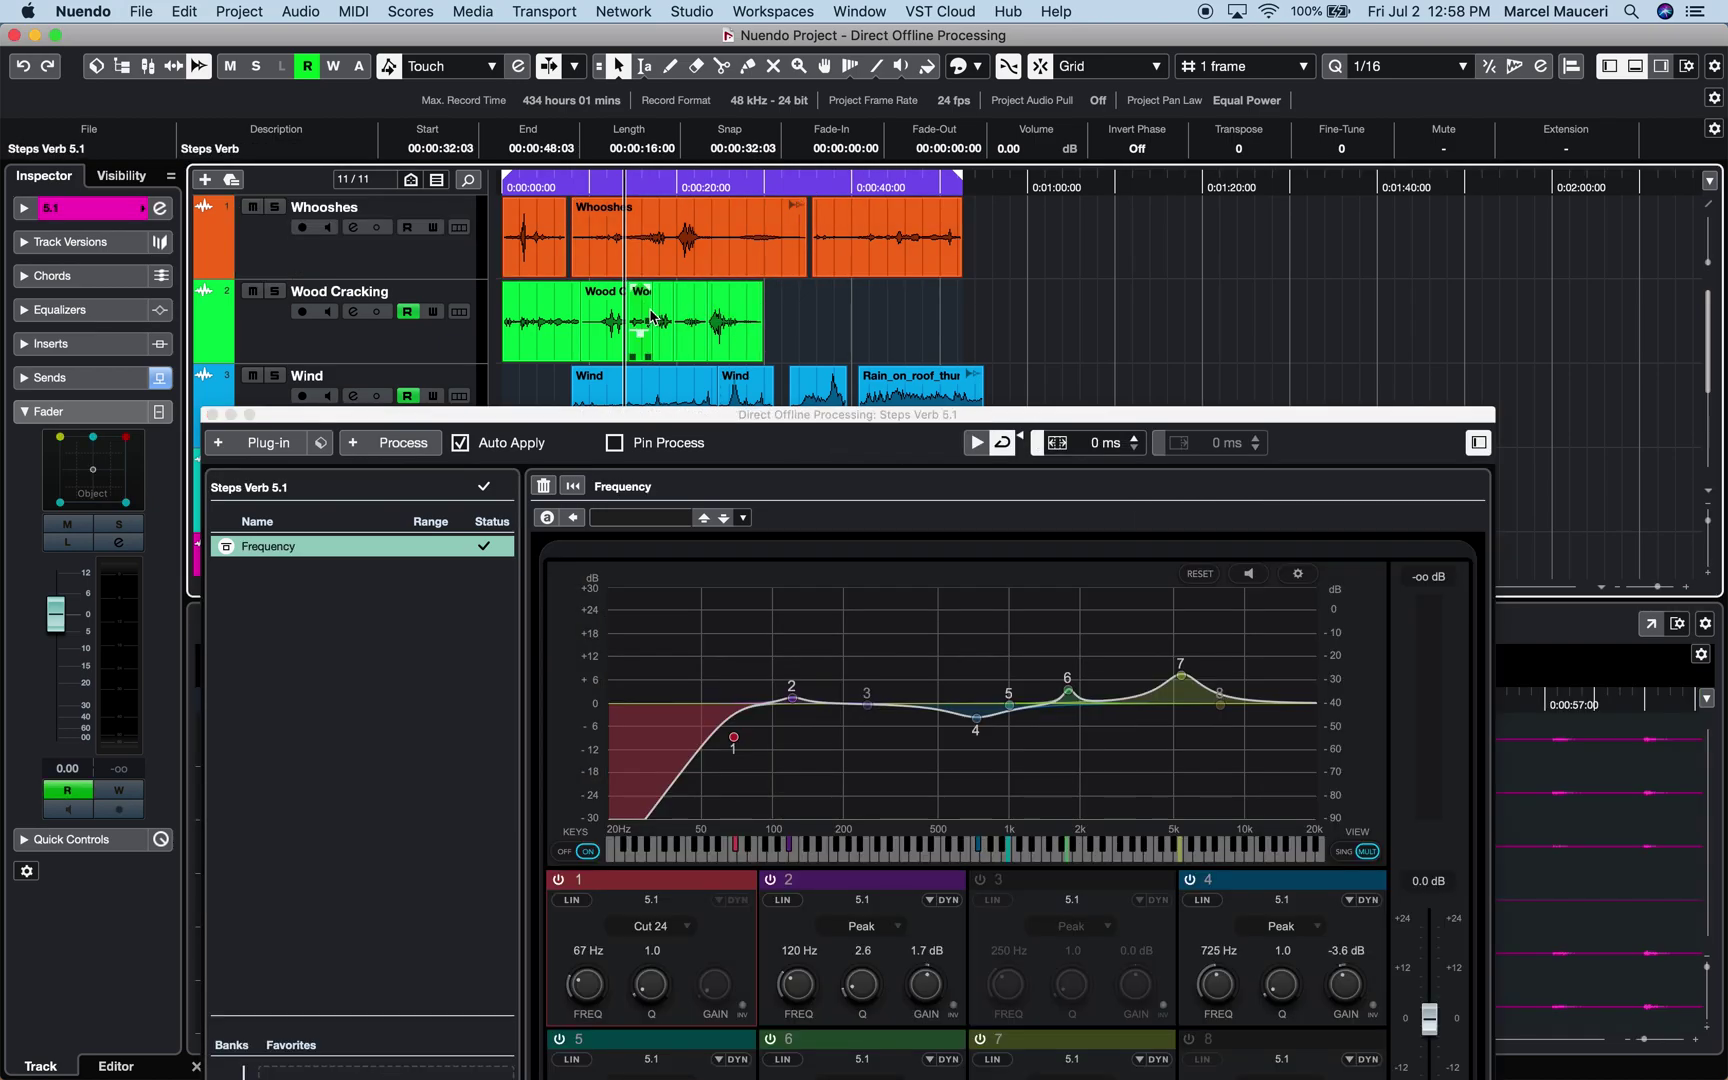
key(Down)
key(Down)
key(Down)
key(Down)
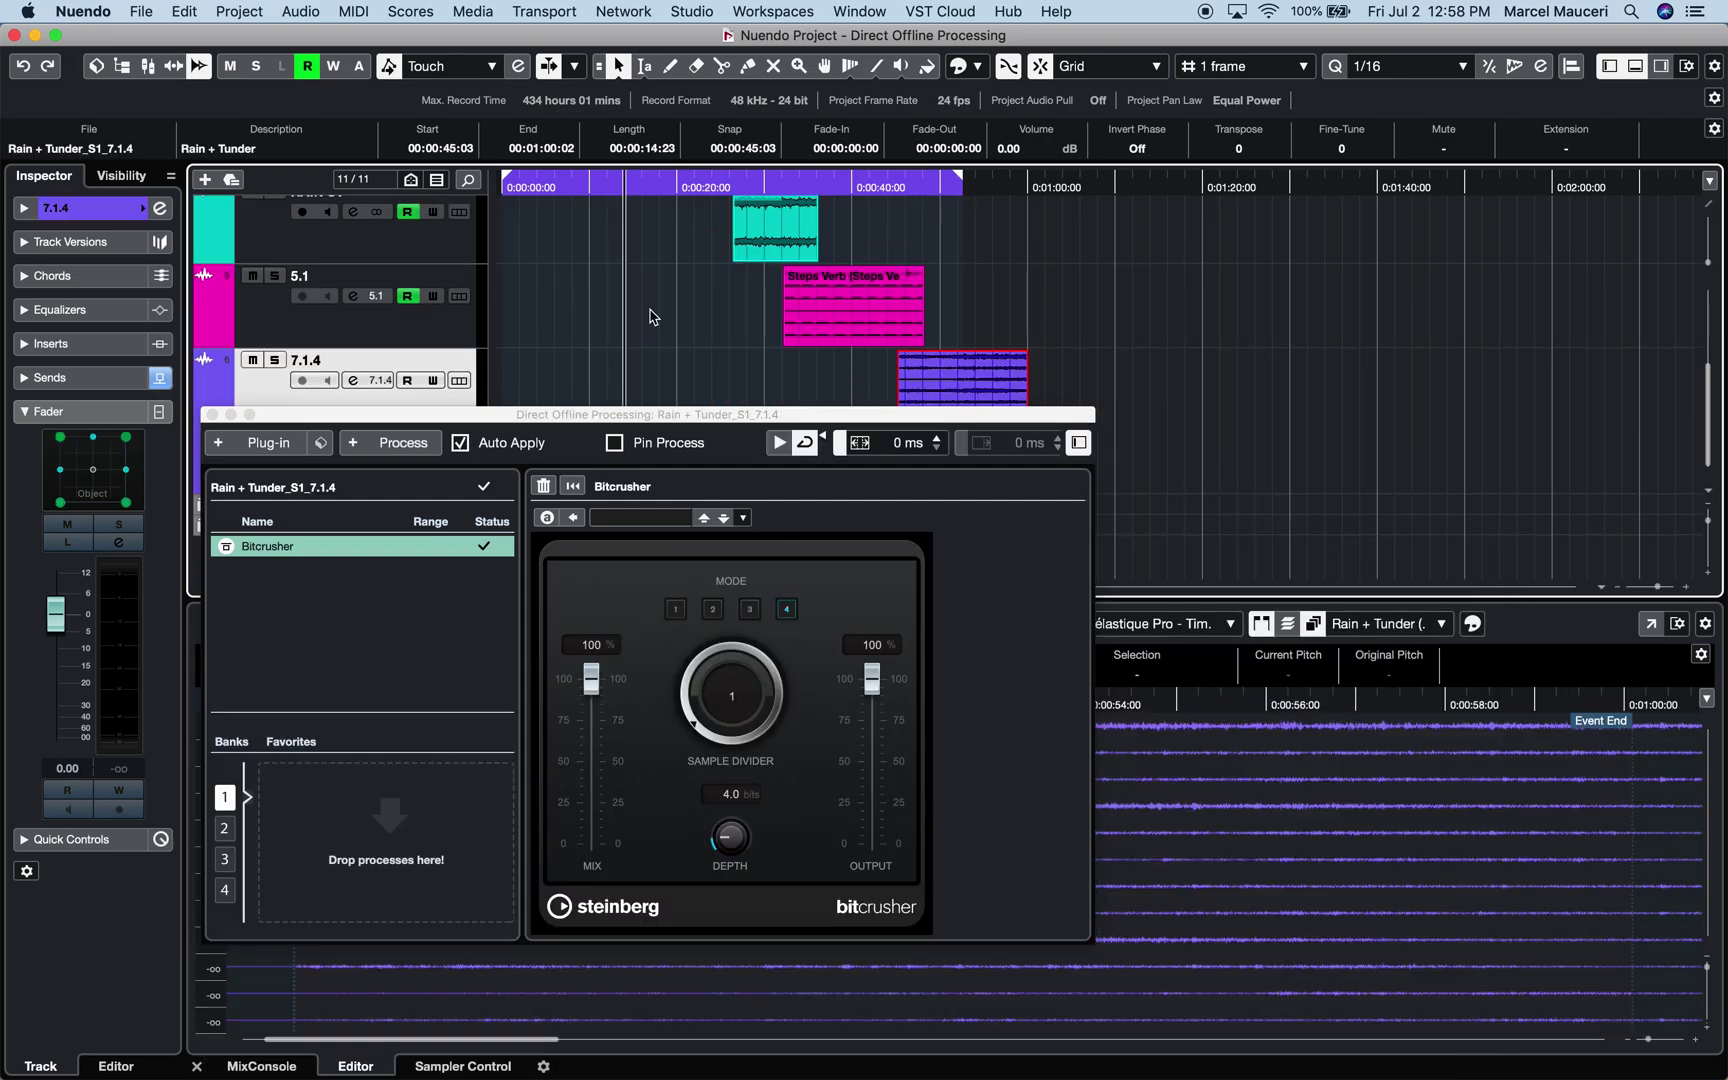
key(Up)
key(Up)
key(Up)
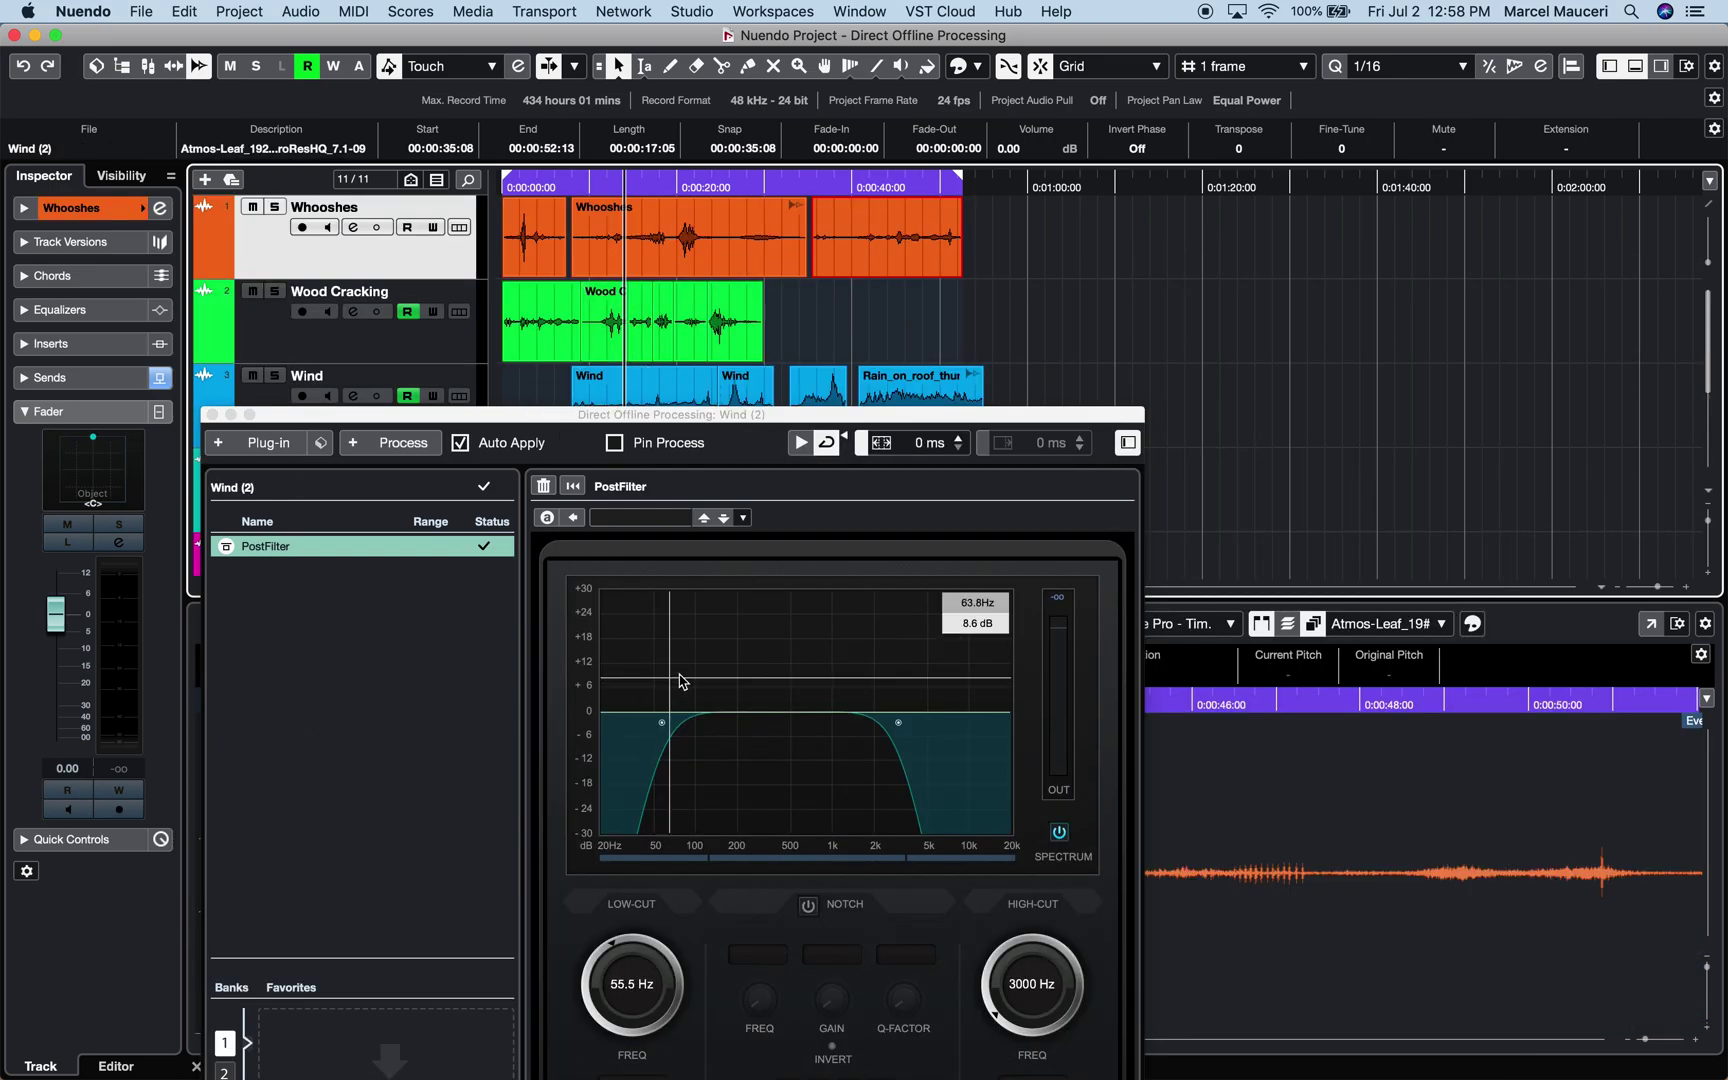
drag(662, 722, 725, 722)
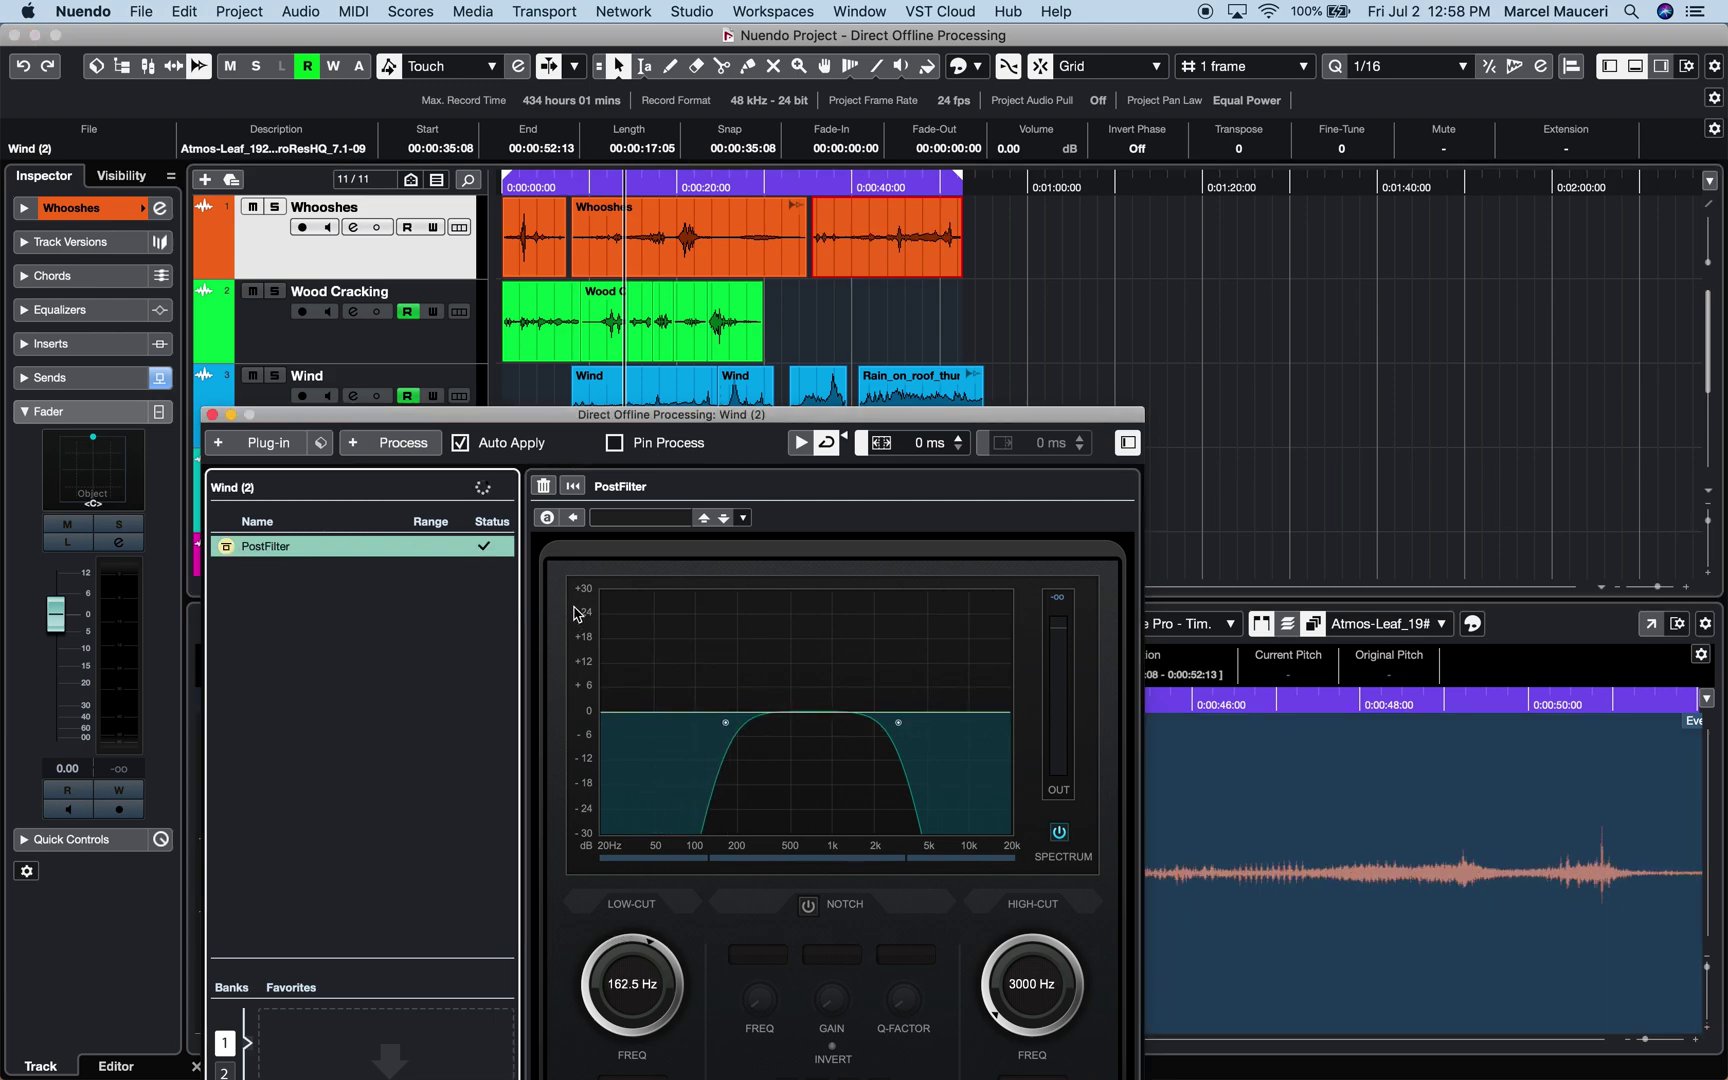
- Range-select tracks 1–4 from 00:00:02:21 to 00:00:37:06 and apply Reverse
key(F7)
click(644, 66)
drag(527, 205, 827, 465)
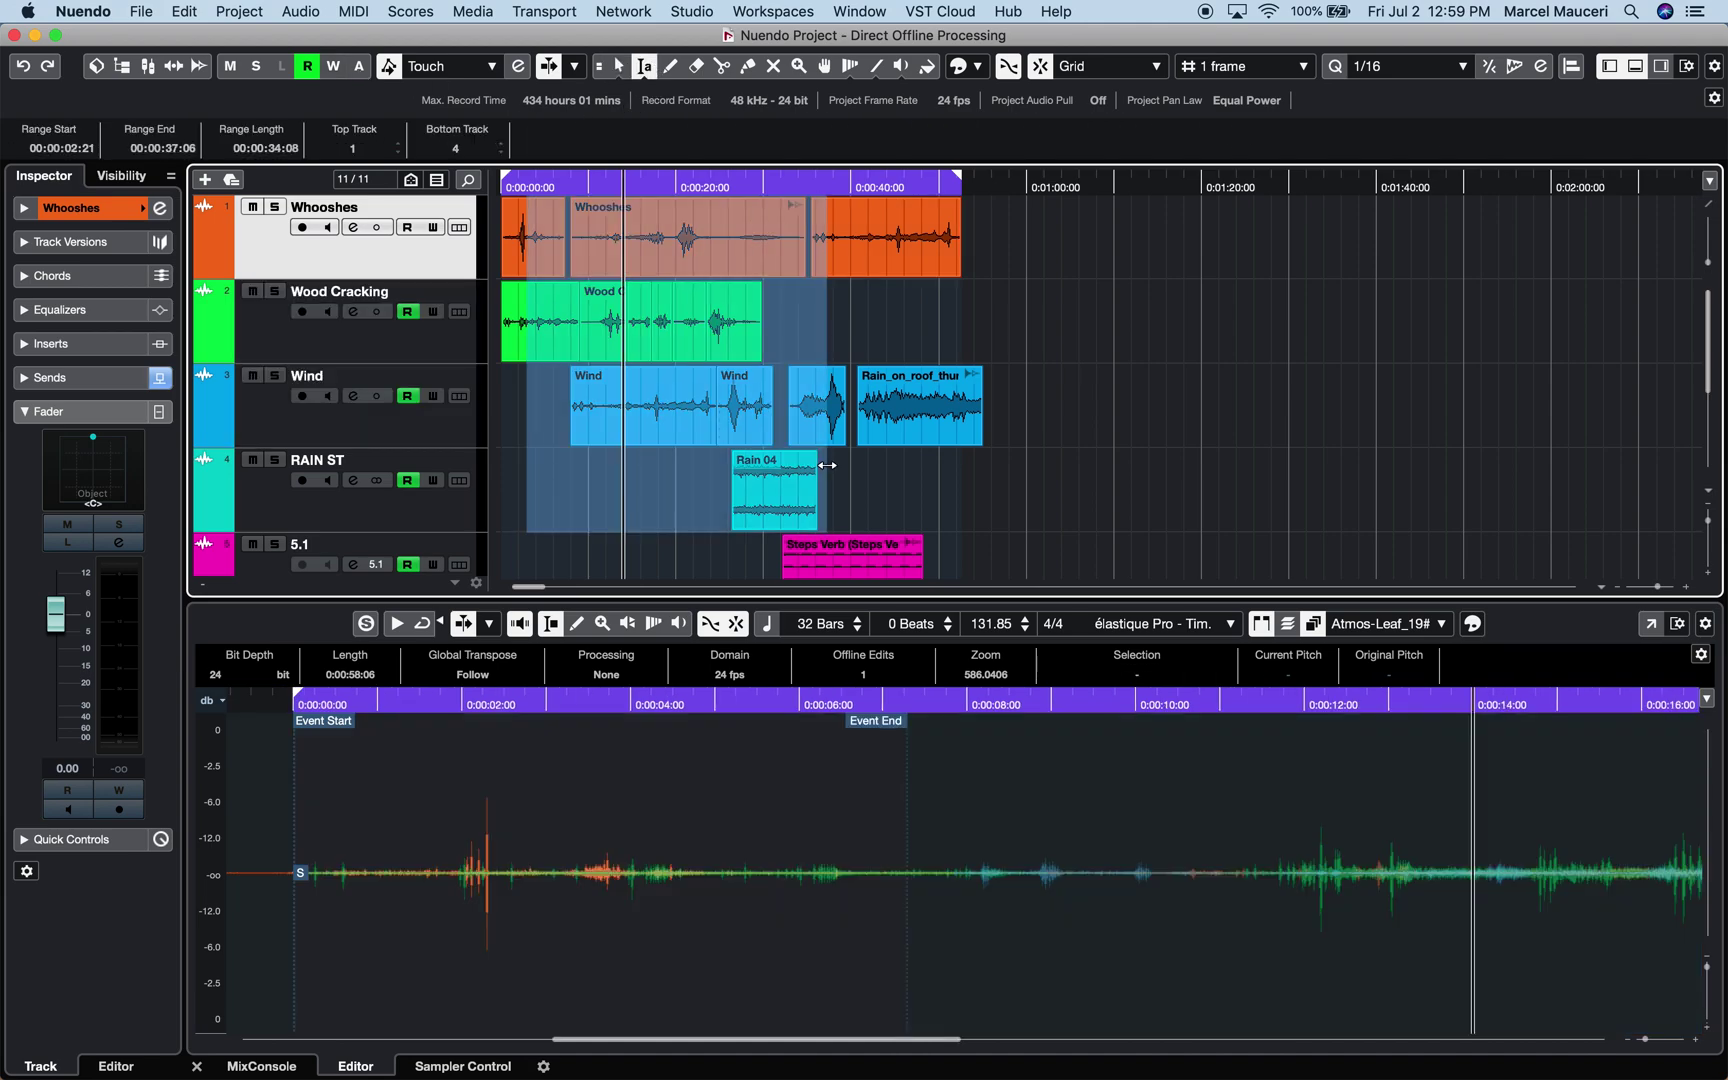
click(198, 66)
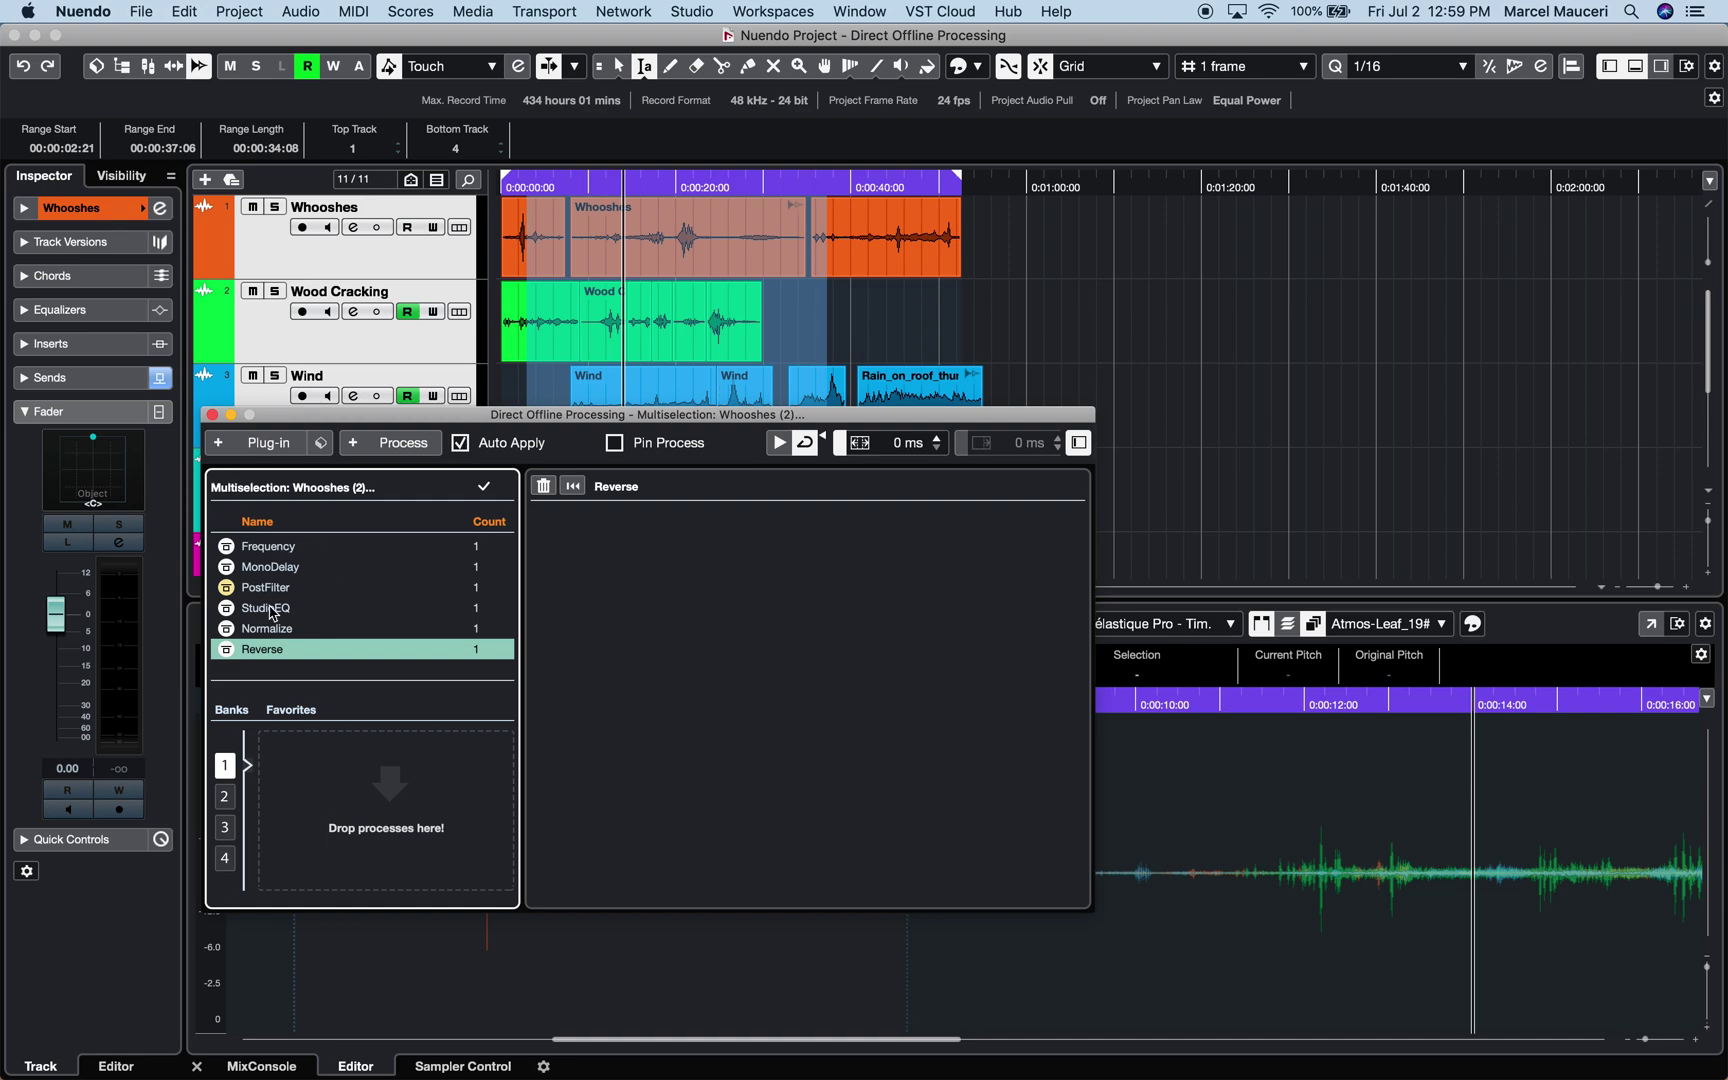
- Add the Modulation > Vibrato plug-in to all events sharing the audio, then select Wind (3)
click(269, 447)
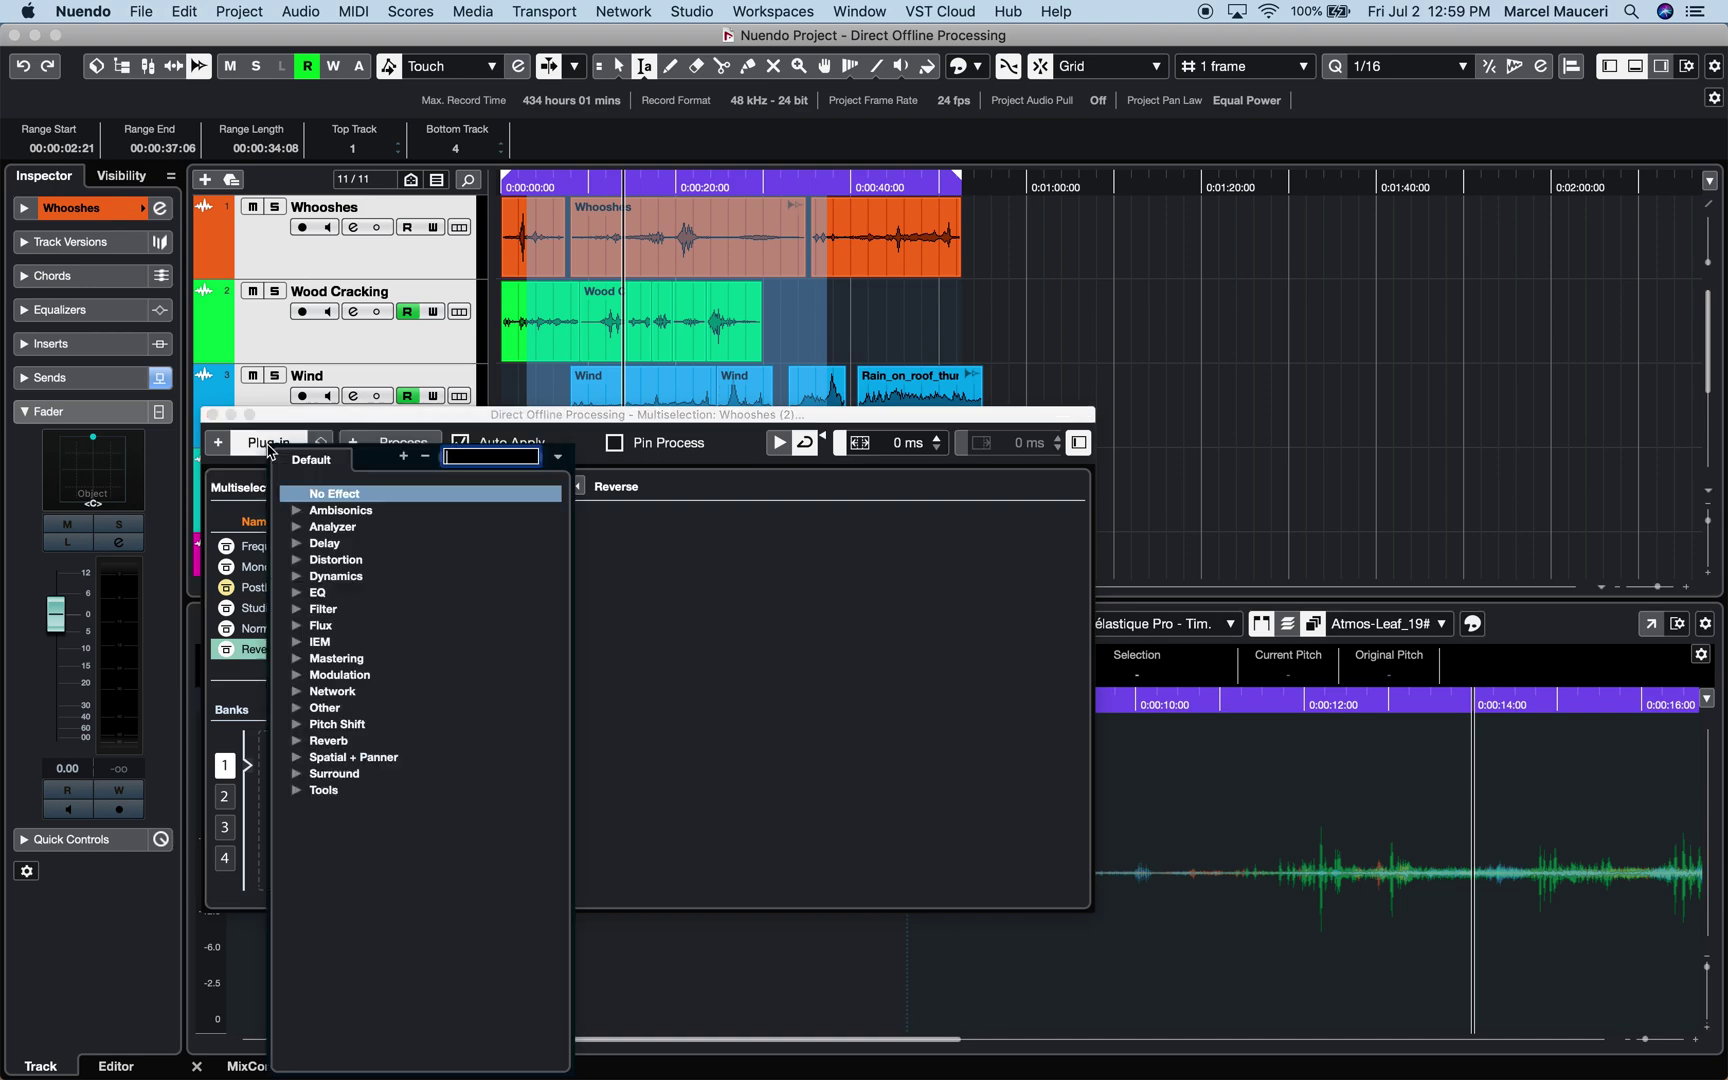
click(297, 675)
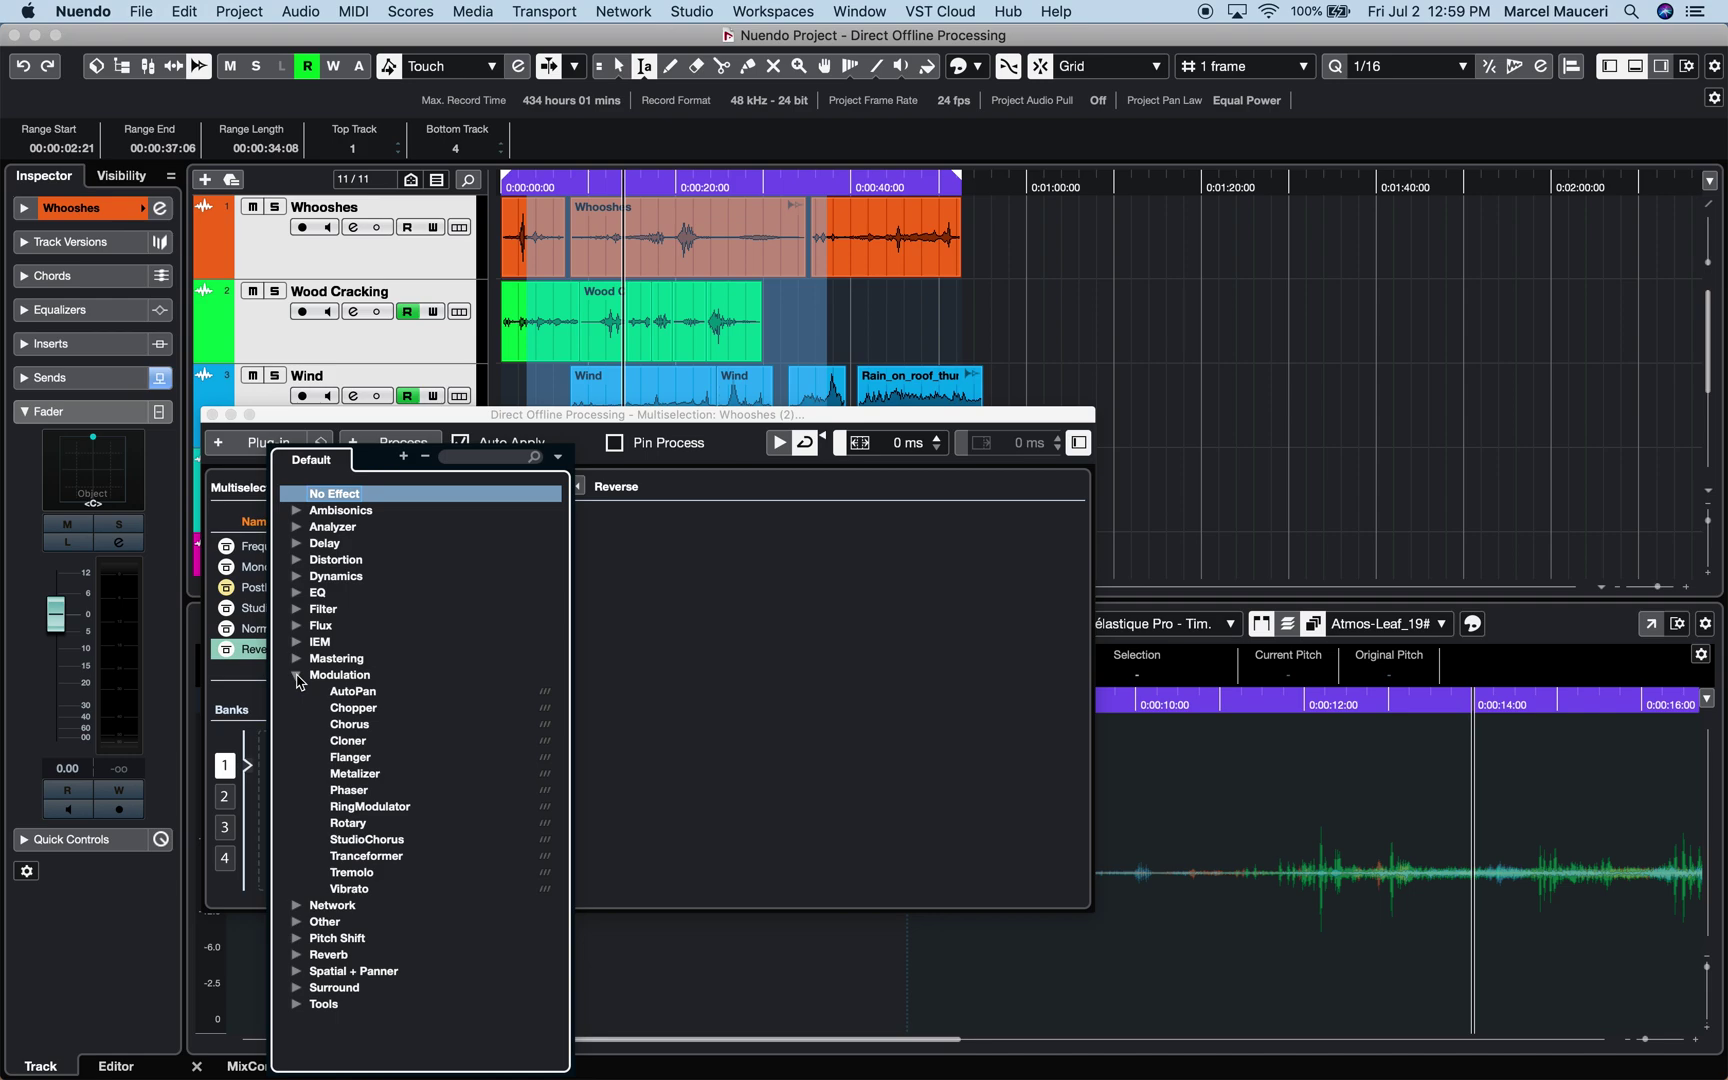
click(348, 888)
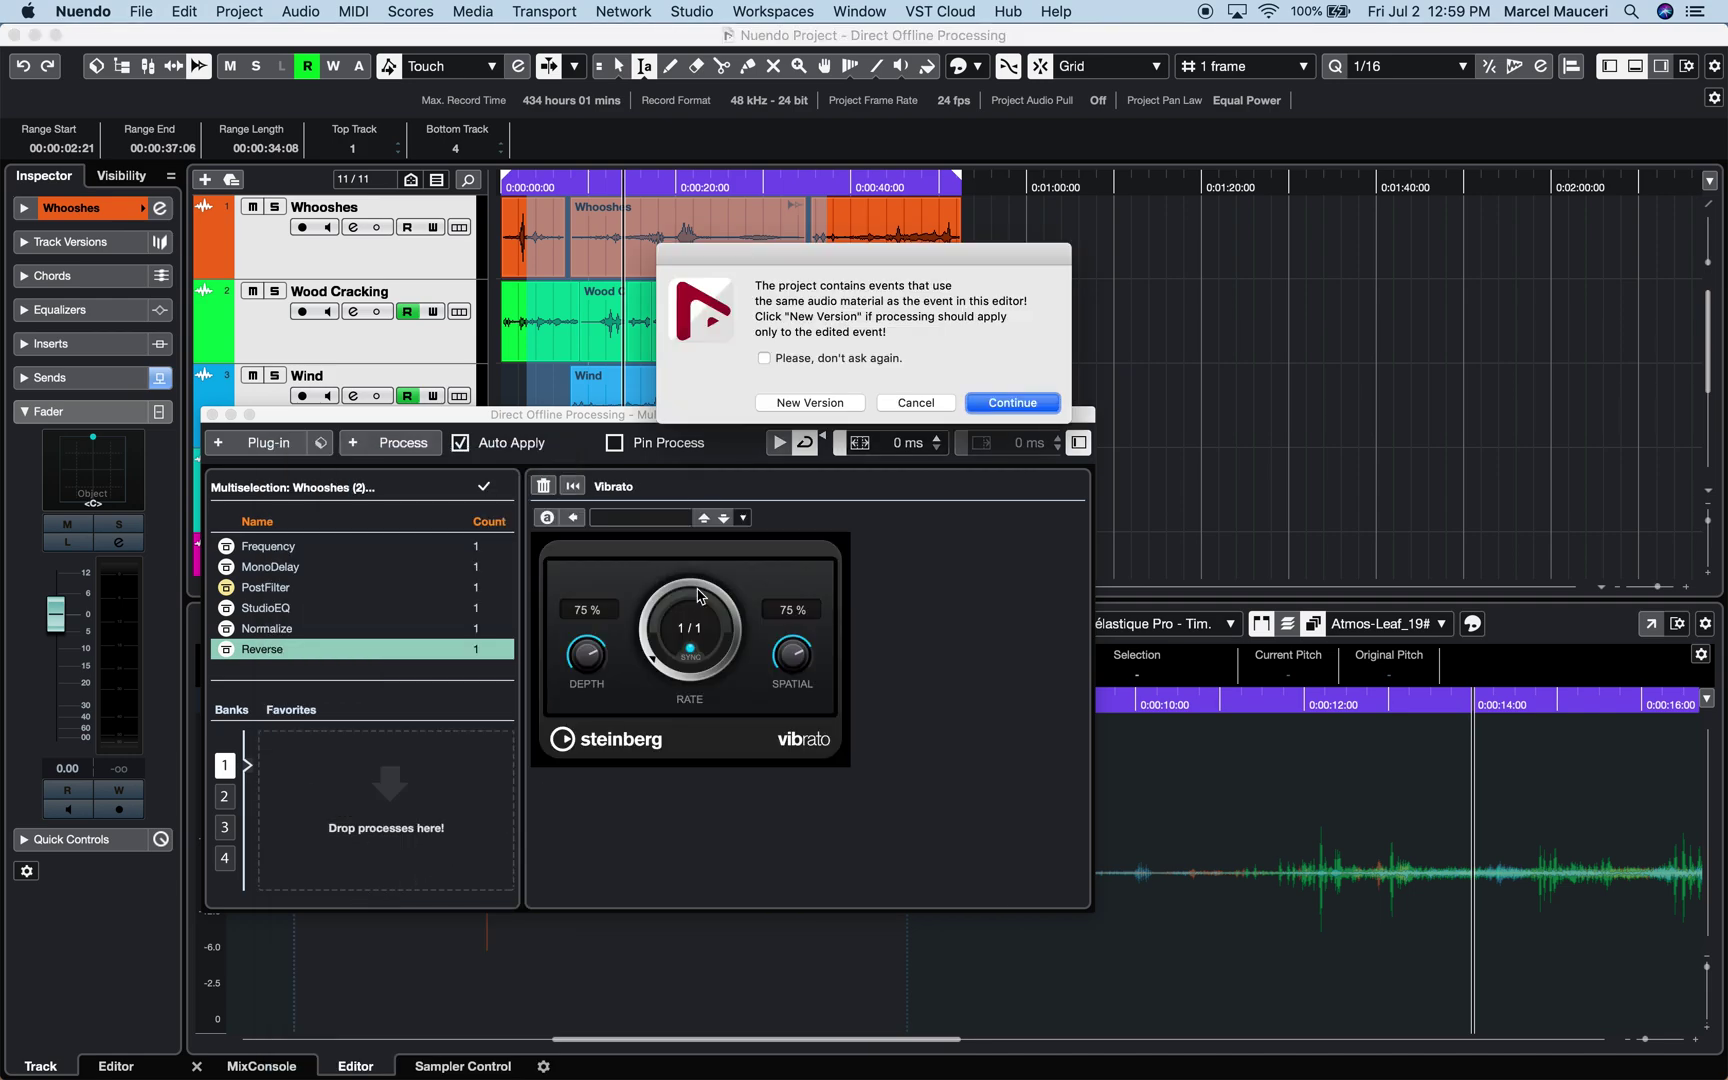
click(810, 402)
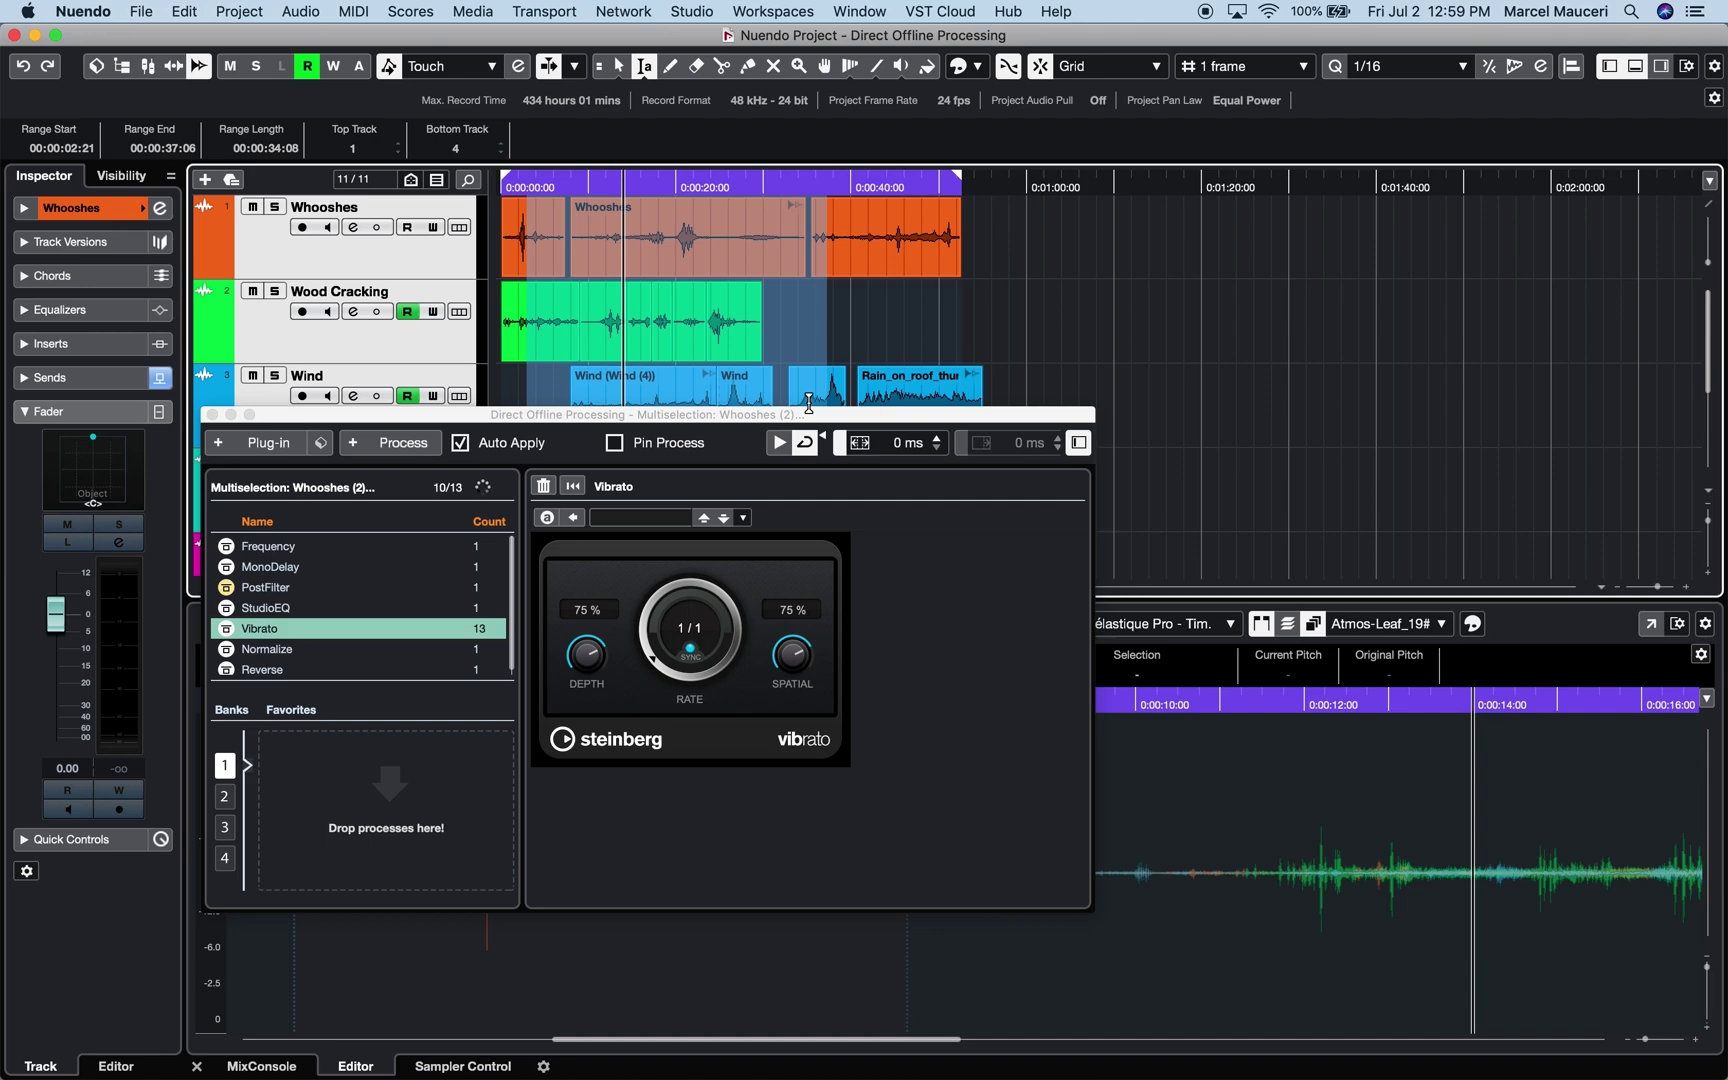
click(480, 628)
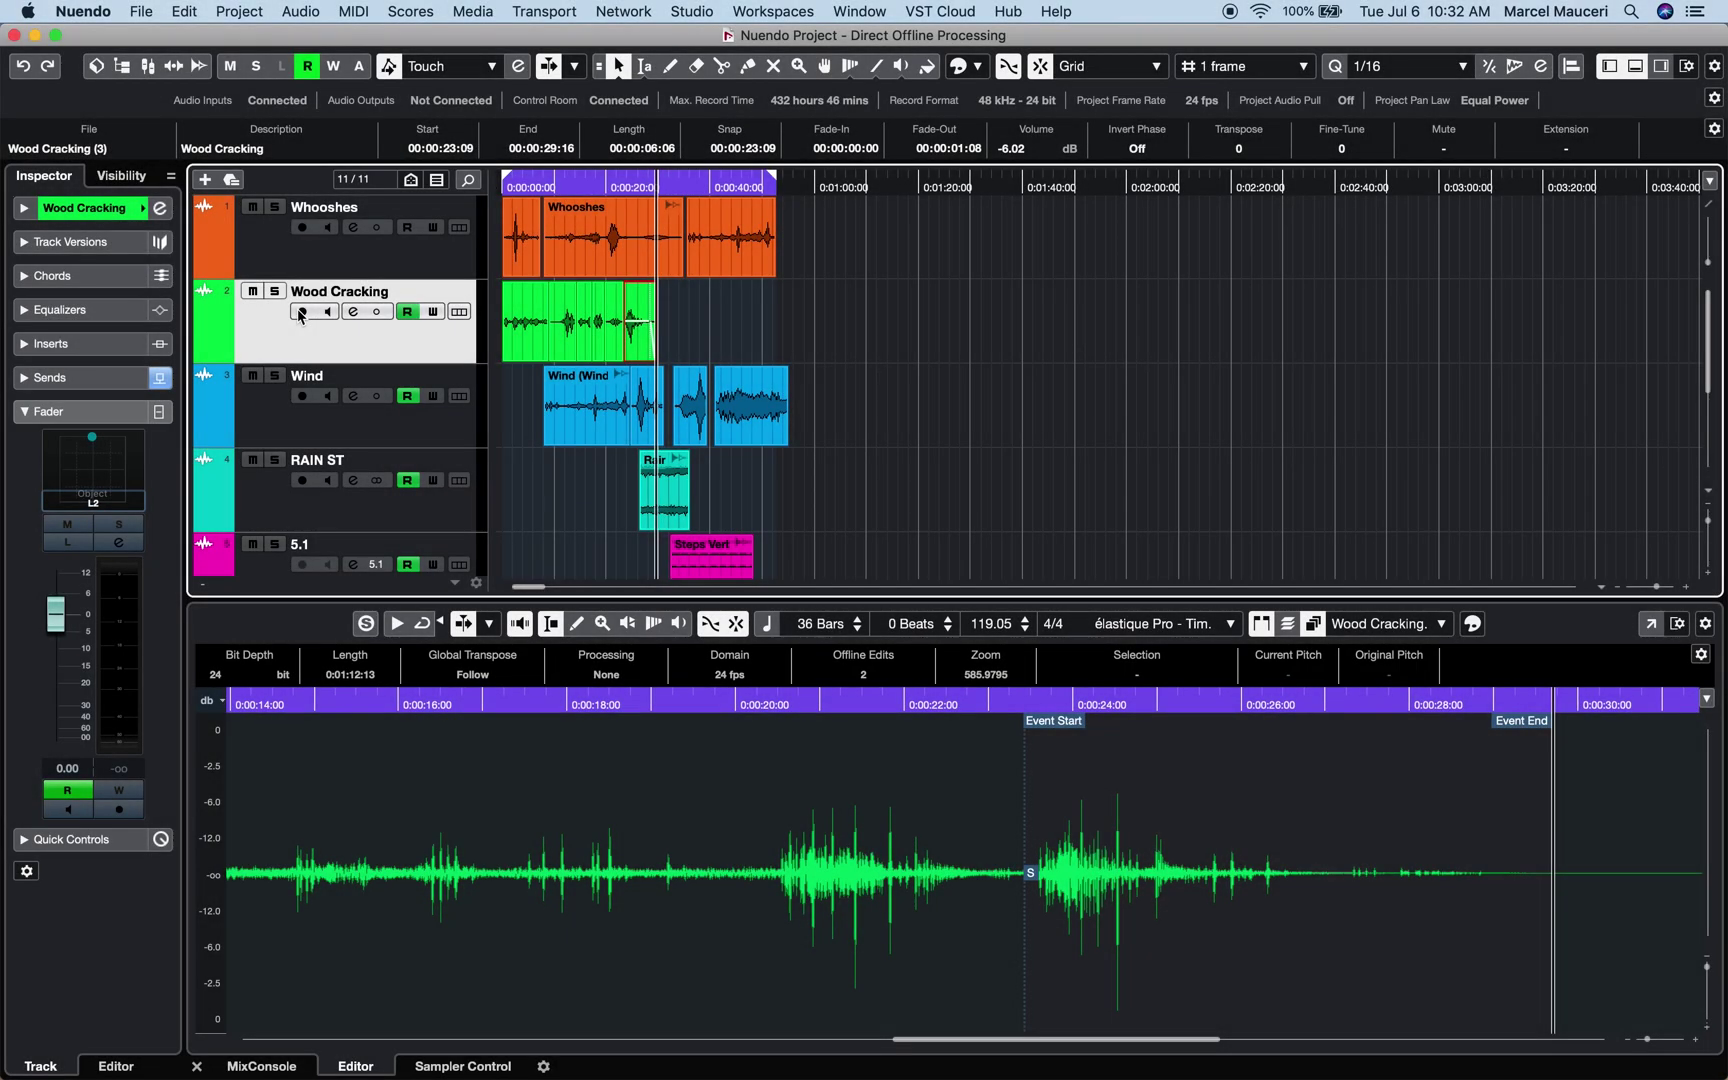
- Solo the Wood Cracking track, open offline processing for Wood Cracking (3), and toggle preview
key(s)
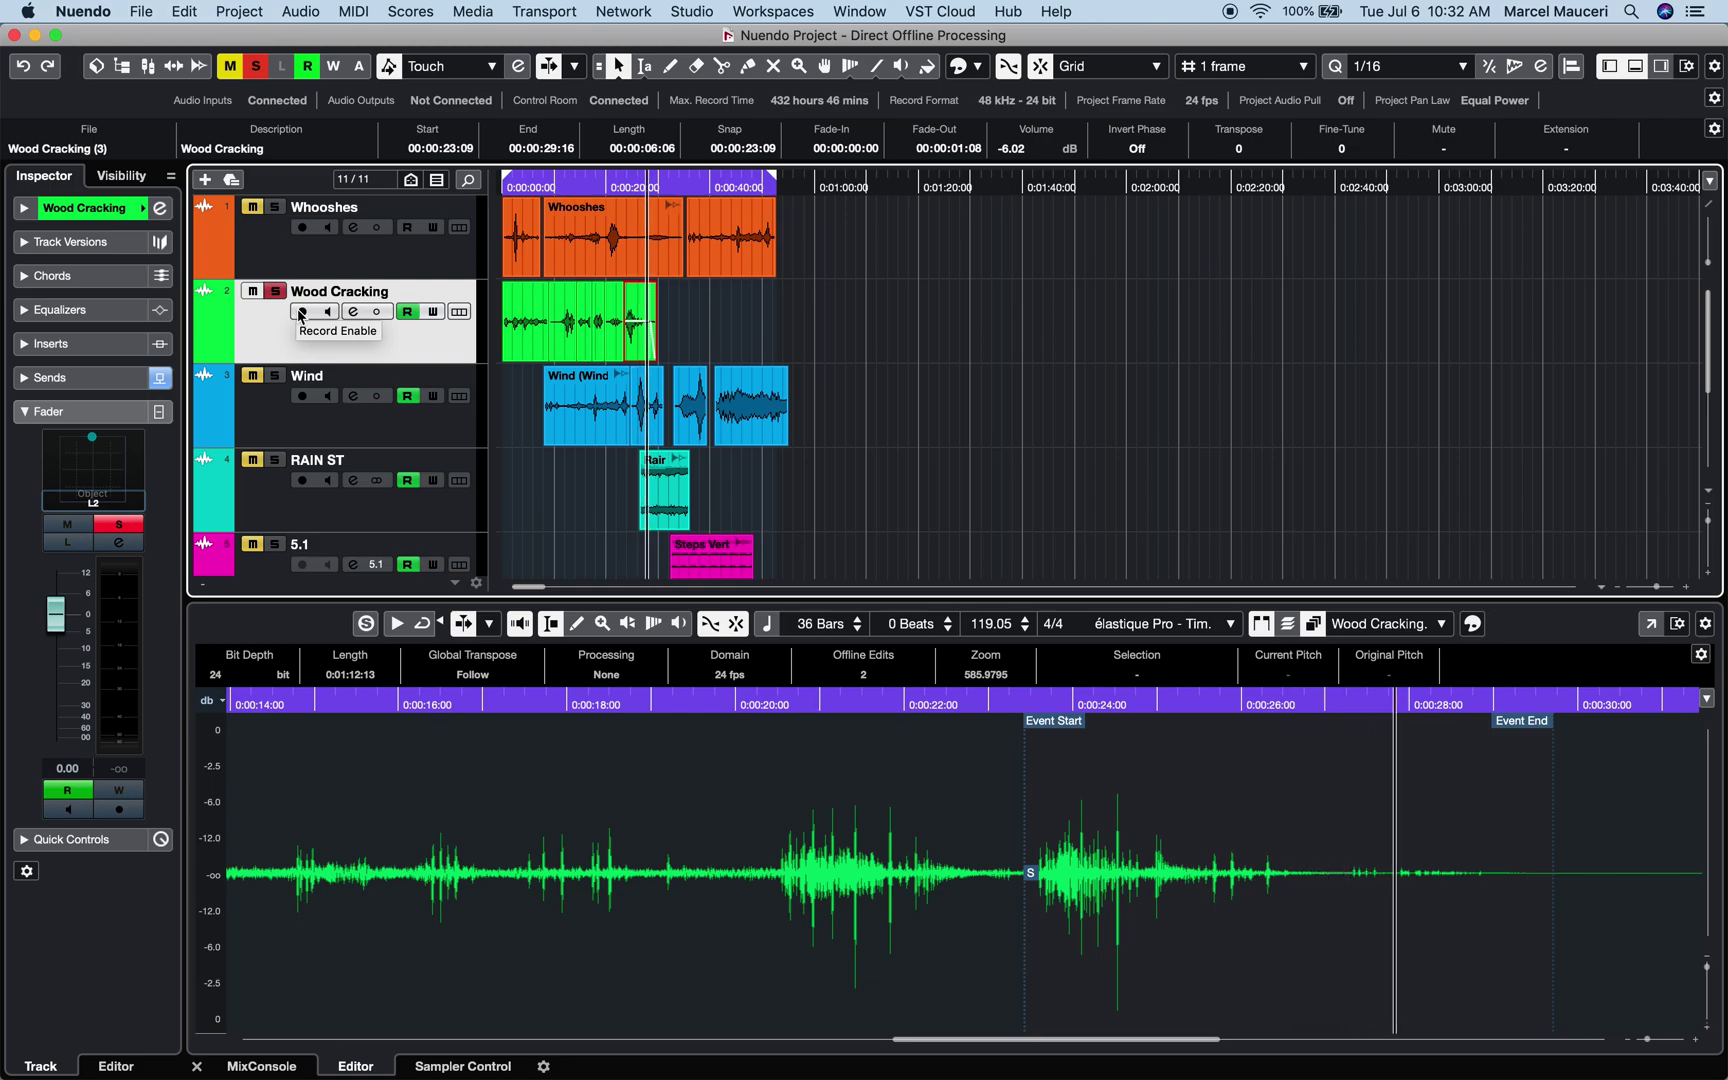
click(197, 66)
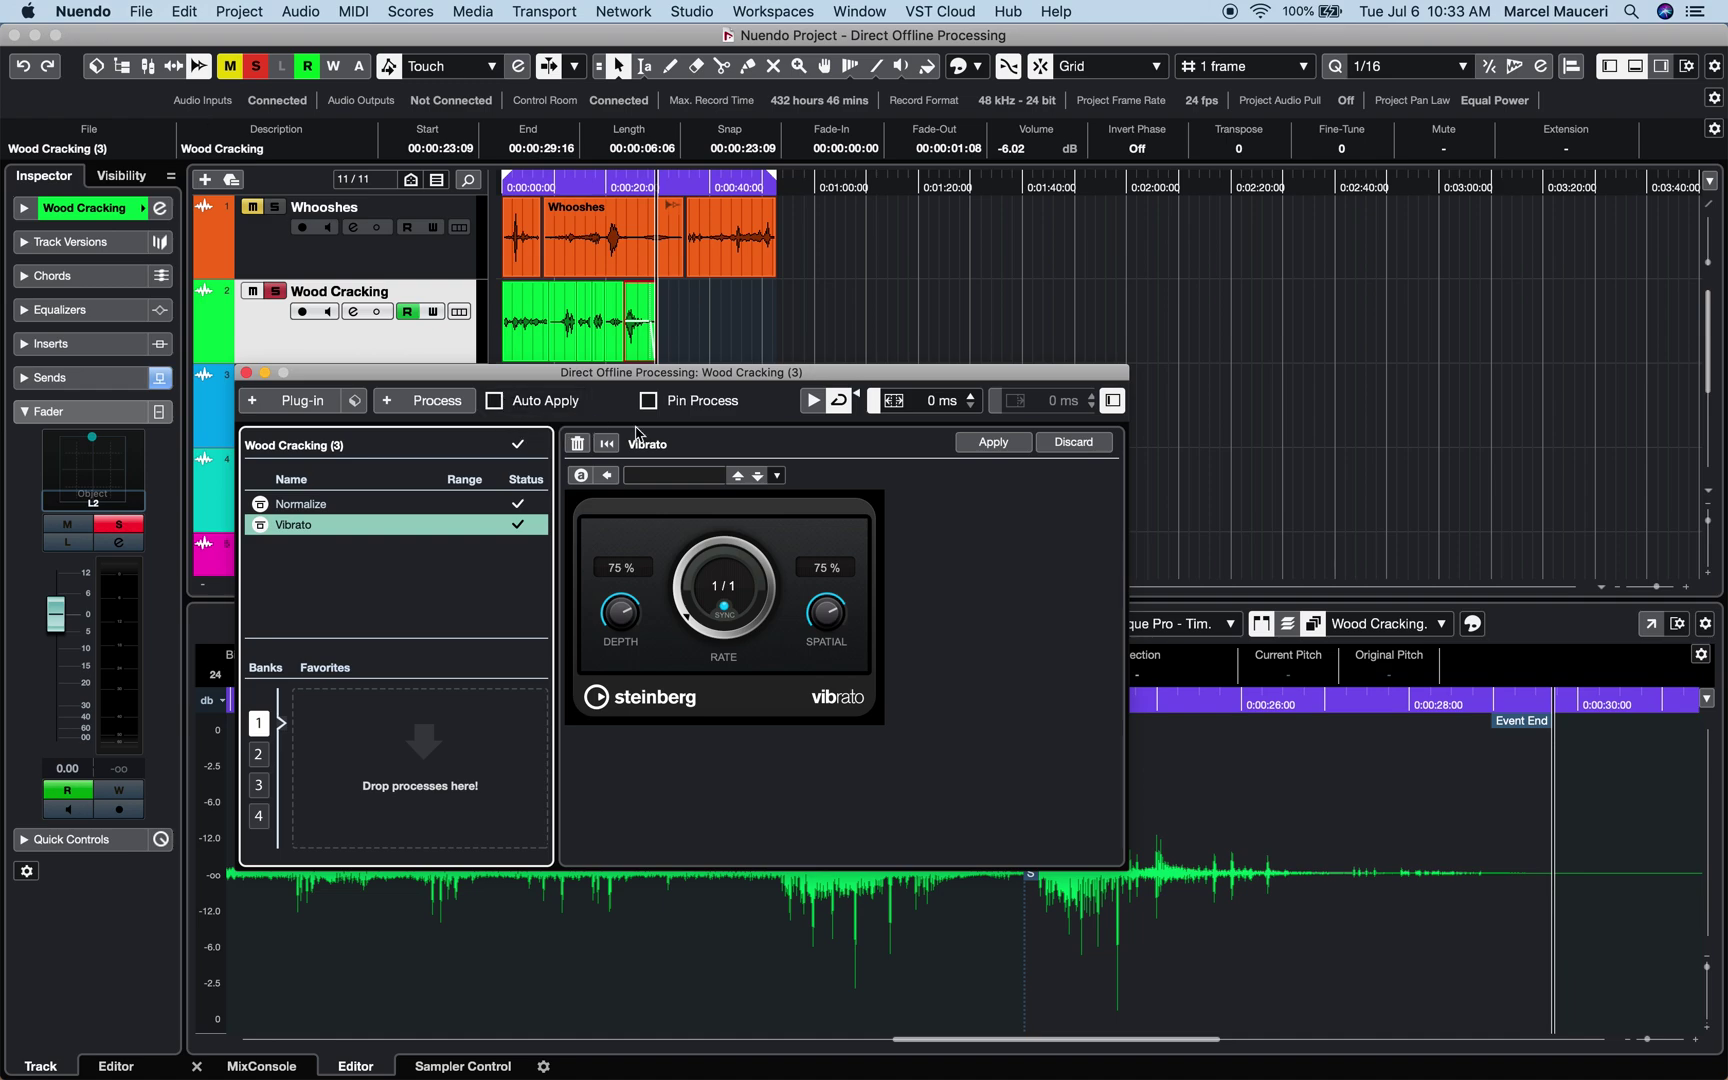
click(815, 401)
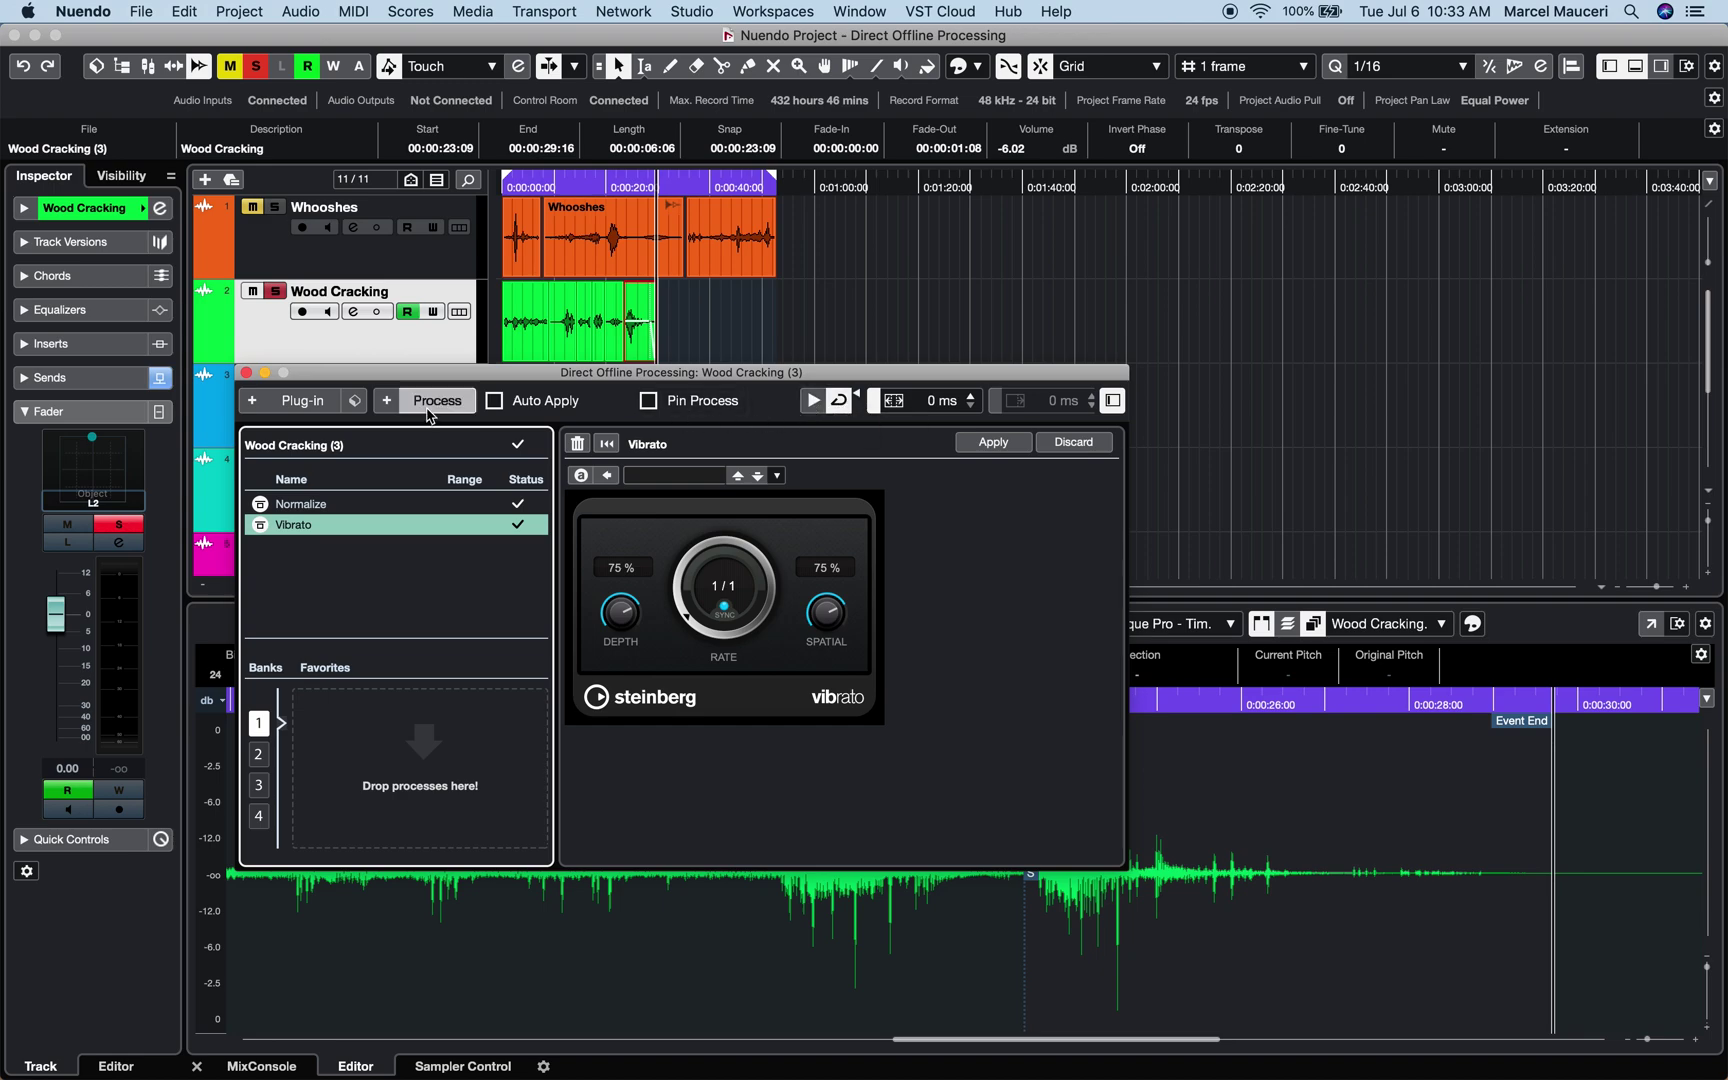
- Load a saved FX chain preset onto the event's offline process chain
click(303, 401)
click(356, 400)
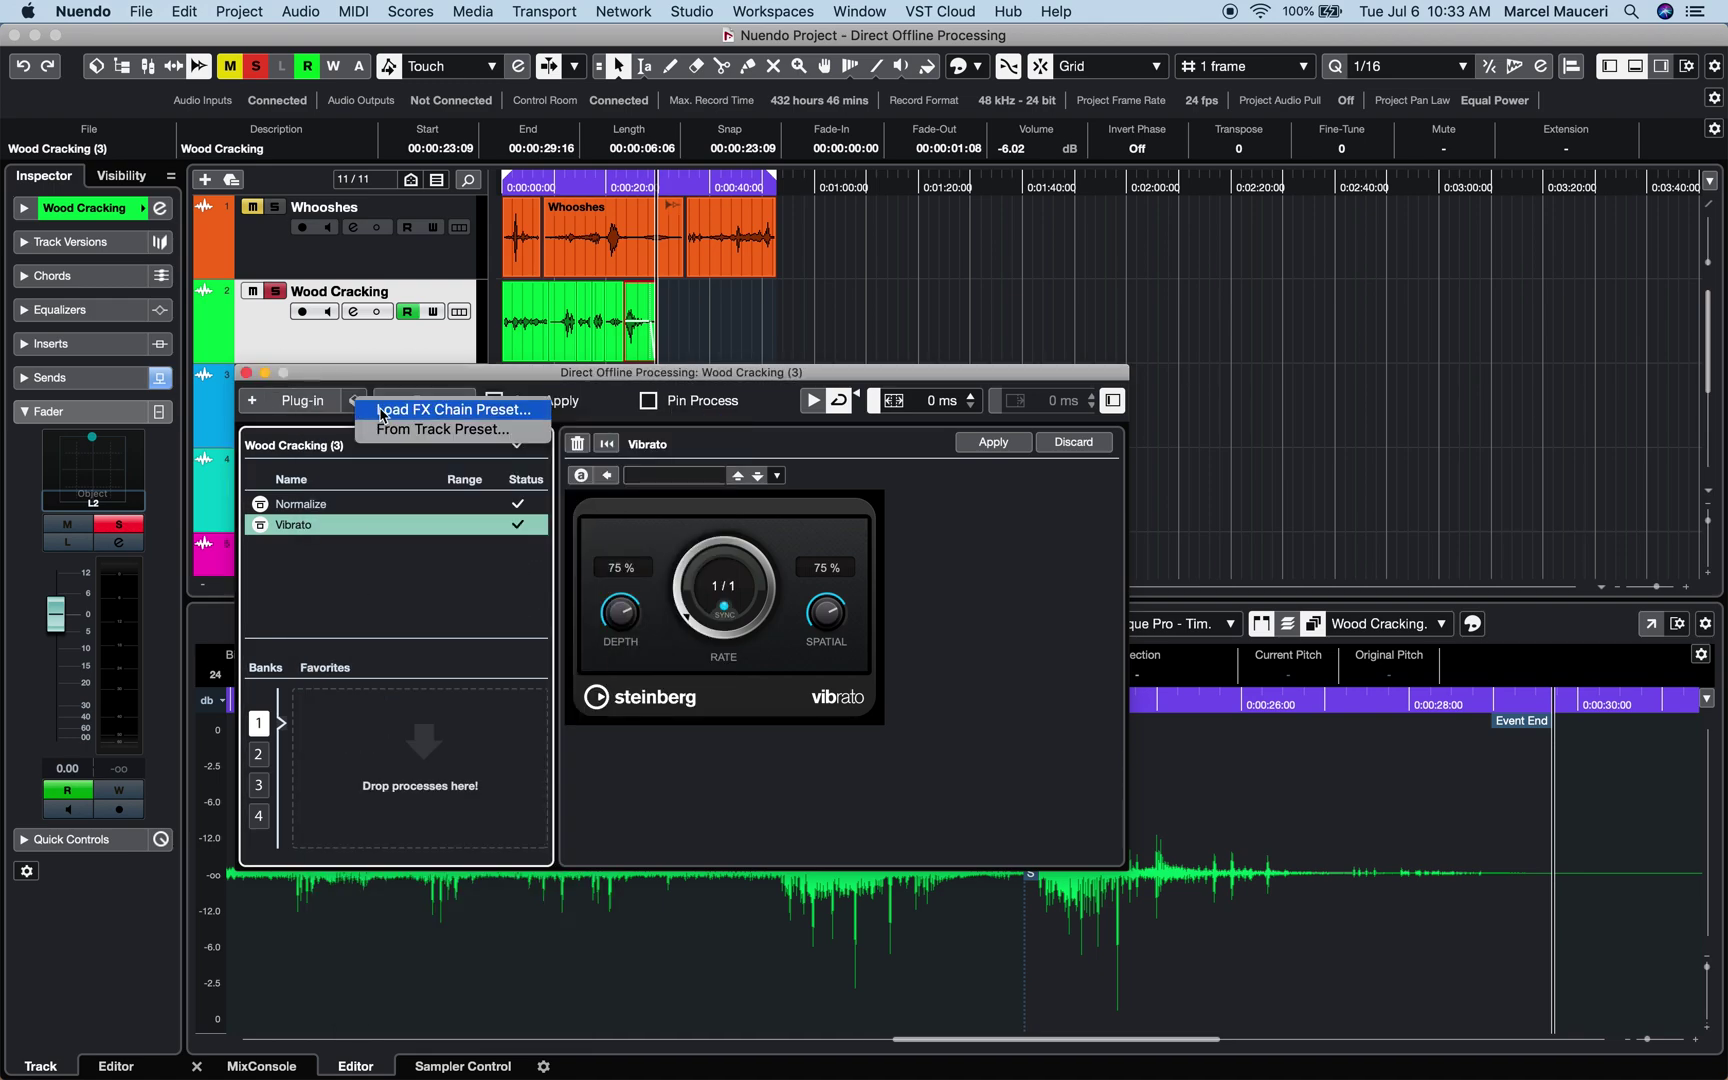
click(381, 415)
scroll(760, 620, down, 3)
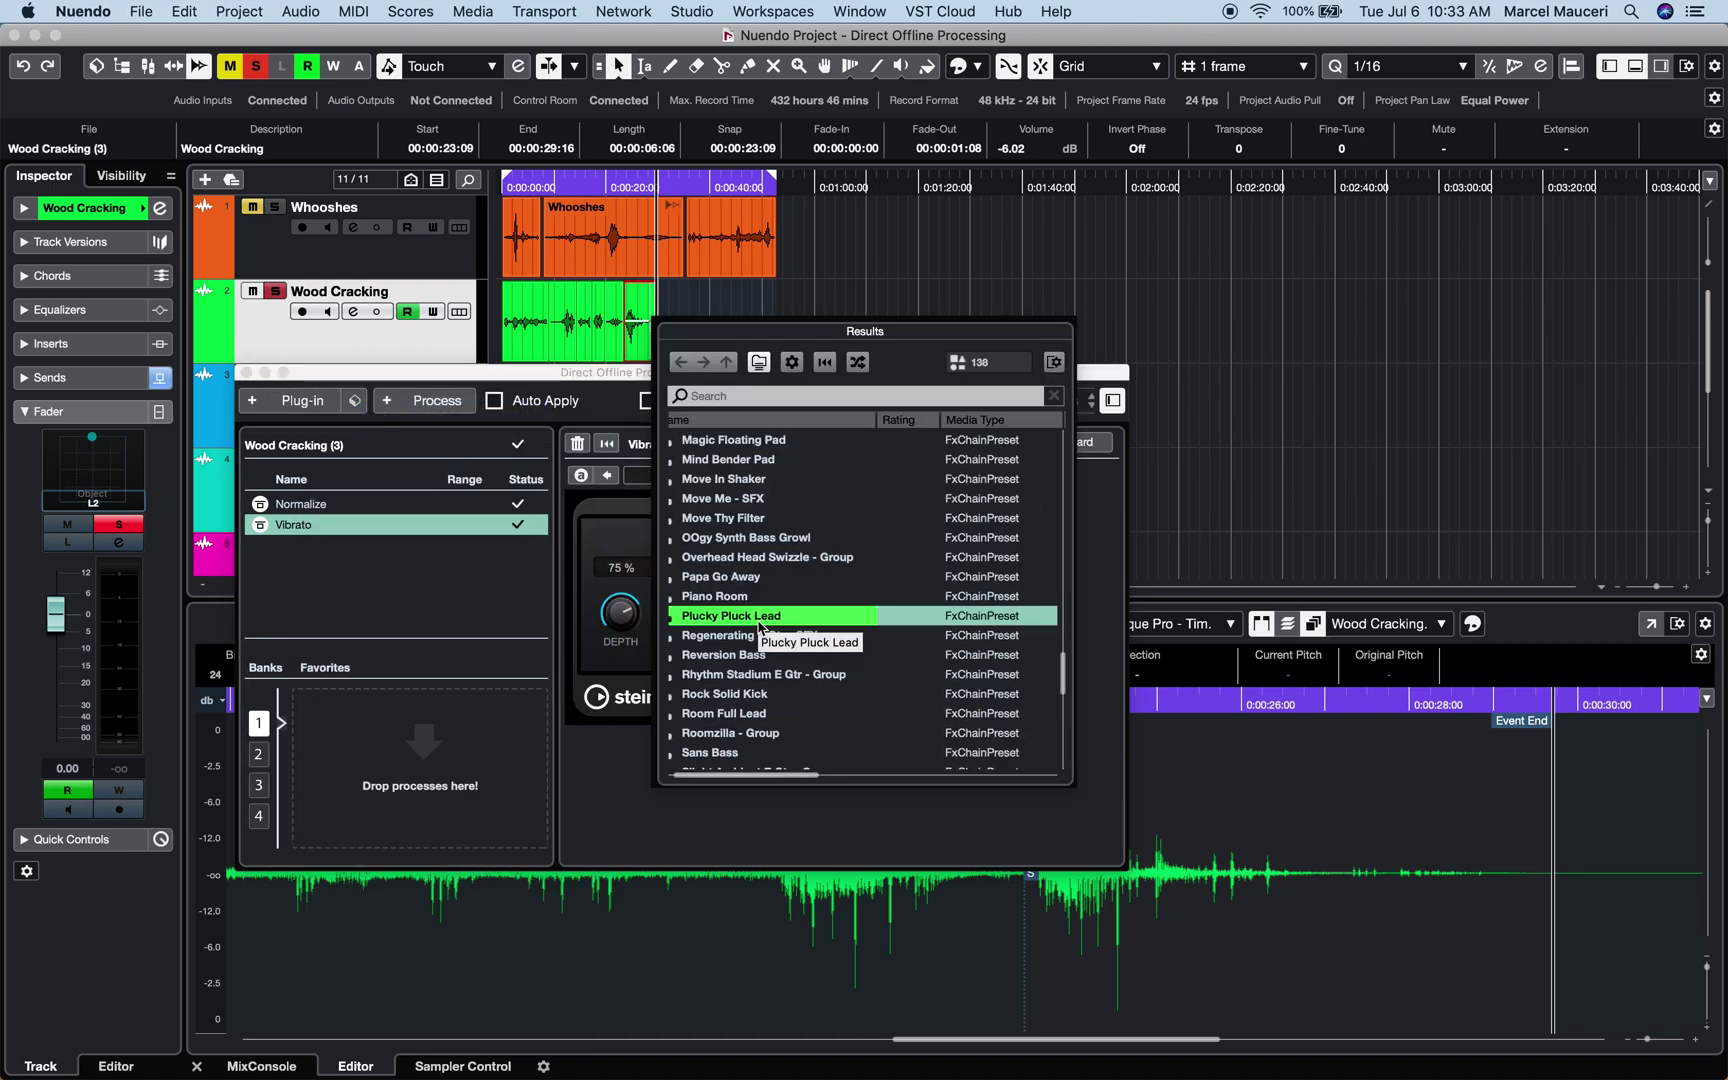
double_click(758, 612)
- Review the Cloner and PingPongDelay settings, preview, and reduce Cloner Spatial width to 58 %
click(301, 560)
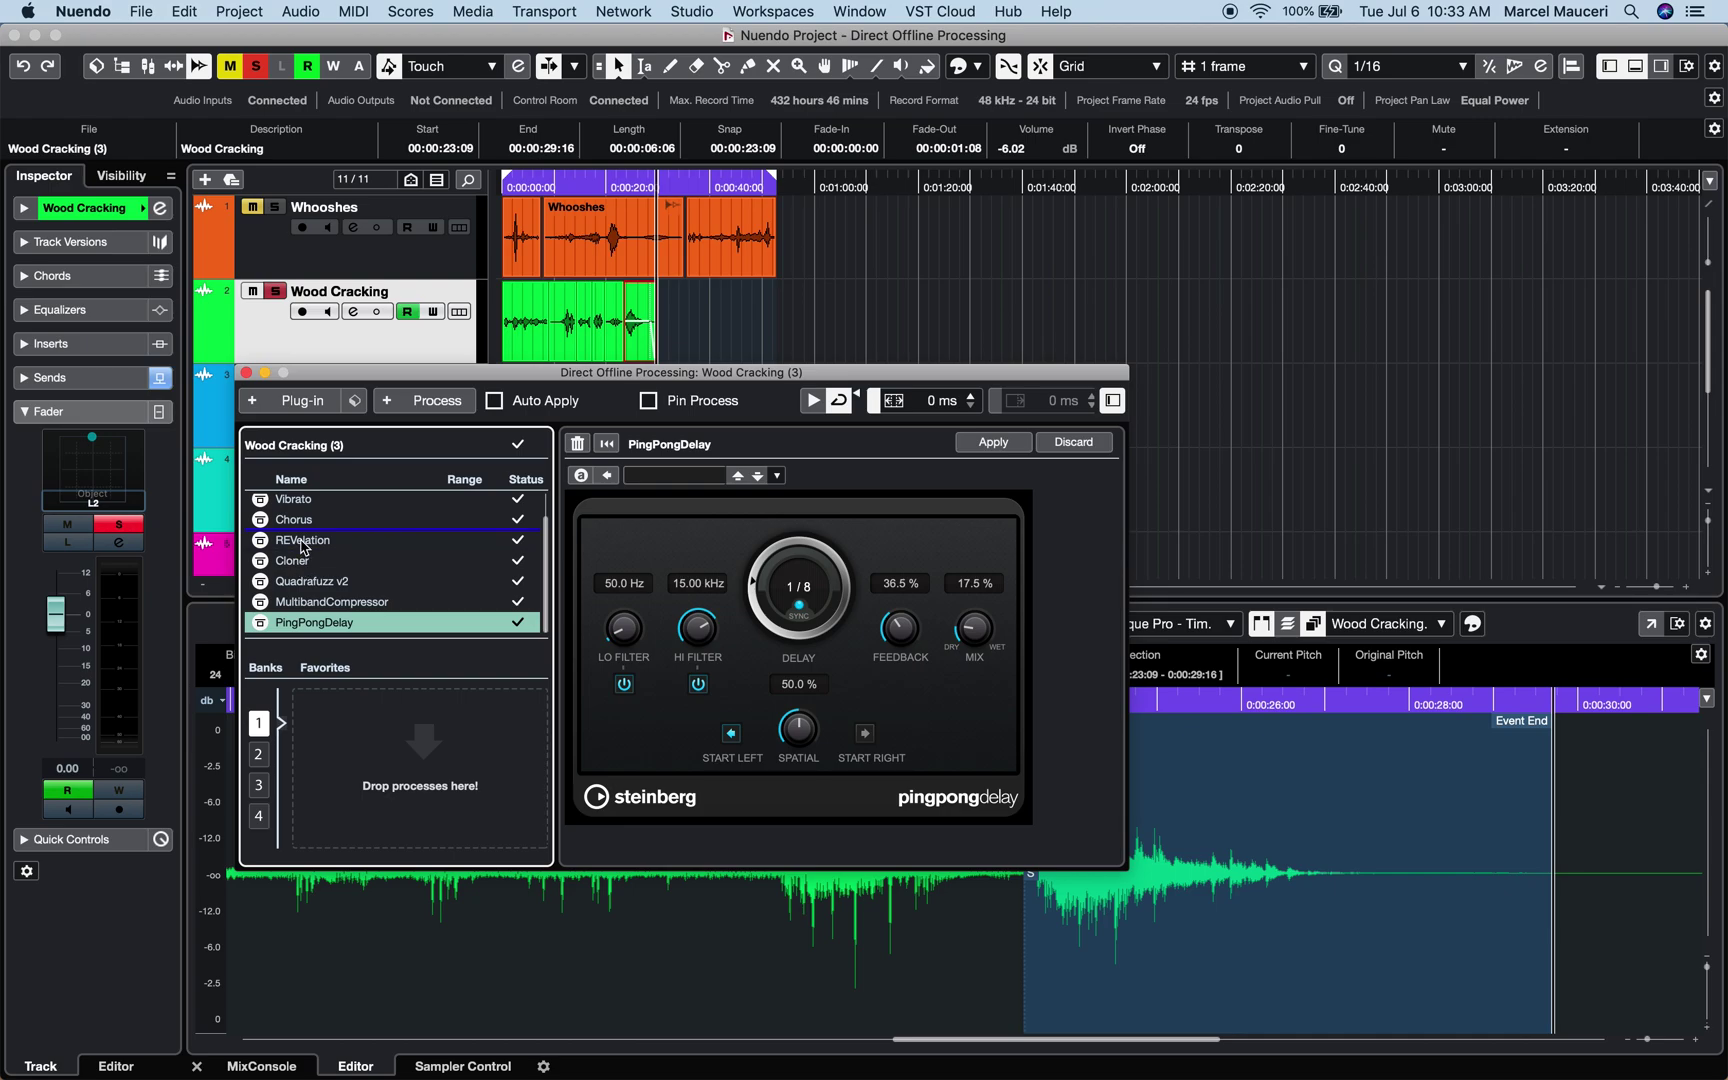
click(265, 648)
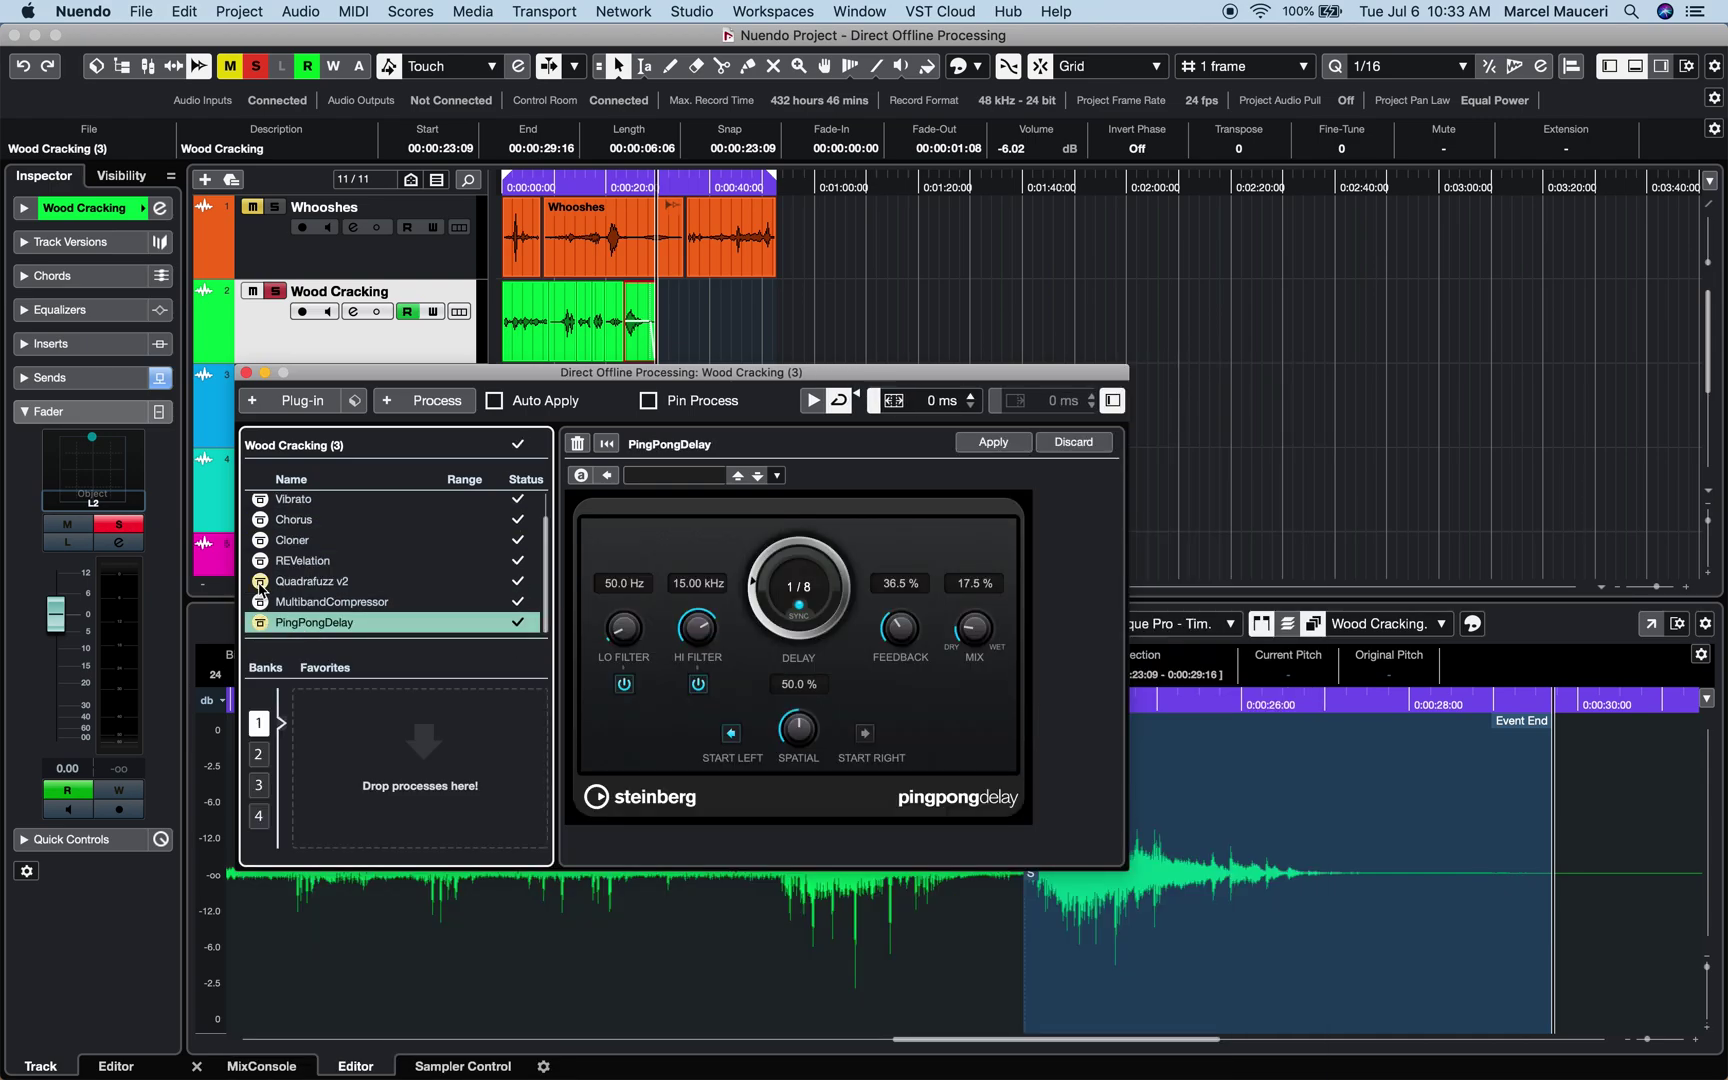
click(264, 540)
click(907, 405)
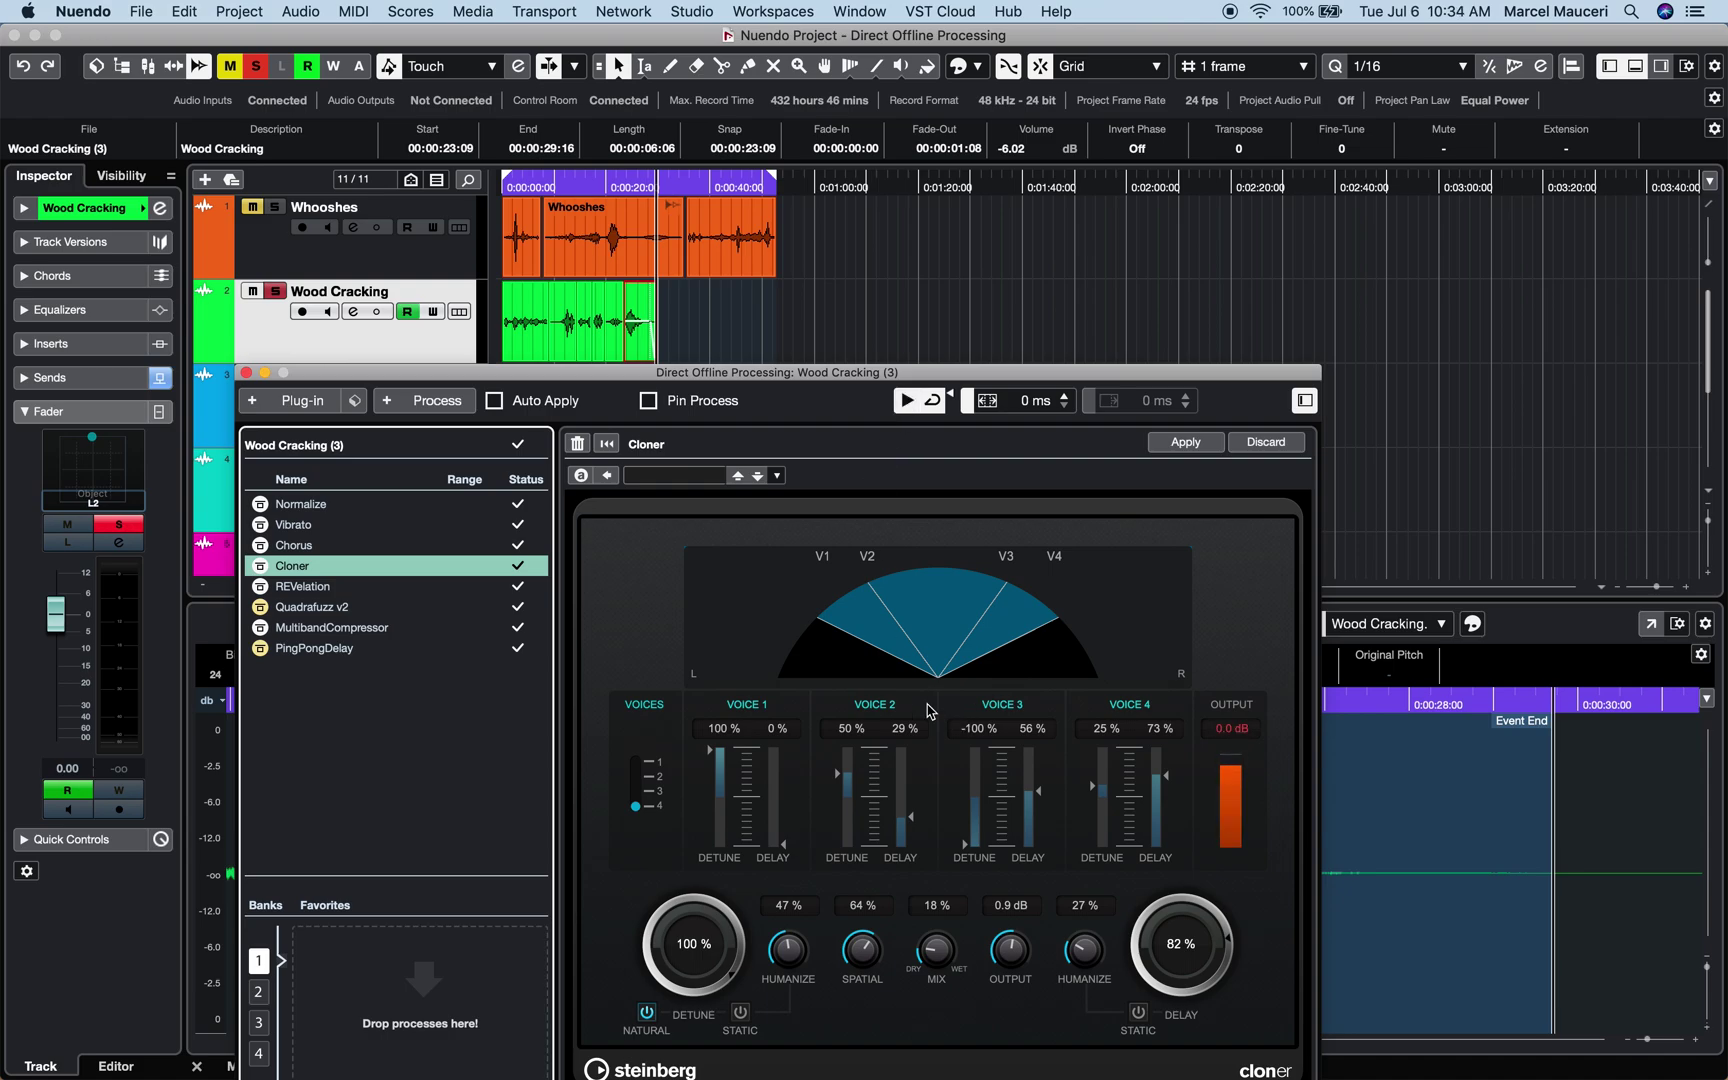
click(677, 950)
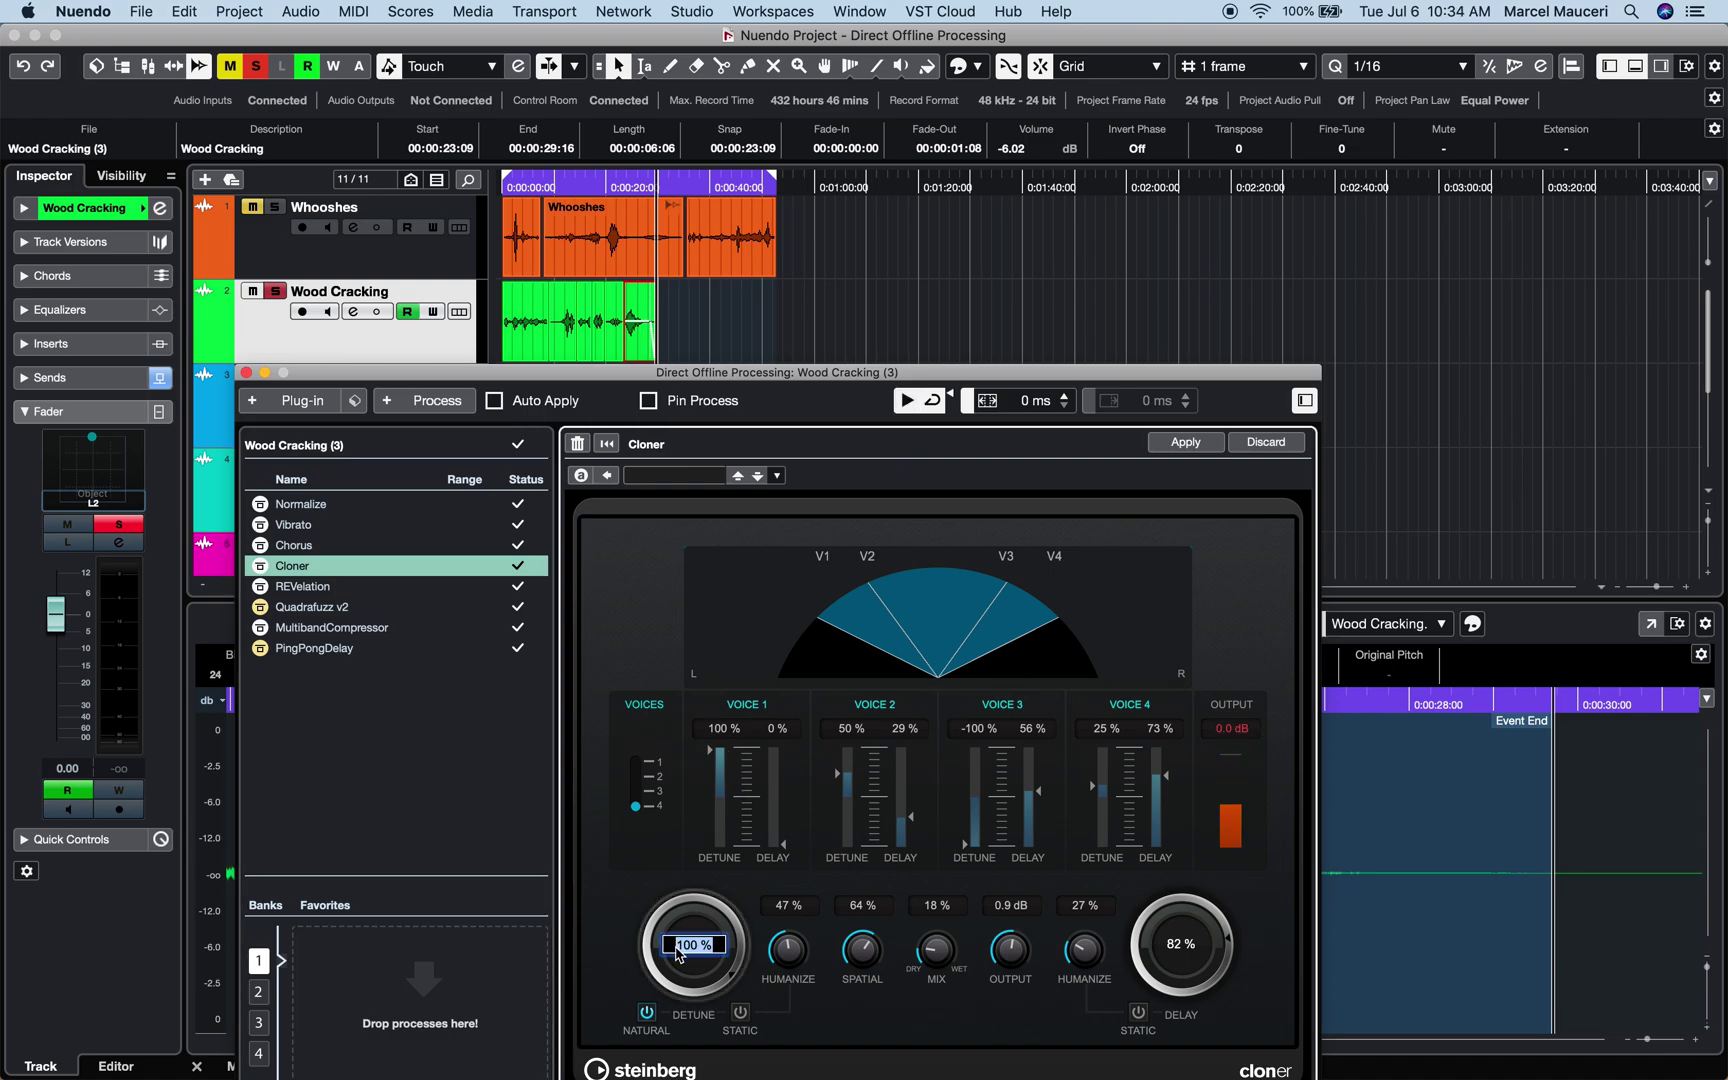
drag(878, 942, 884, 1070)
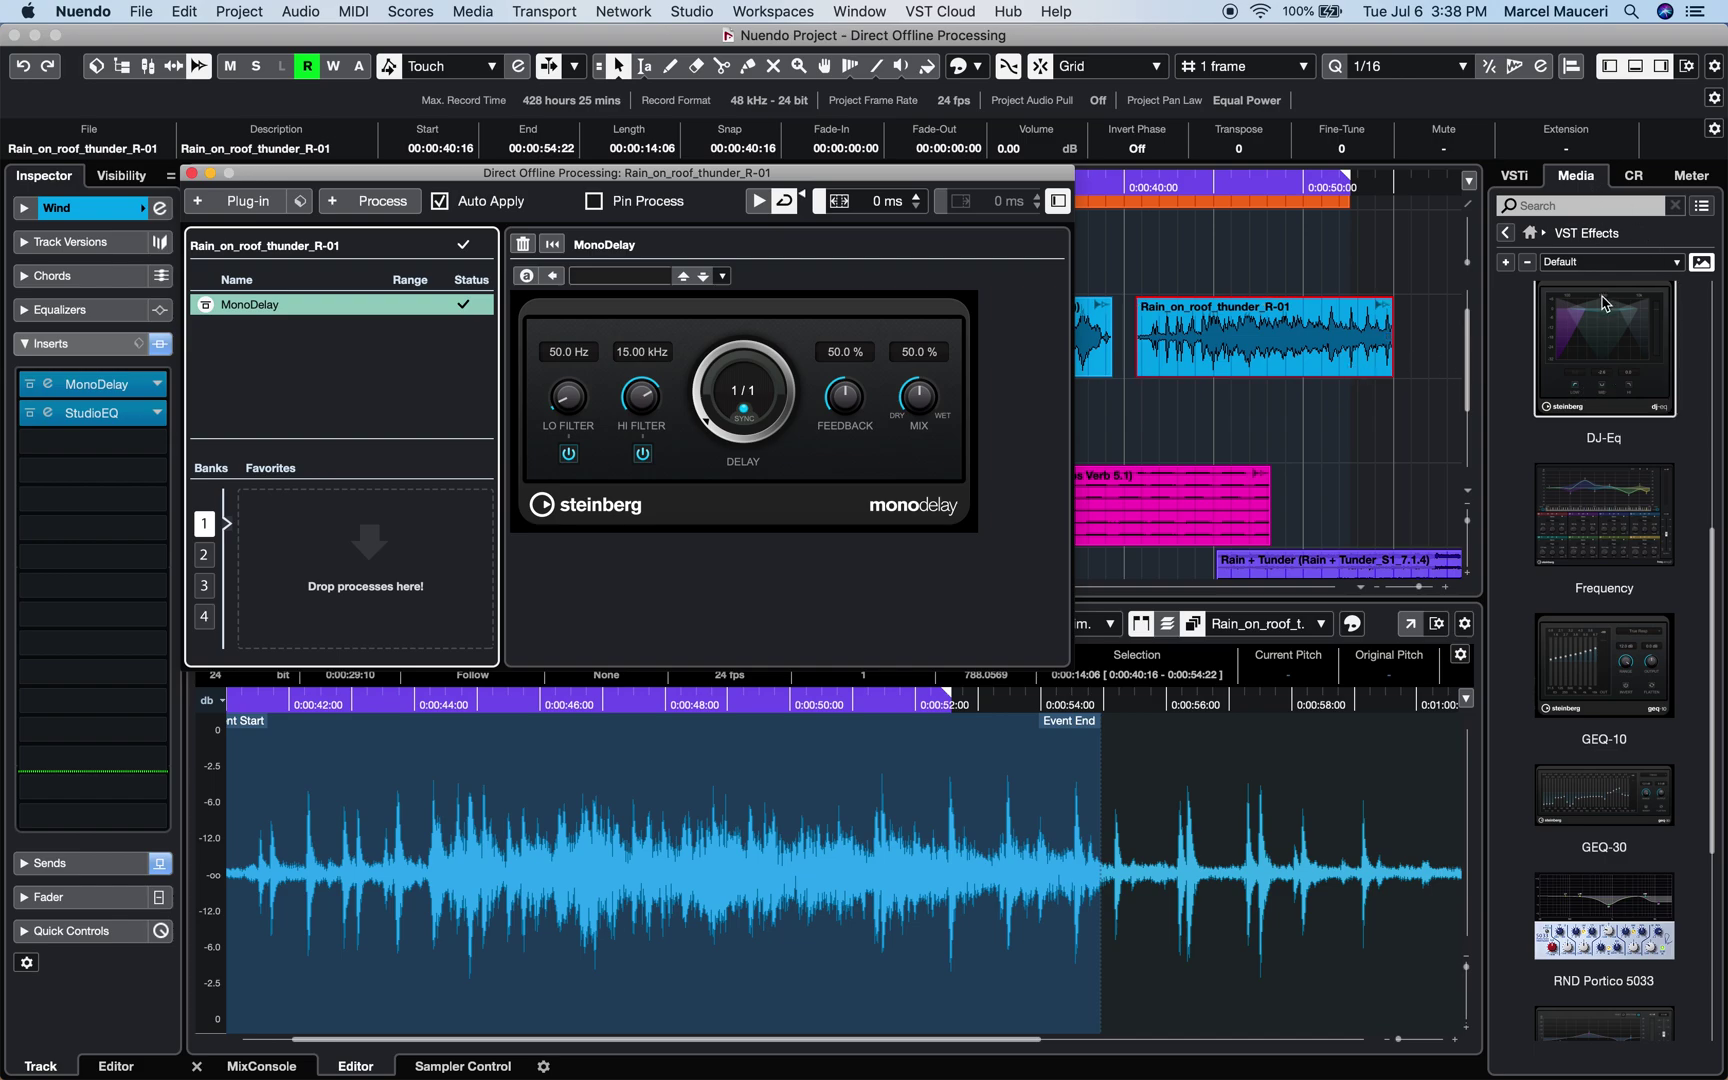
- Add DJ-Eq from the Media browser and the track's StudioEQ insert from the MixConsole to the chain
drag(1604, 323, 465, 325)
key(F3)
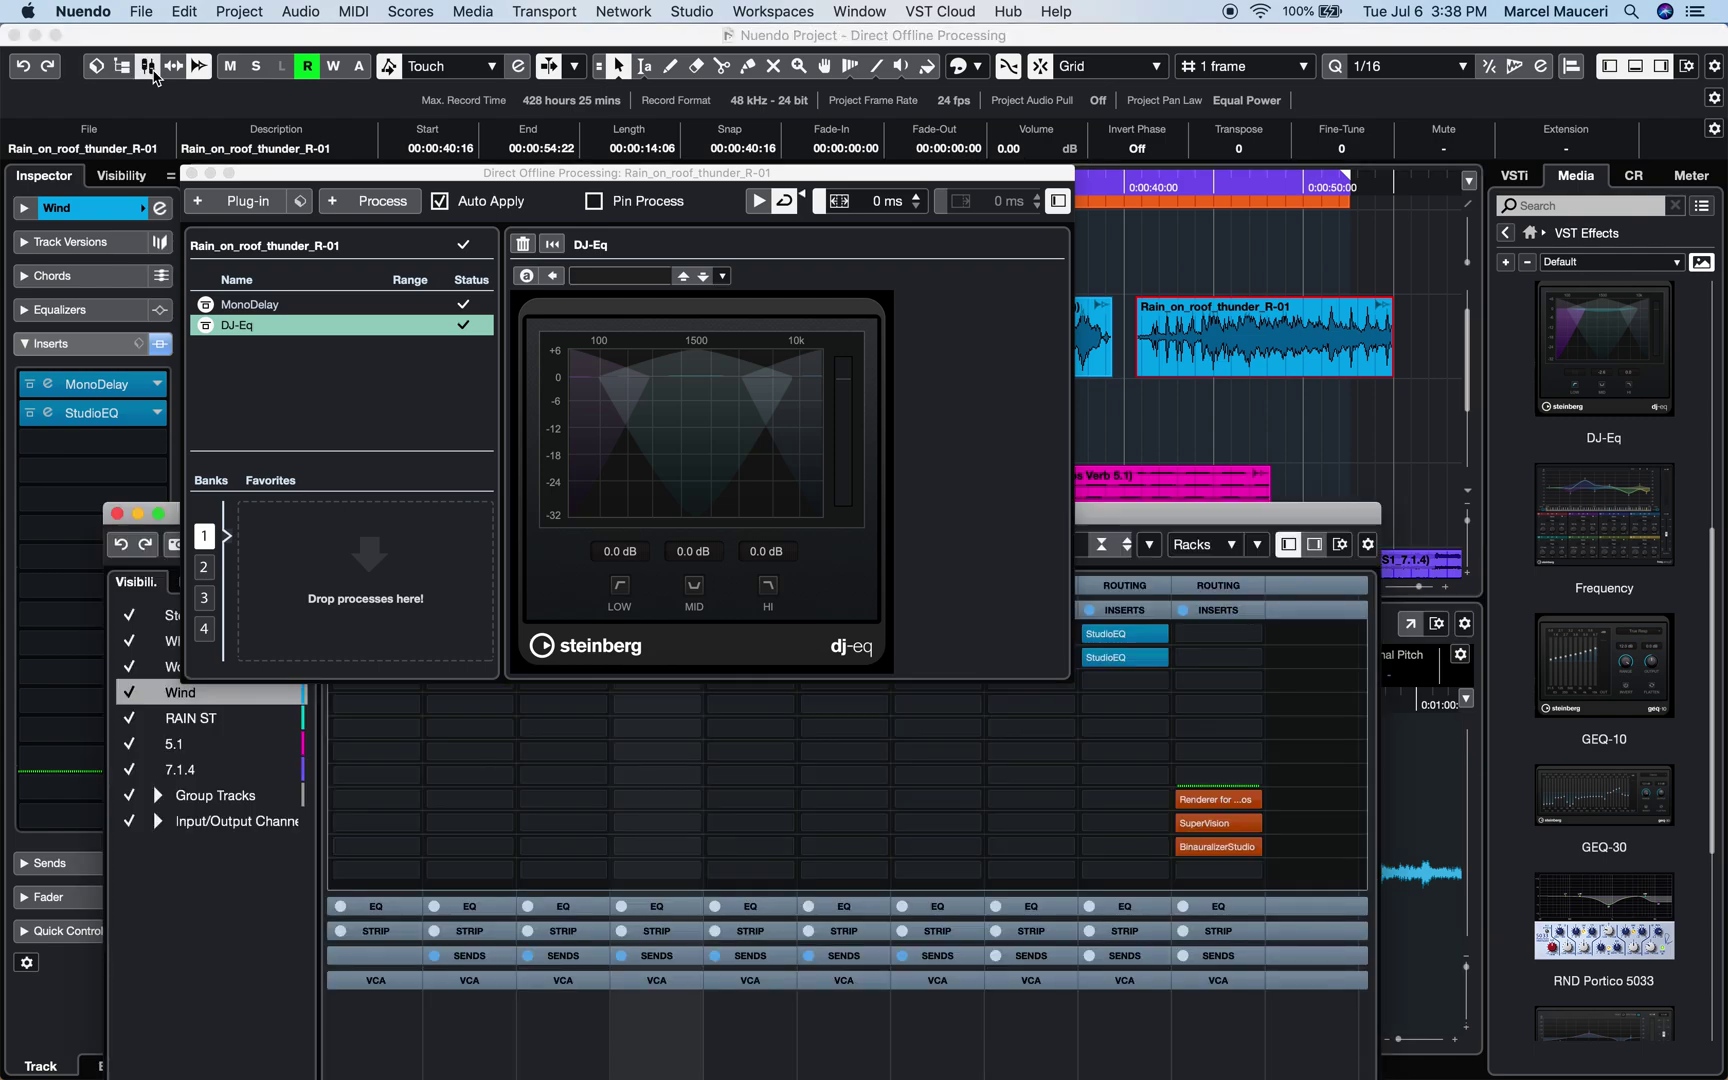
drag(1148, 652, 336, 380)
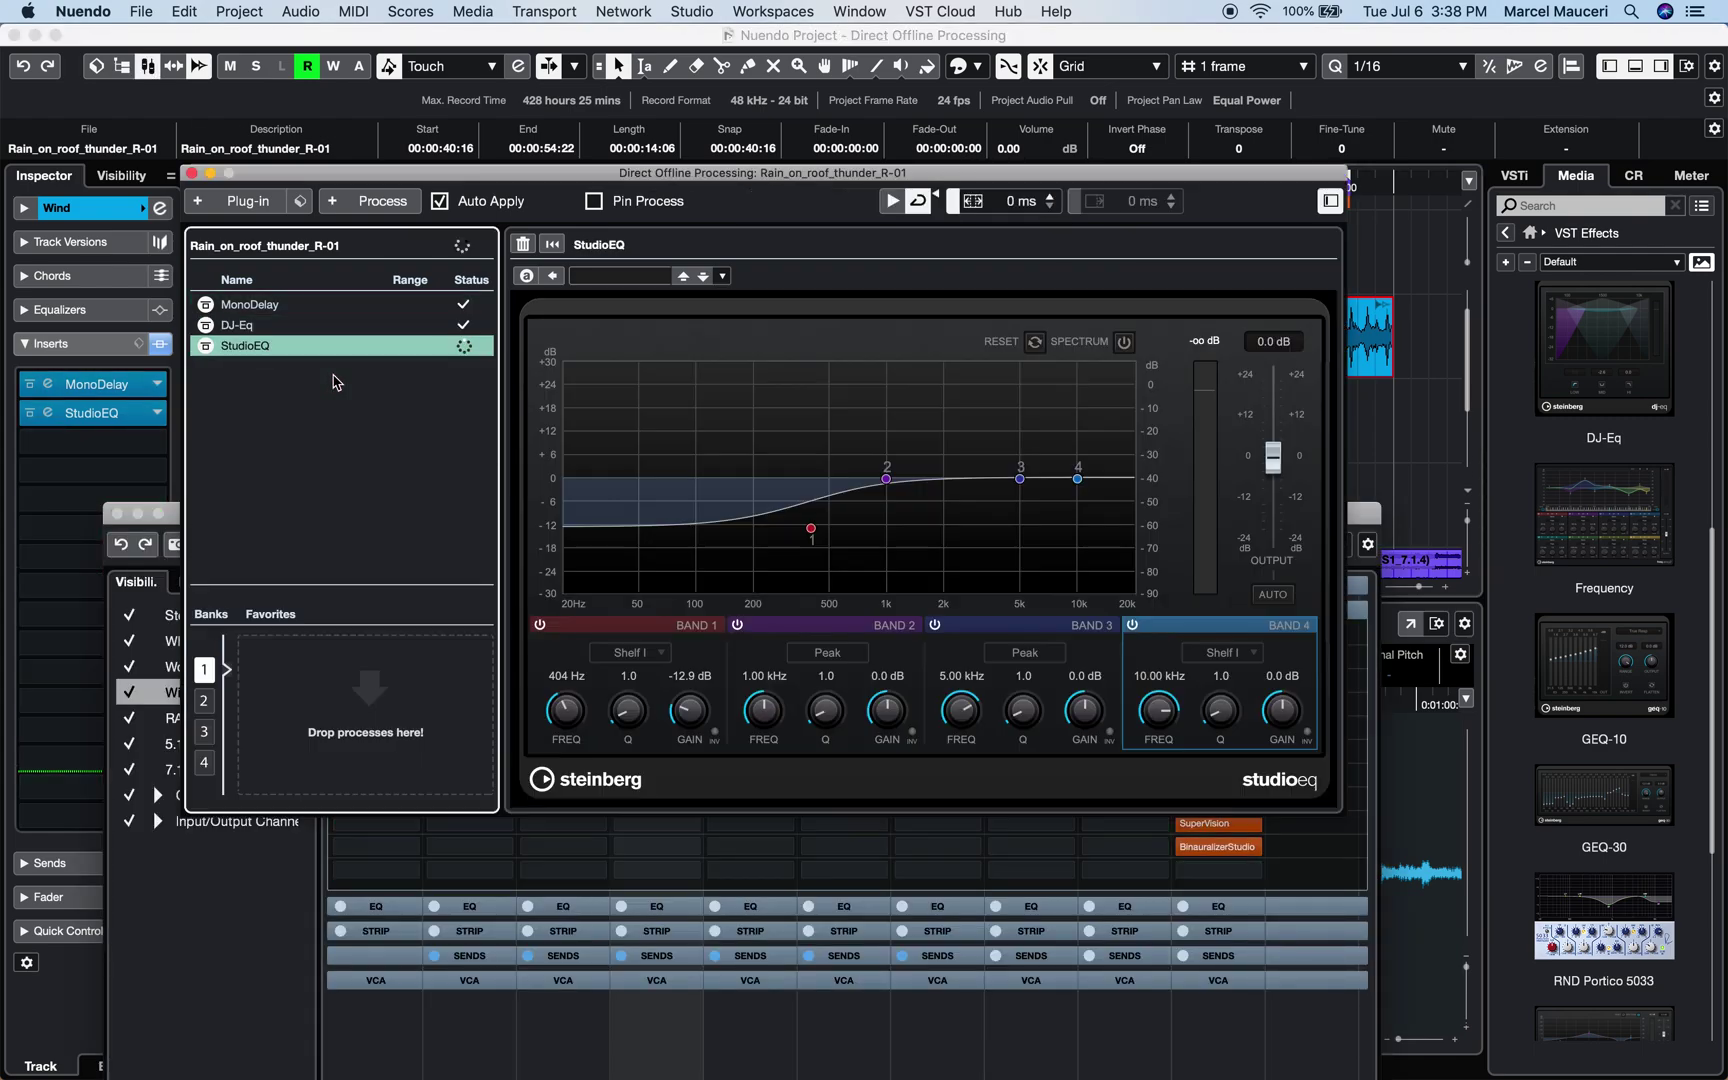
- Paste a duplicate StudioEQ, then delete both StudioEQ copies, leaving MonoDelay and DJ-Eq
right_click(265, 348)
click(301, 474)
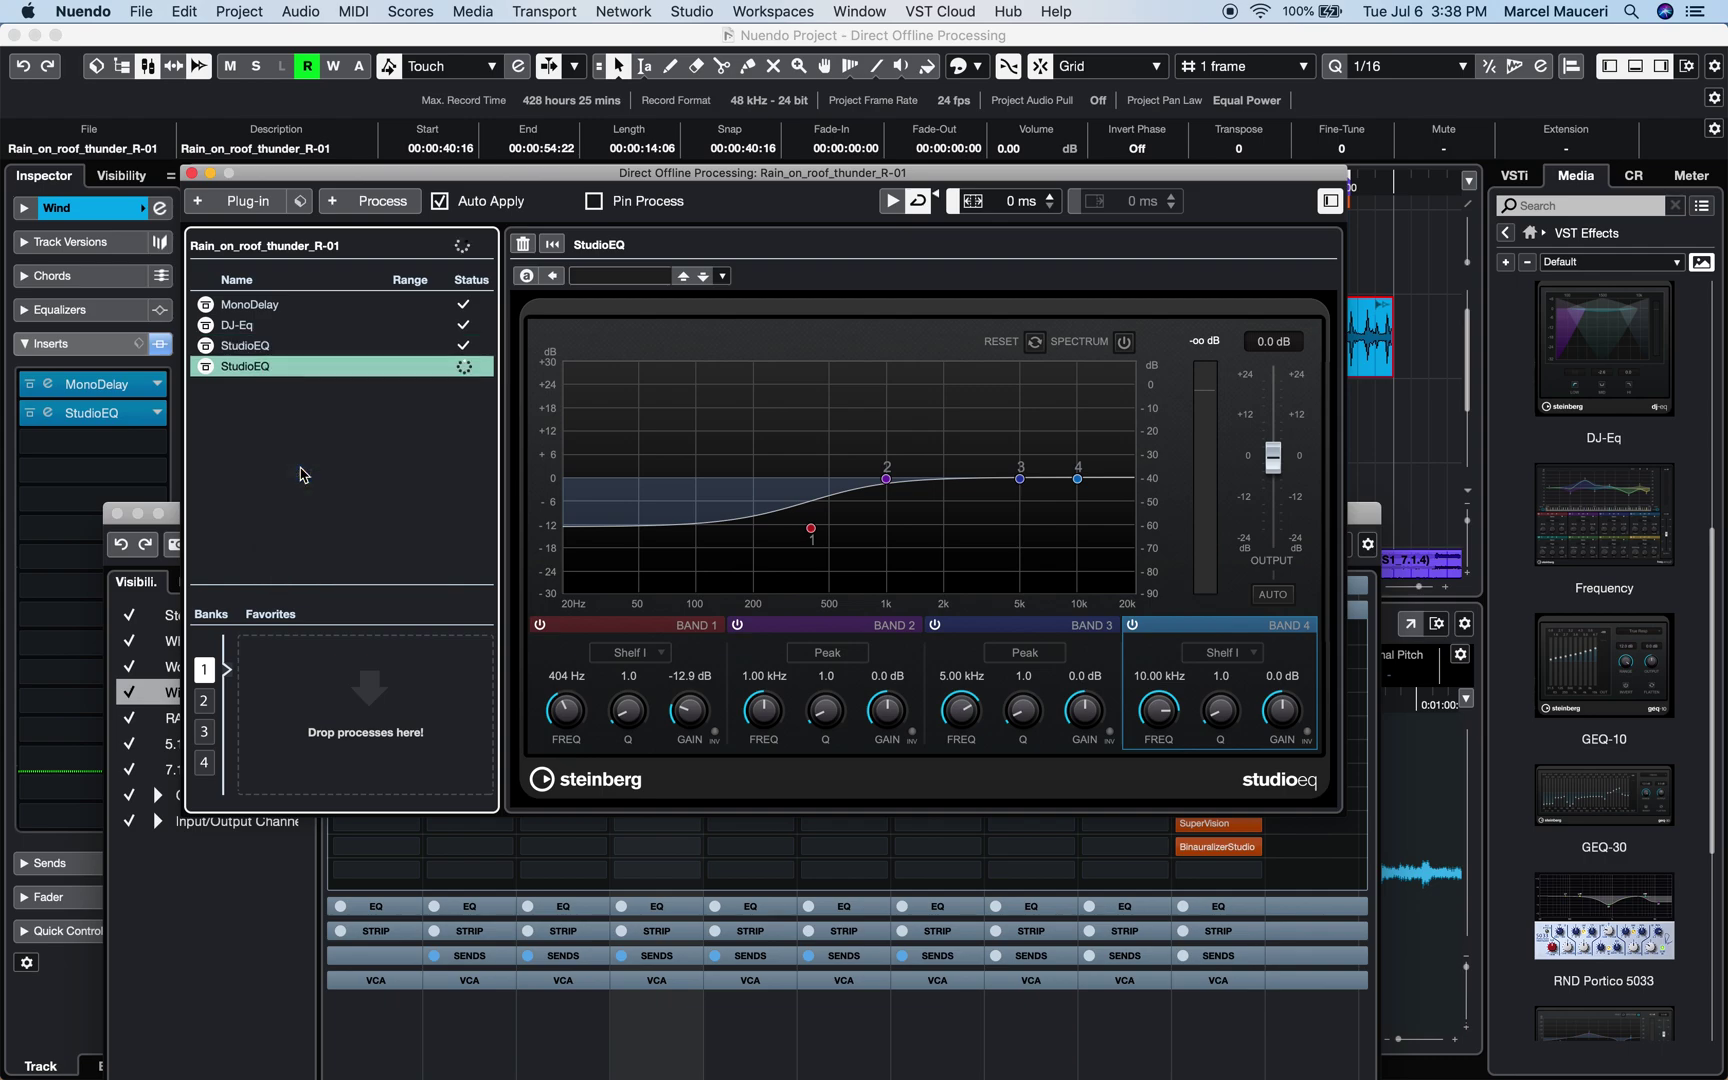
right_click(262, 366)
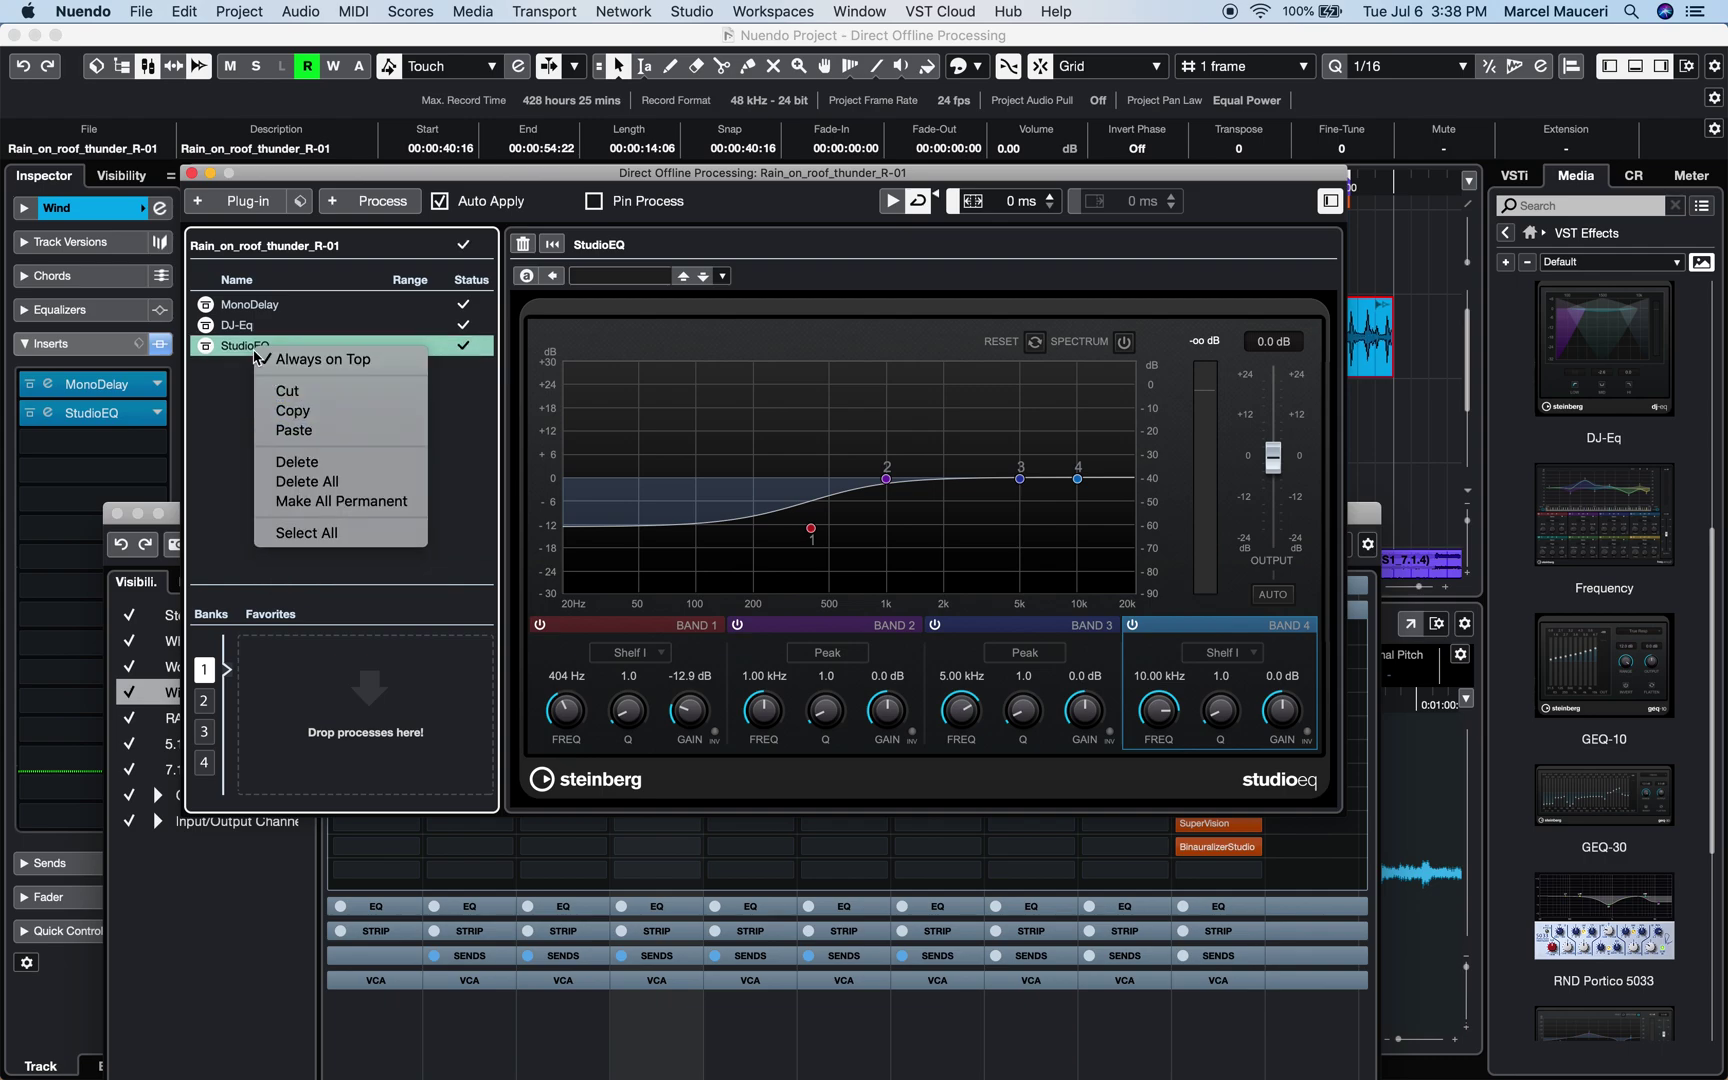
click(290, 462)
key(Delete)
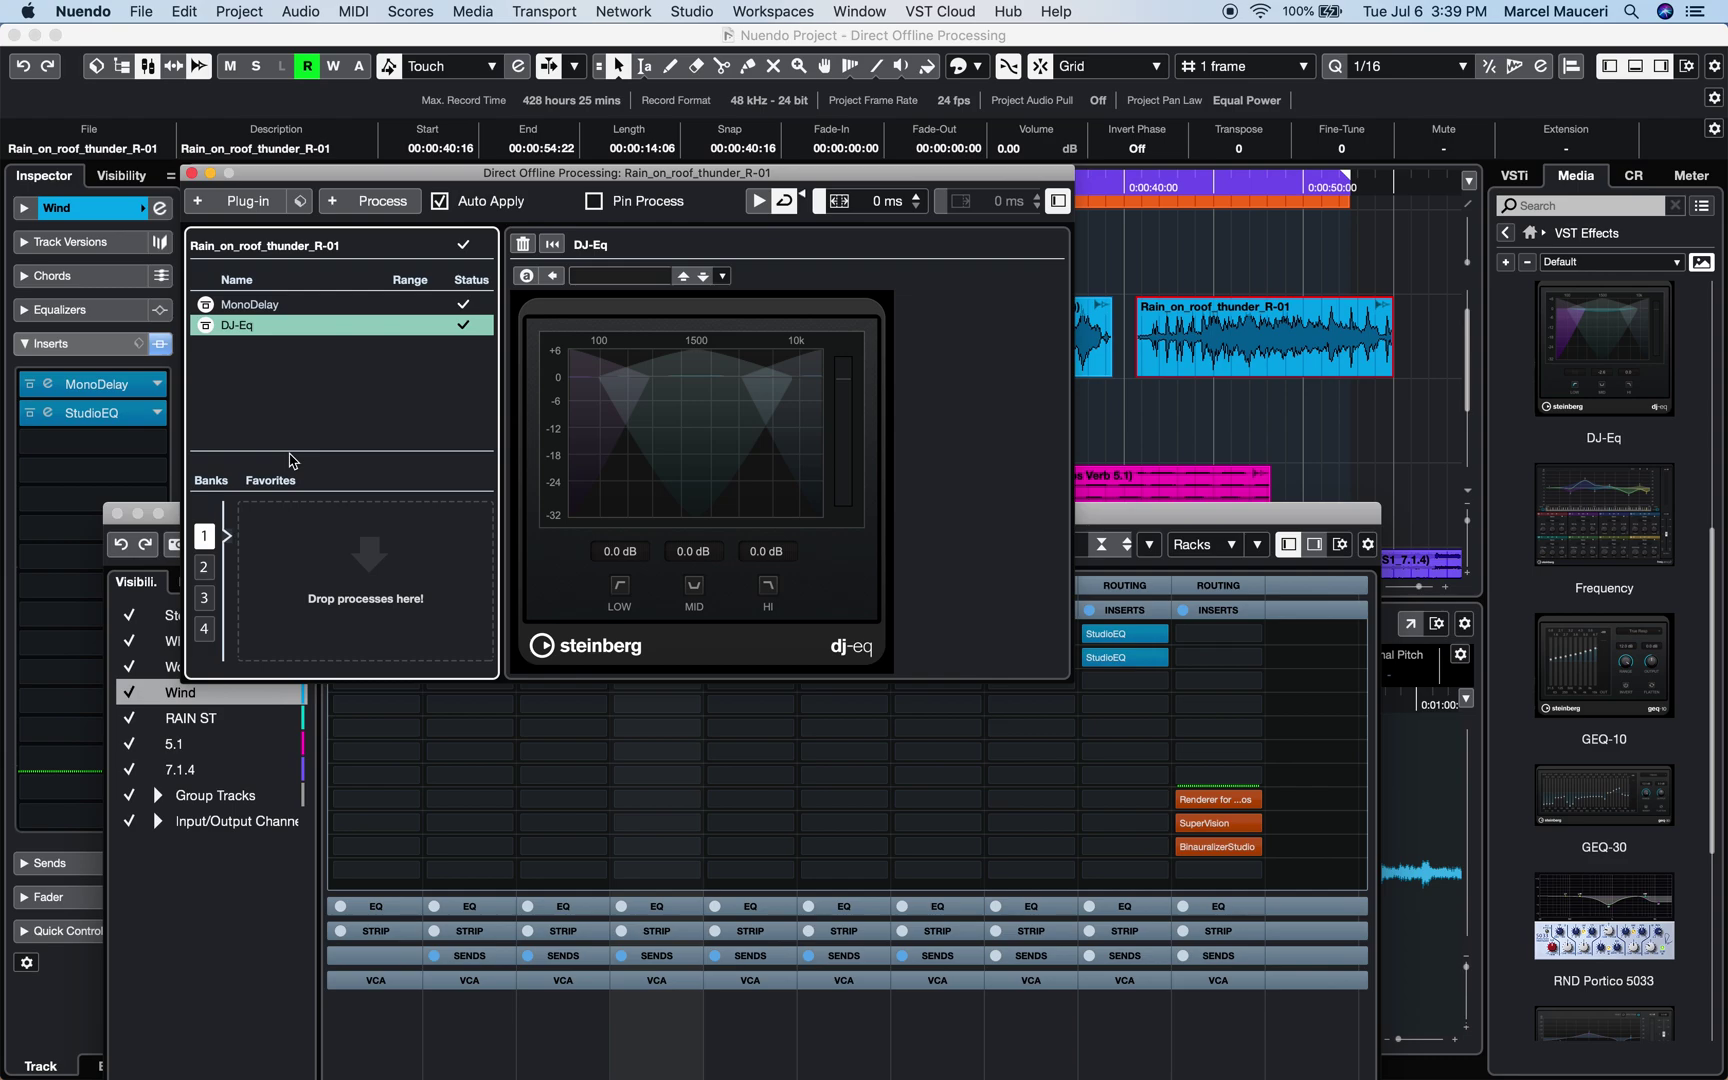
- Start Make All Permanent on the processes, then cancel to keep them editable
right_click(281, 395)
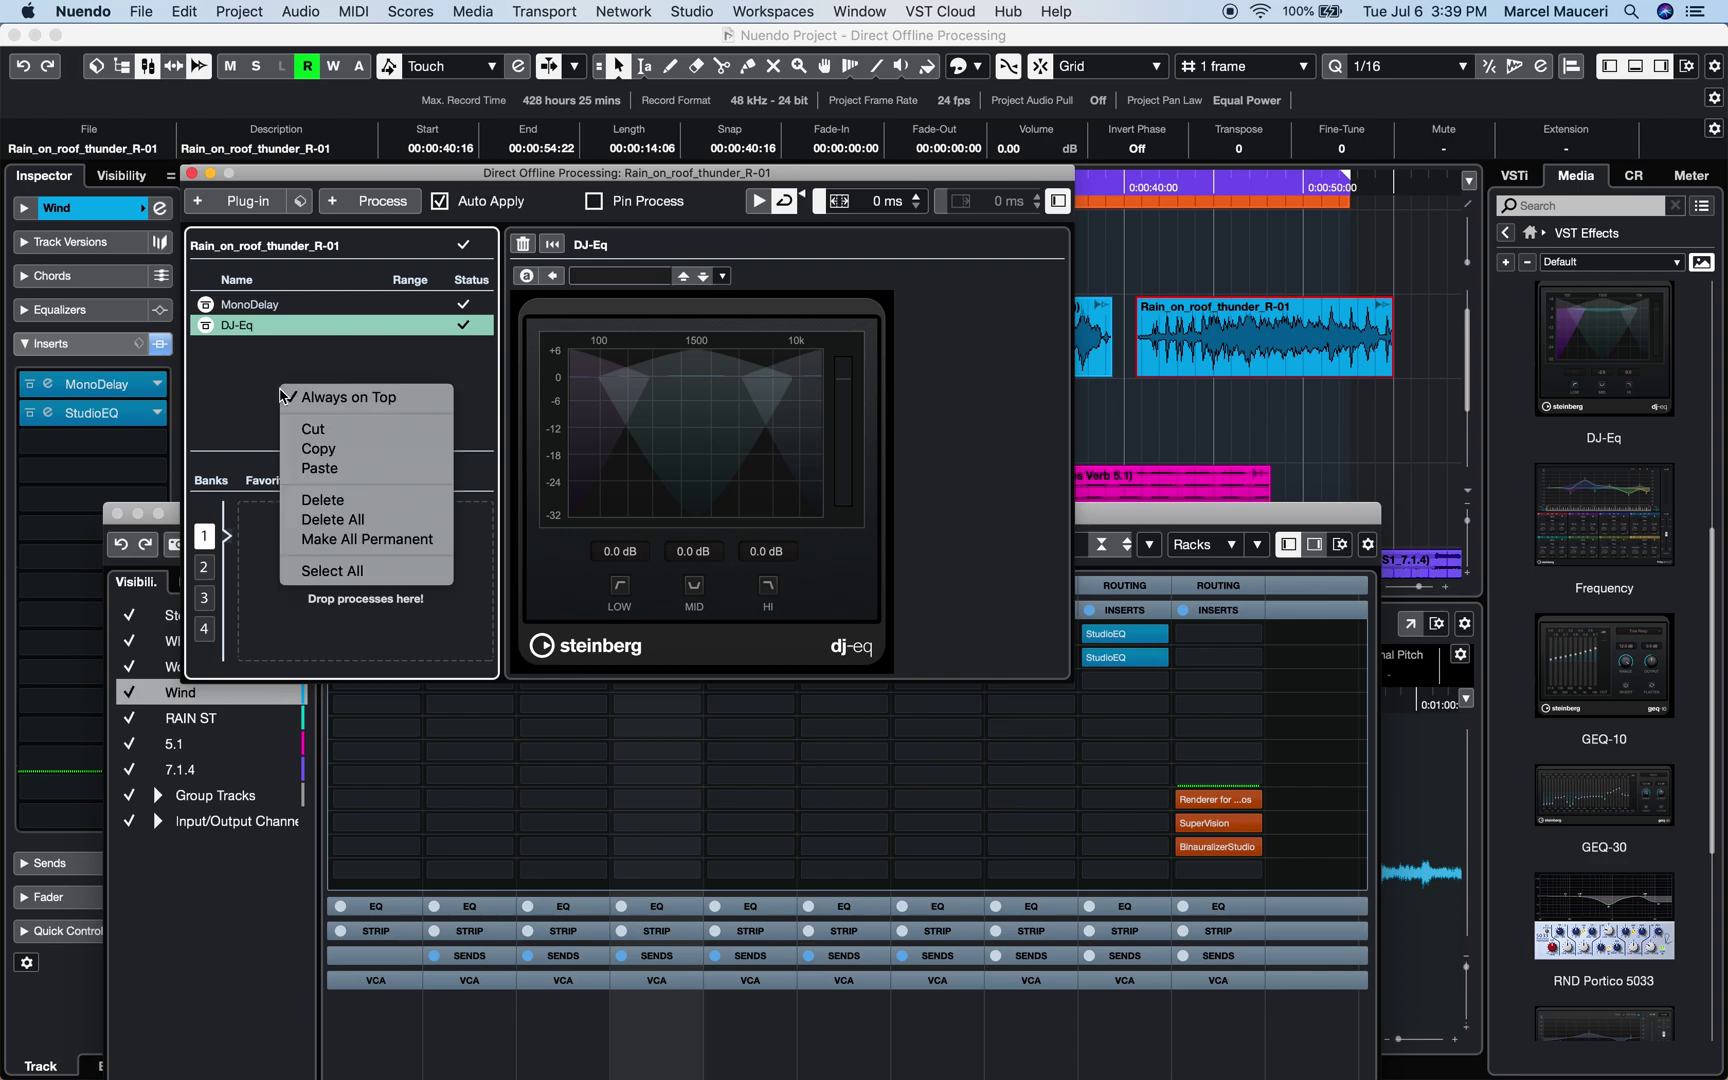
click(333, 539)
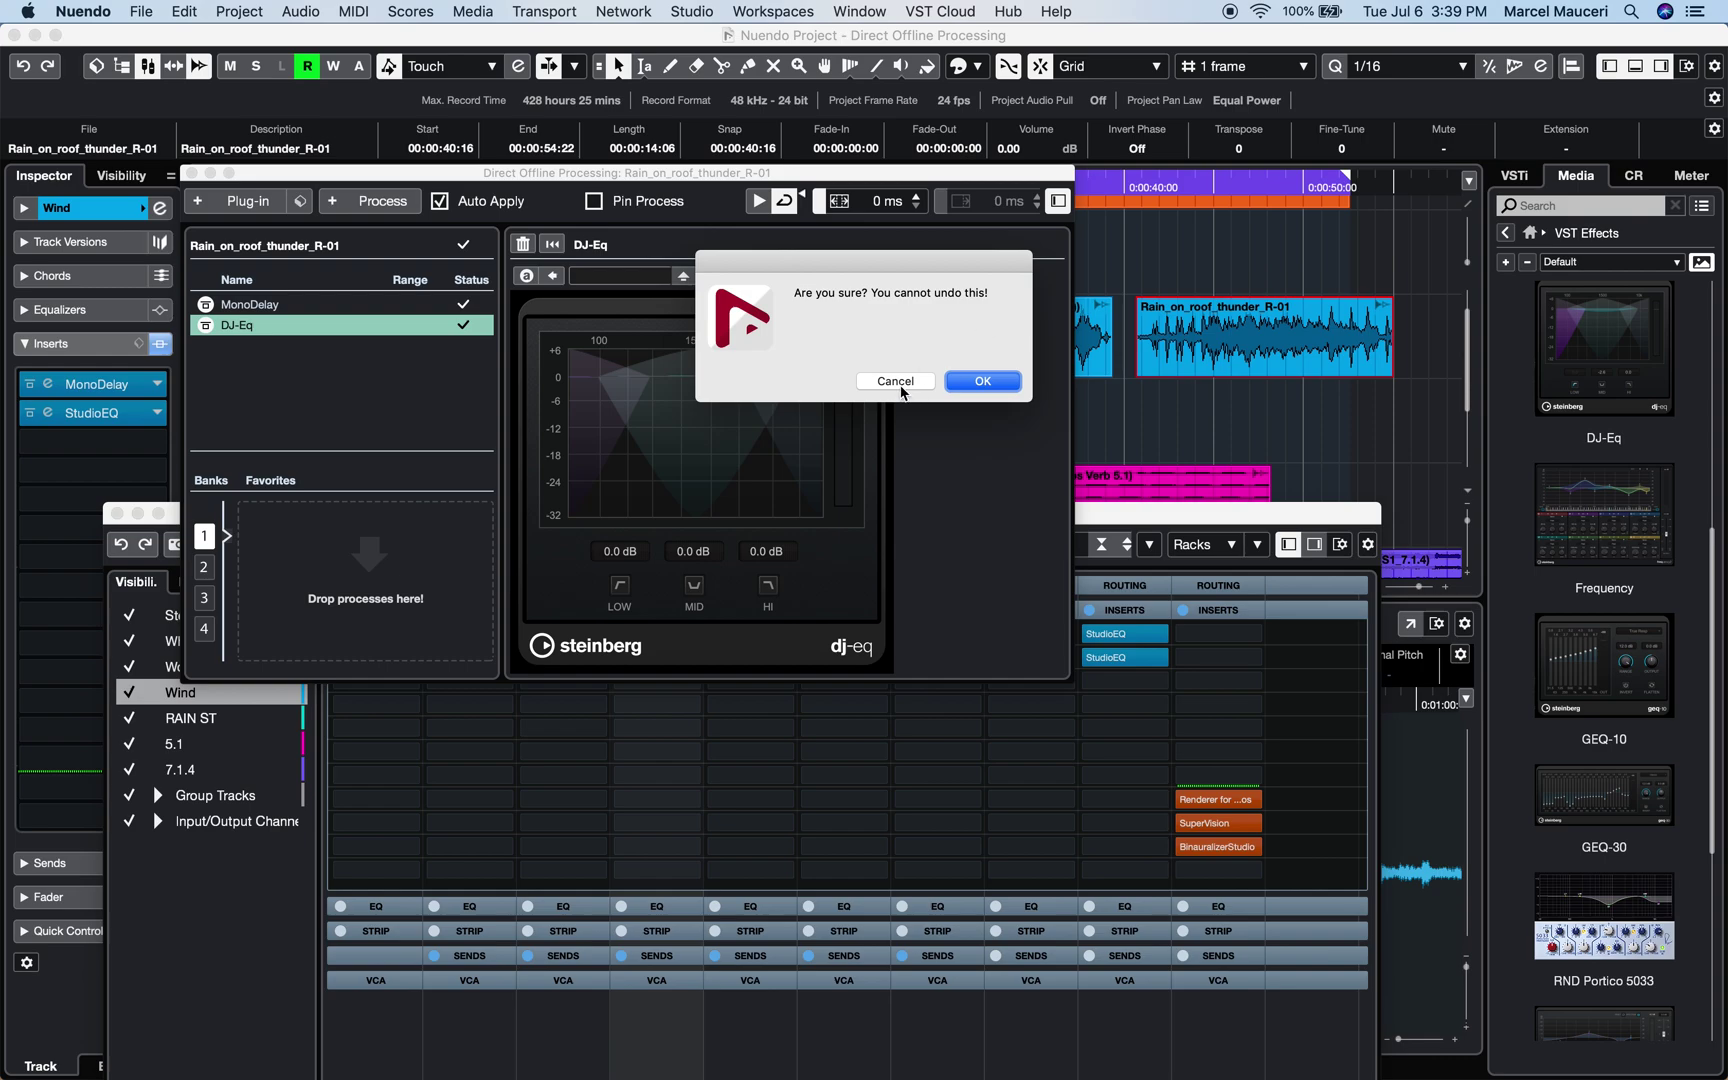
click(898, 383)
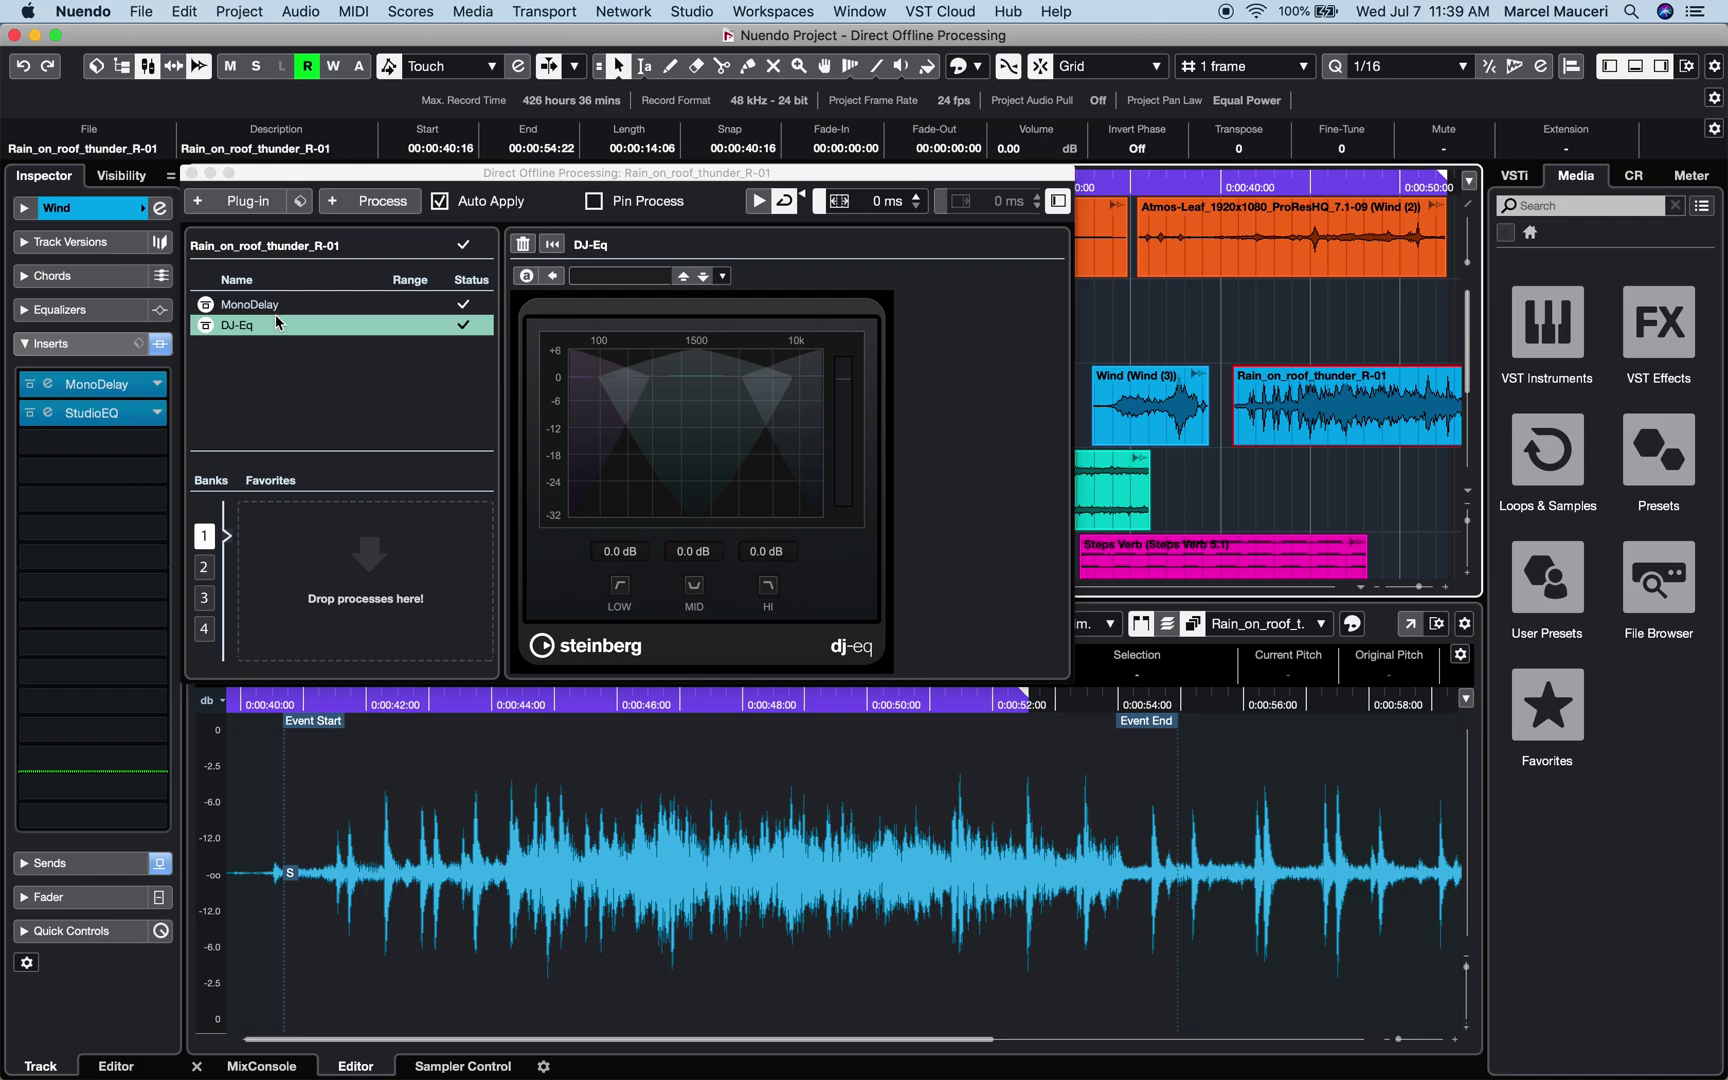
- Drag the selected MonoDelay and DJ-Eq into Favorites and name the favorite 'EQ+ Delay'
shift+click(274, 305)
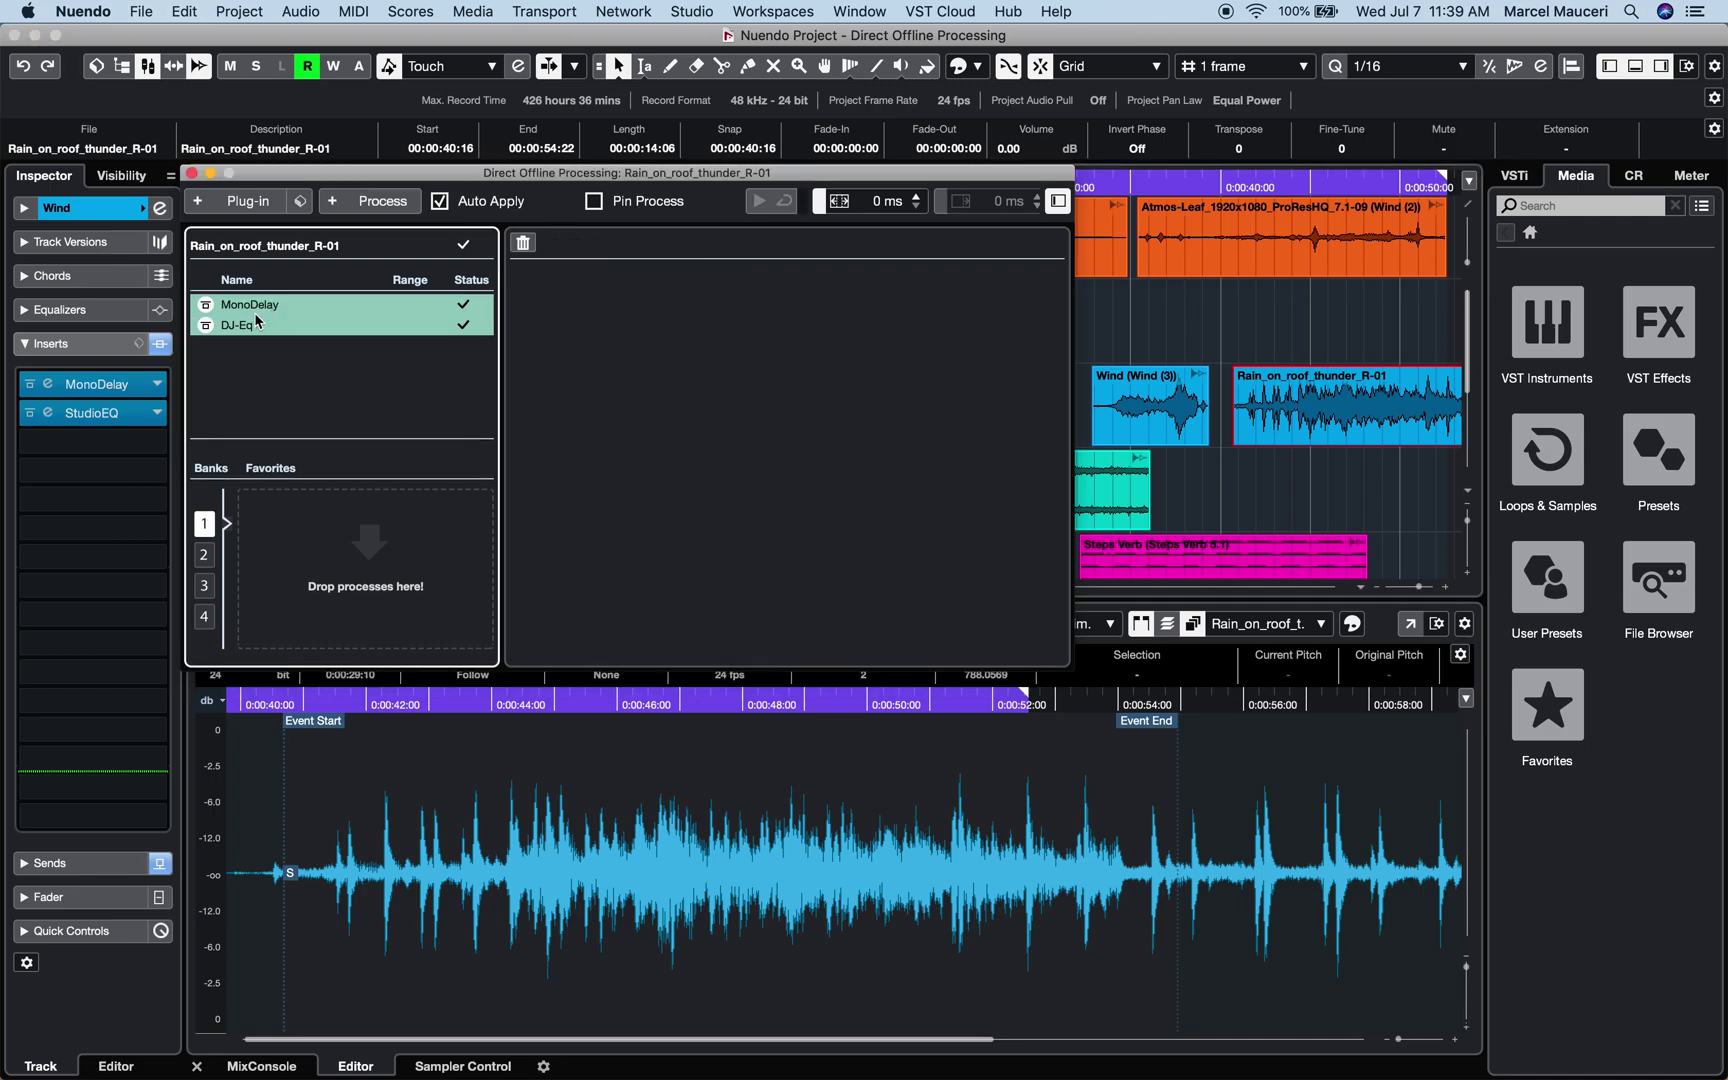
drag(256, 315, 316, 540)
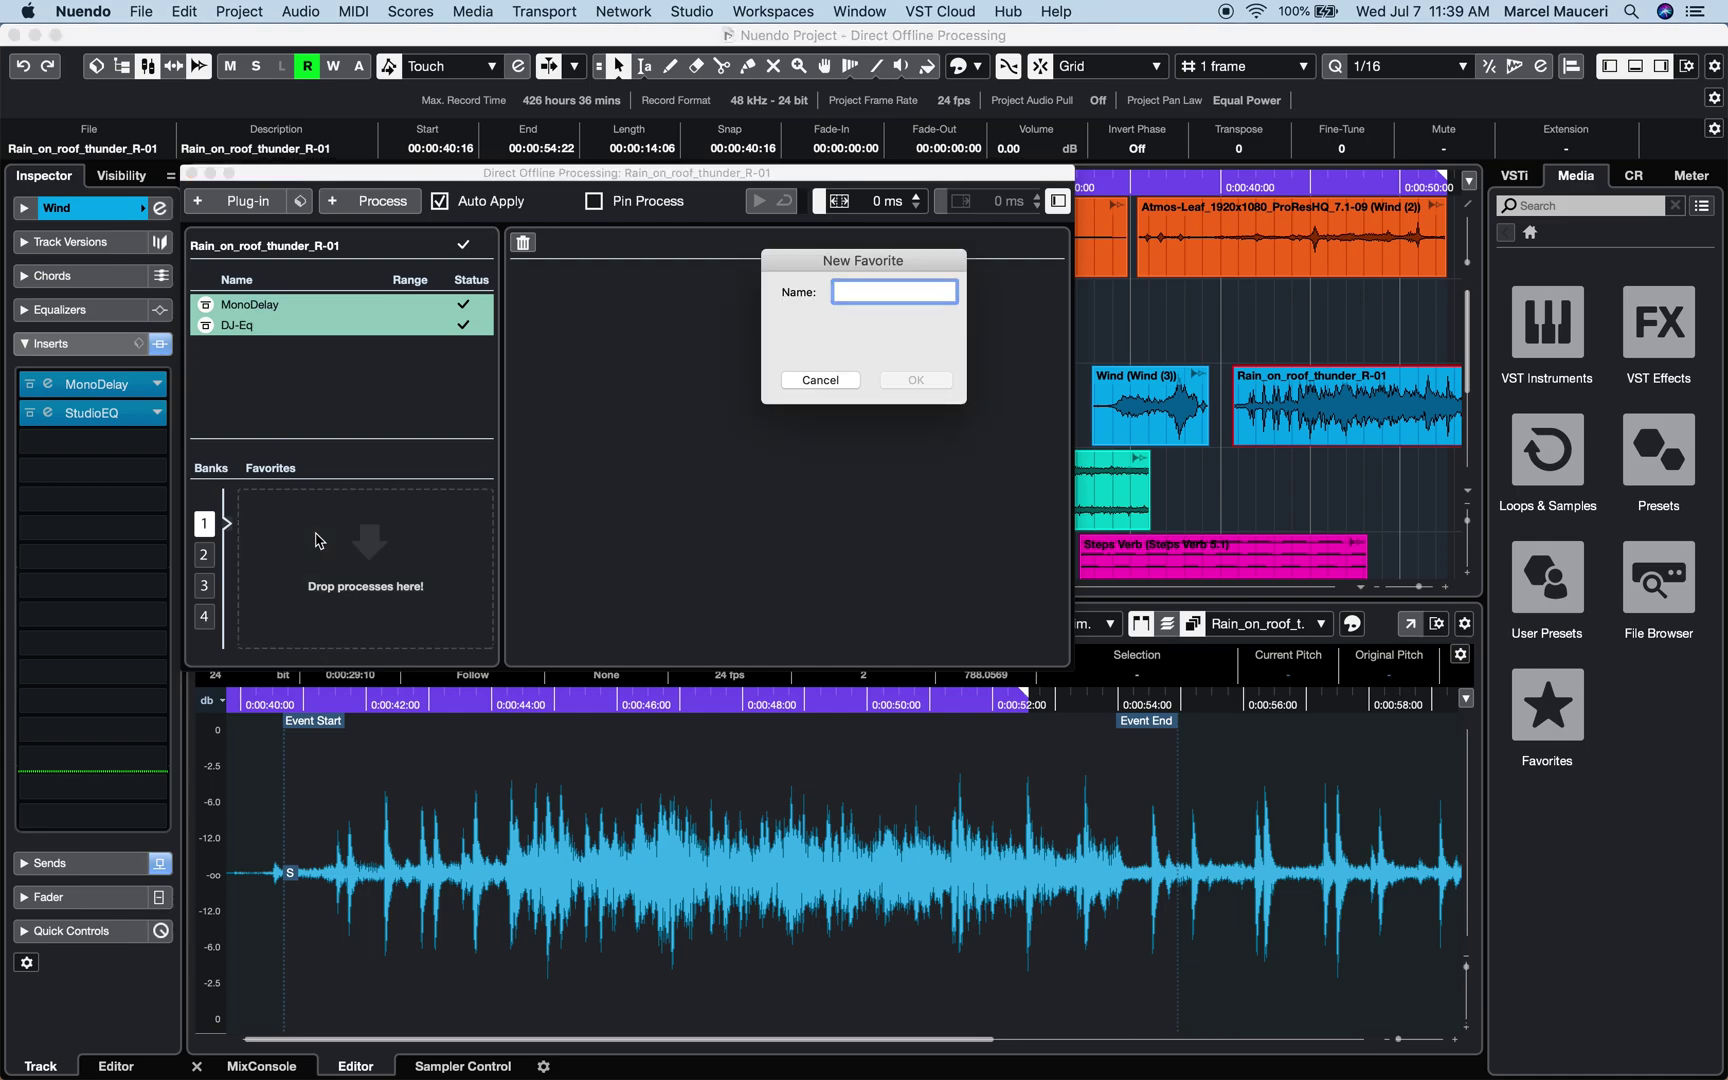
text(EQ)
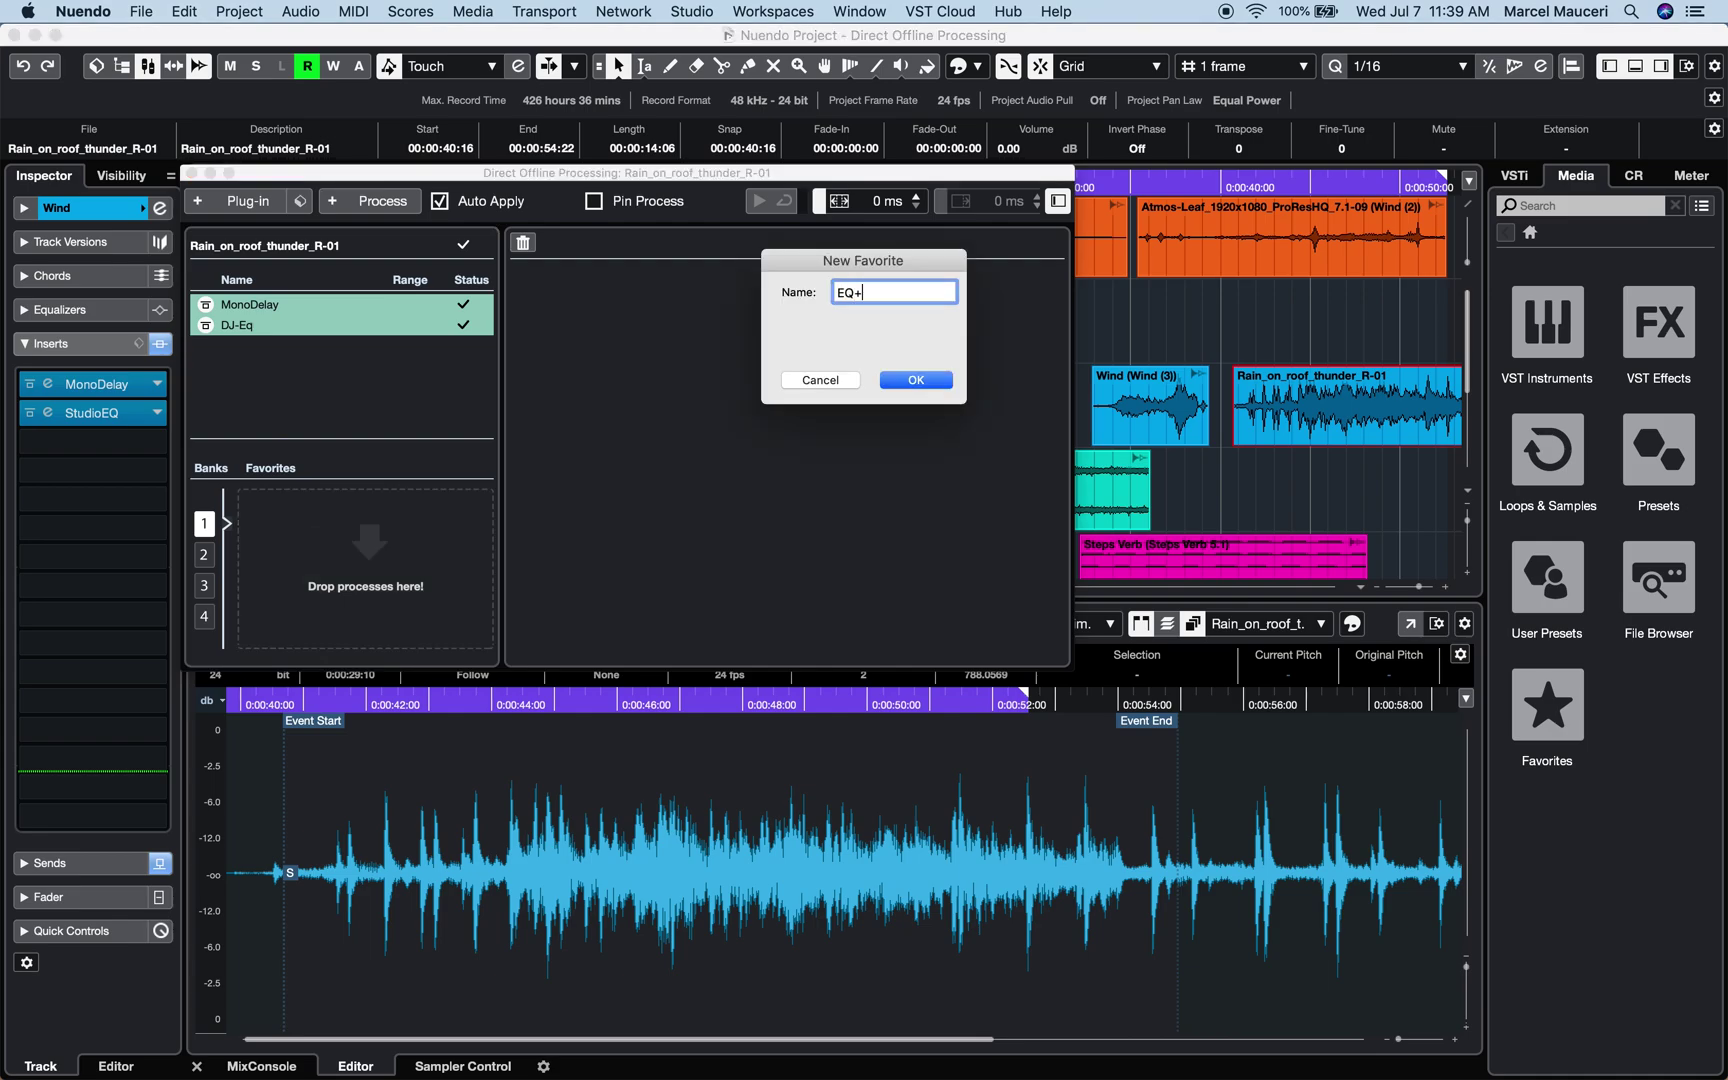
text(+ Delay)
key(Return)
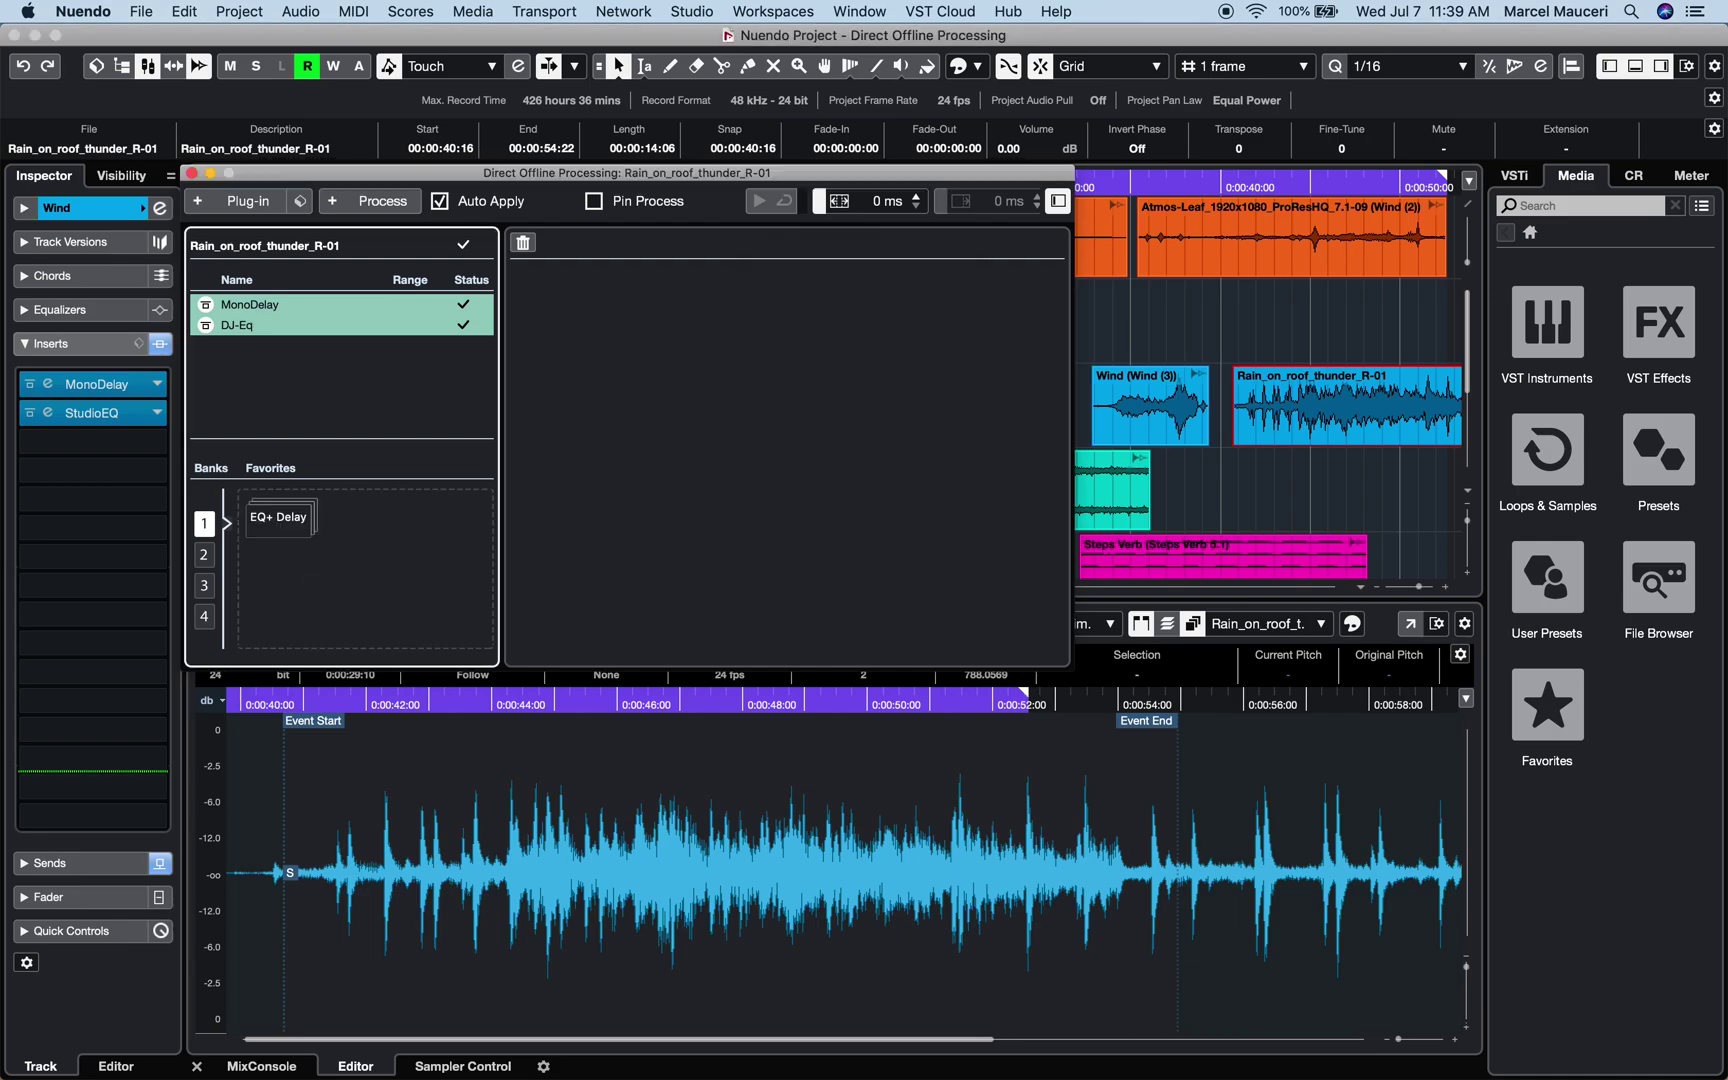
- Apply the EQ+ Delay favorite to Wind (3) and Wind (2), then delete the favorite
click(1156, 390)
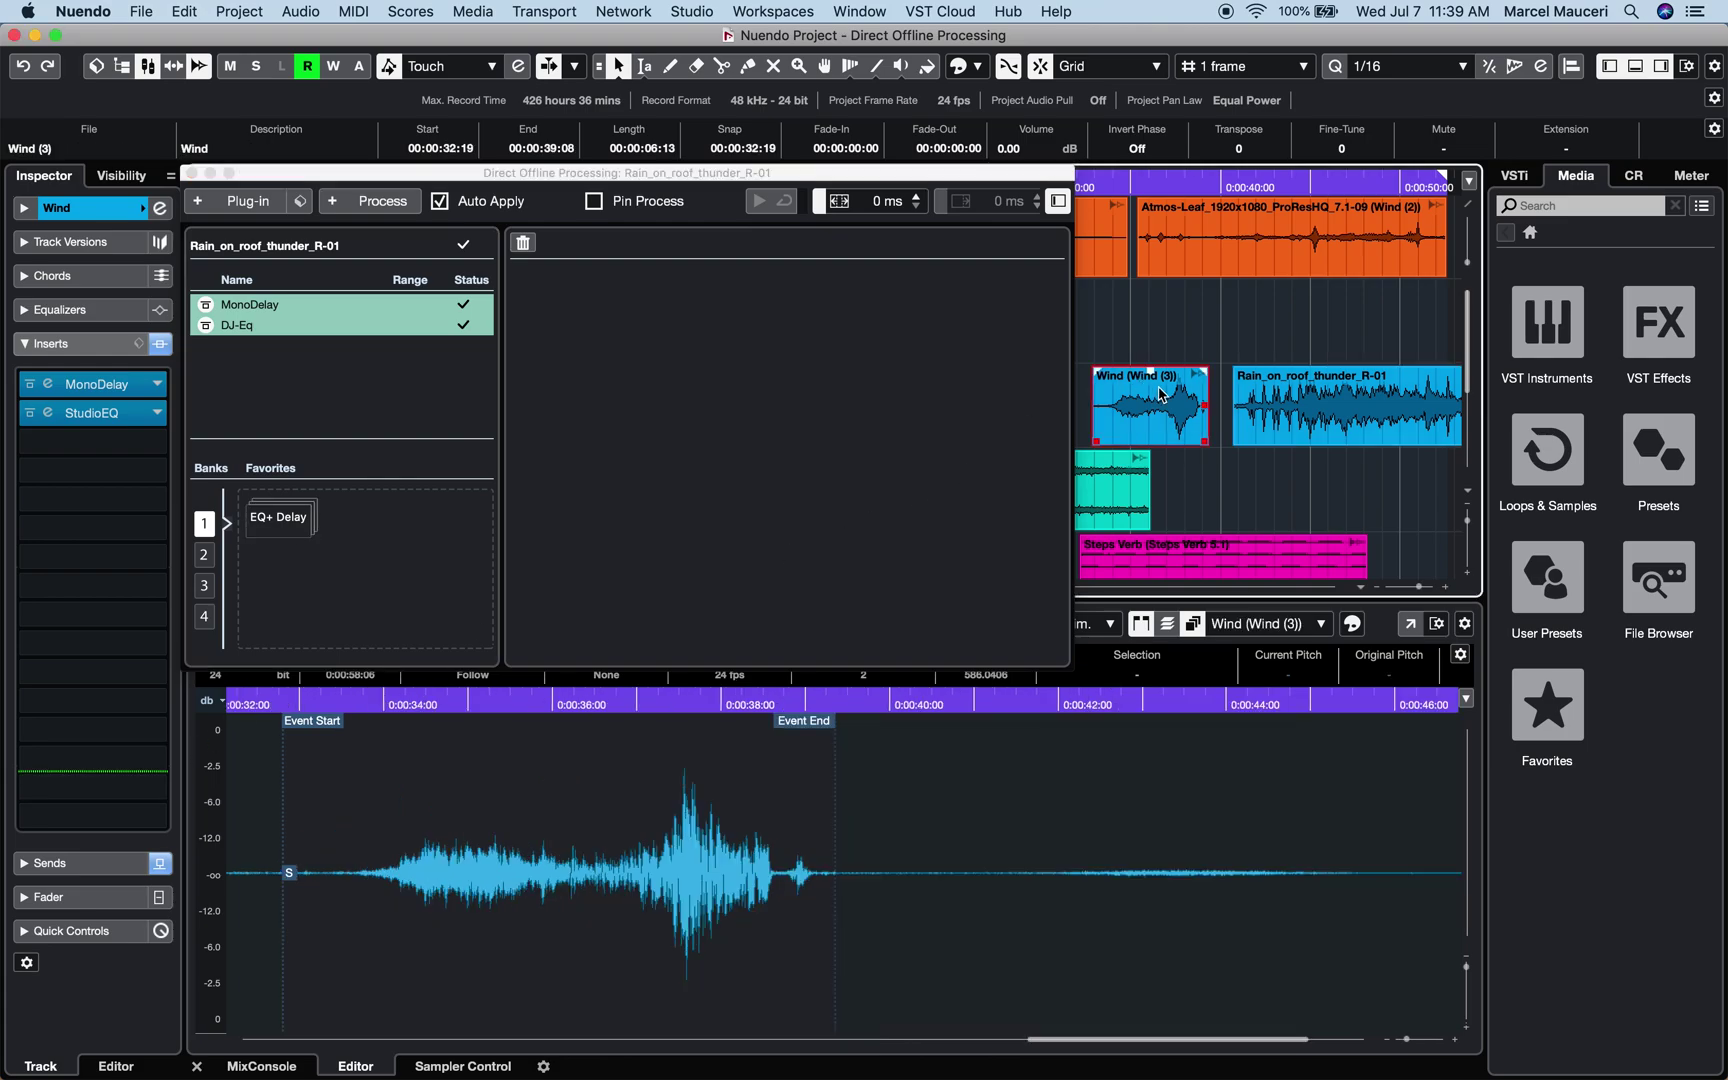
click(281, 527)
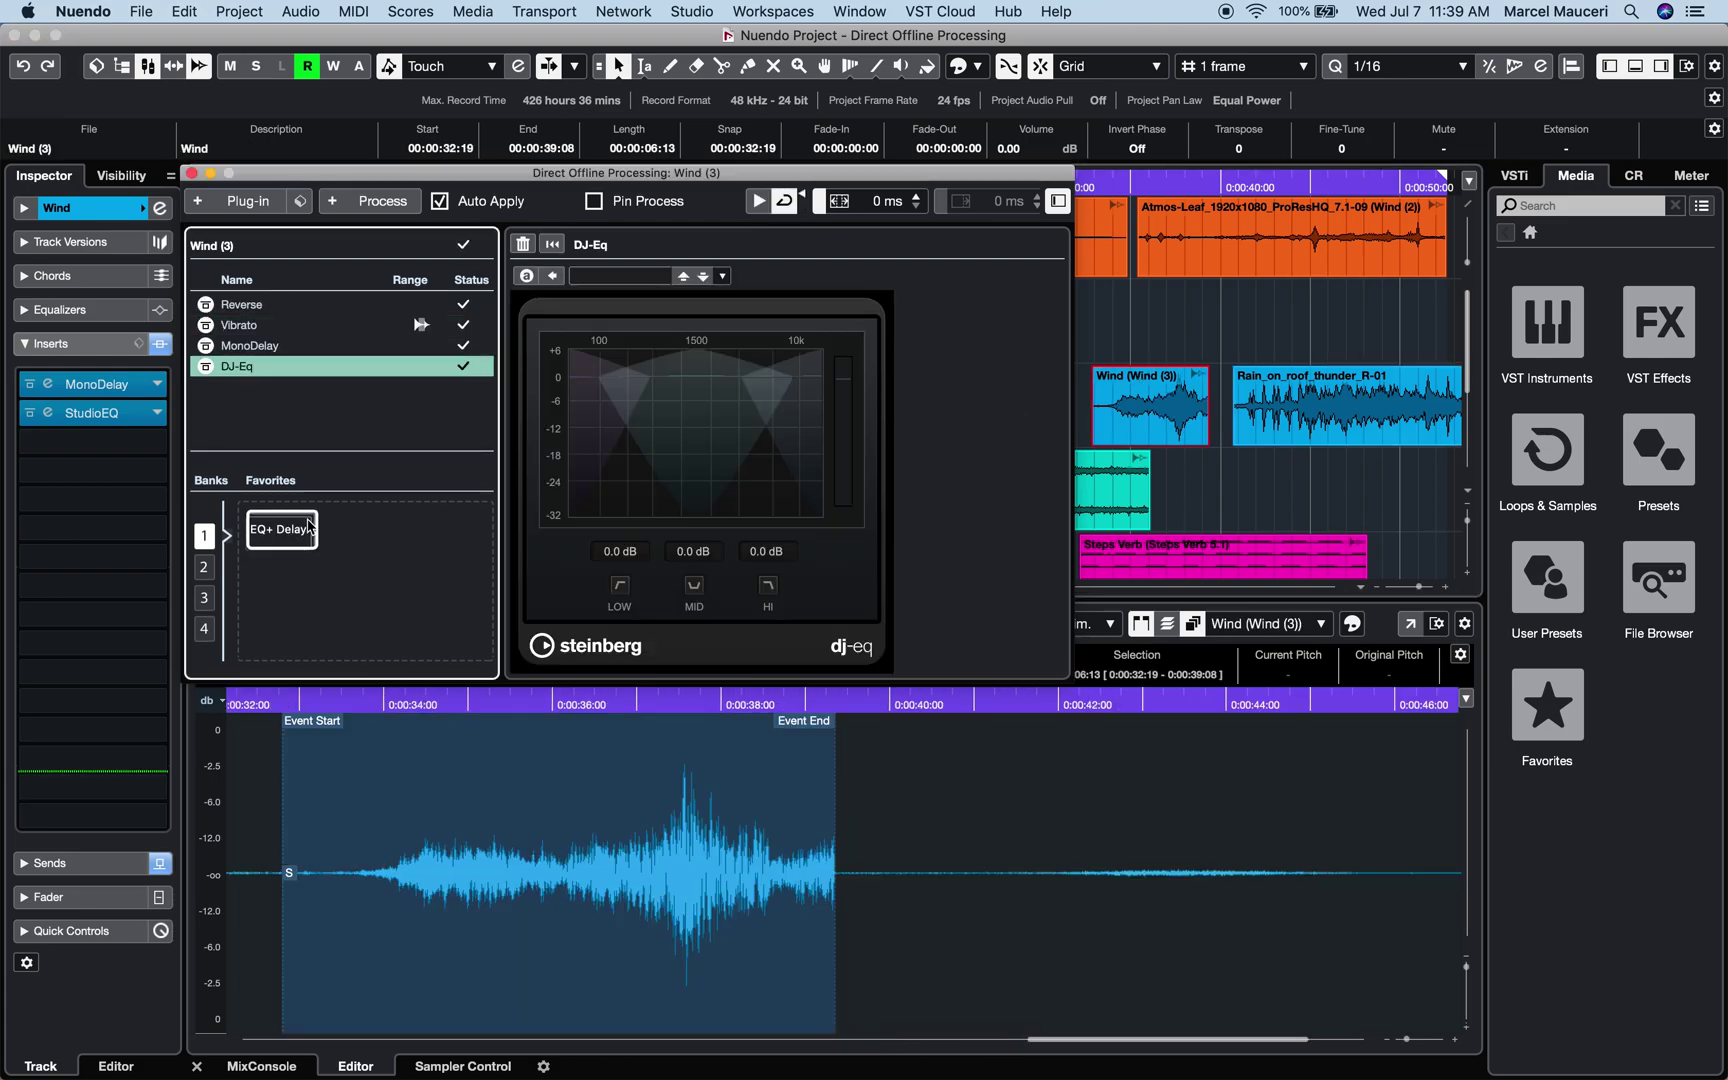
click(1176, 268)
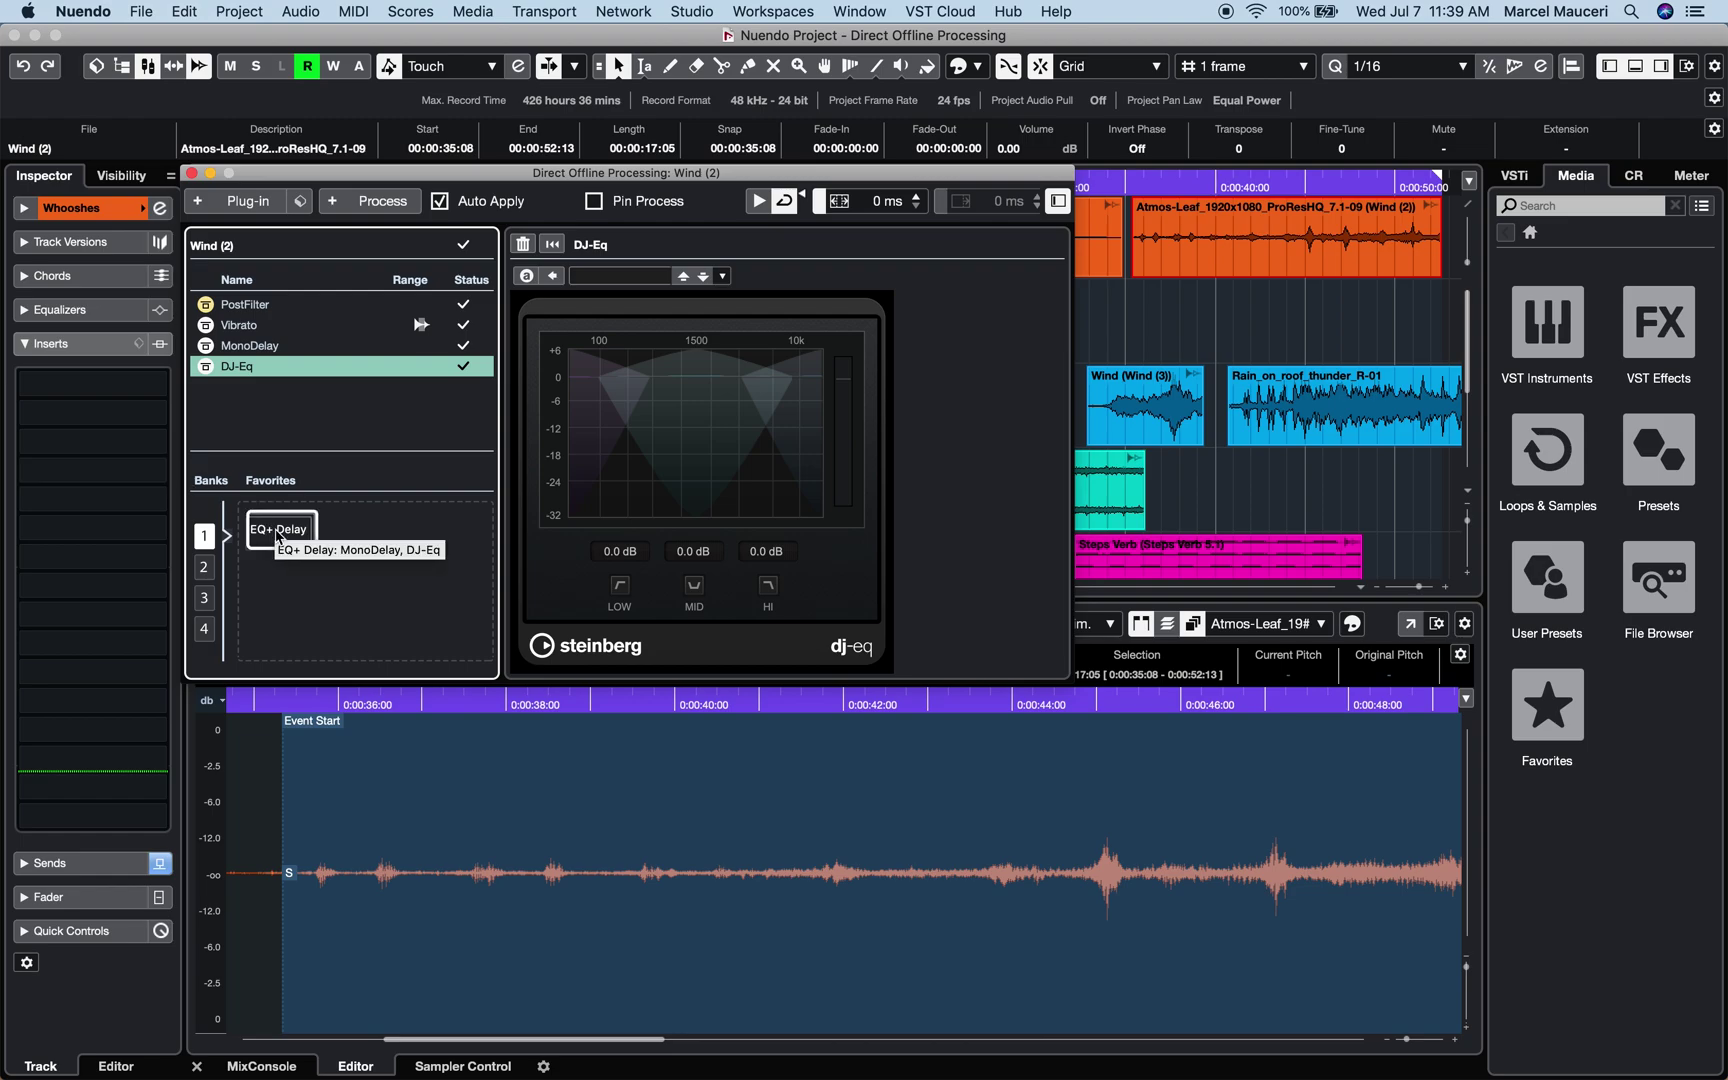
right_click(279, 535)
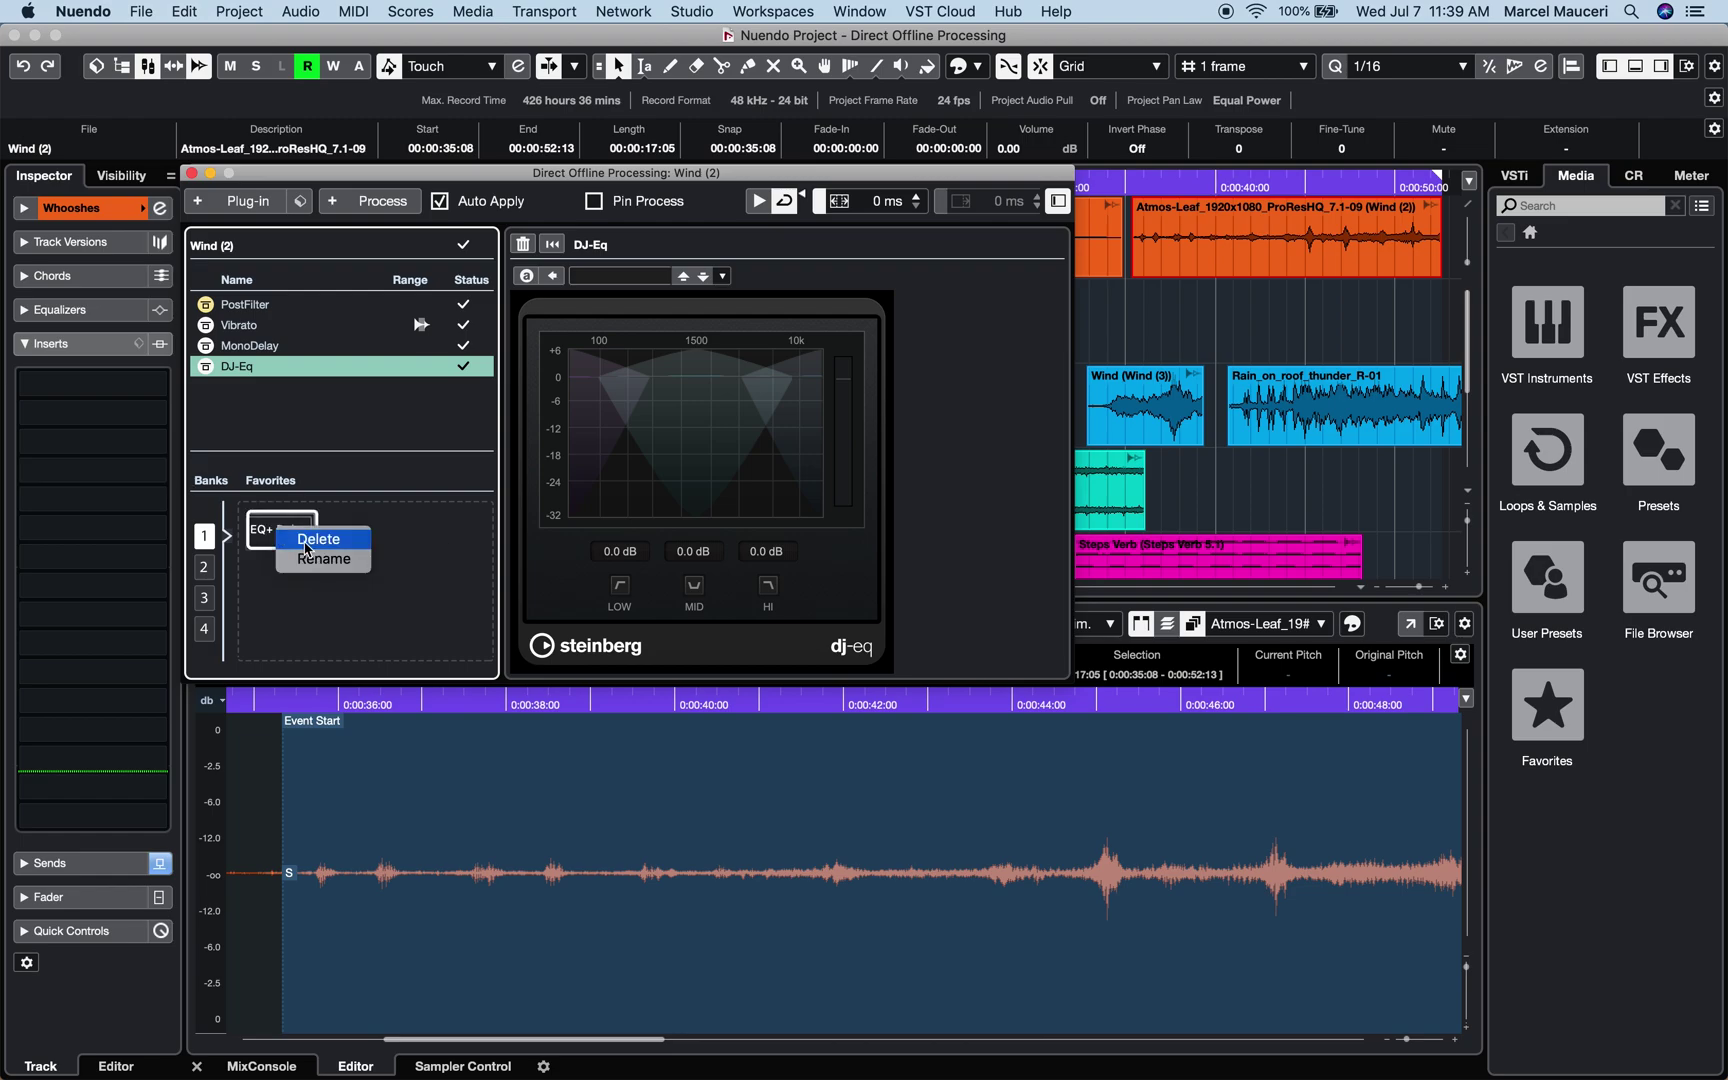
click(318, 539)
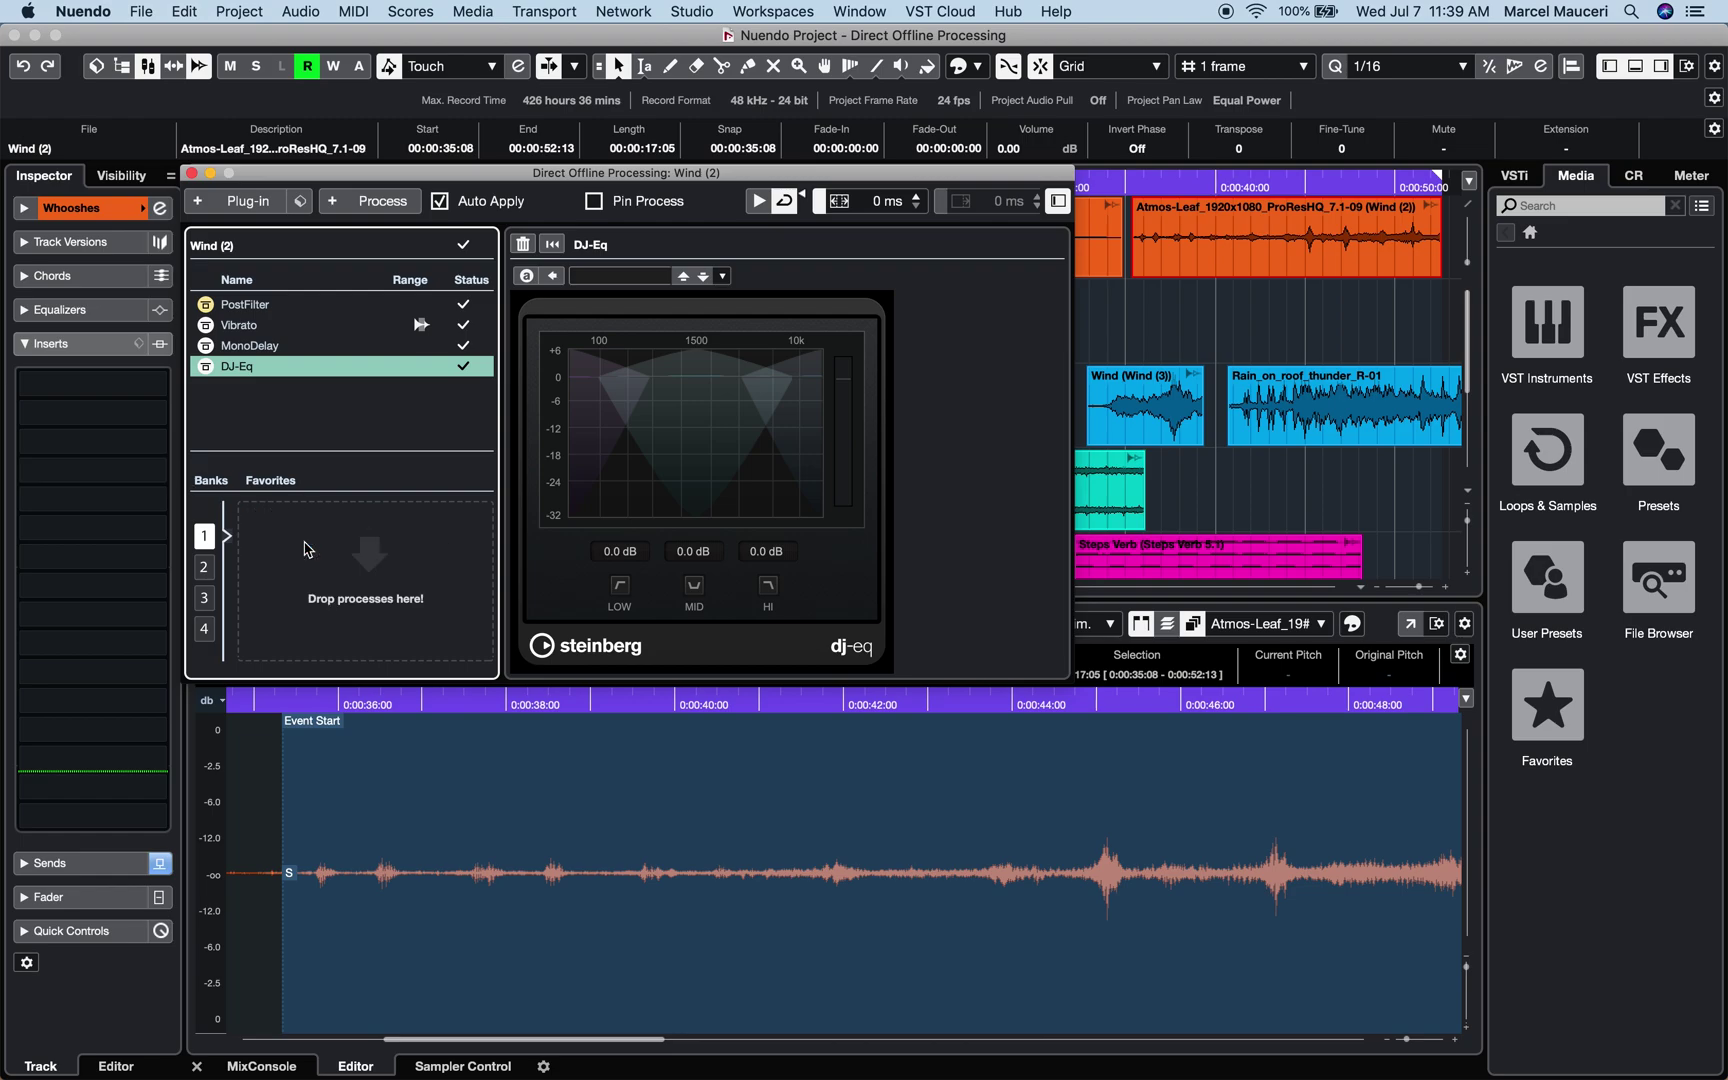
click(184, 11)
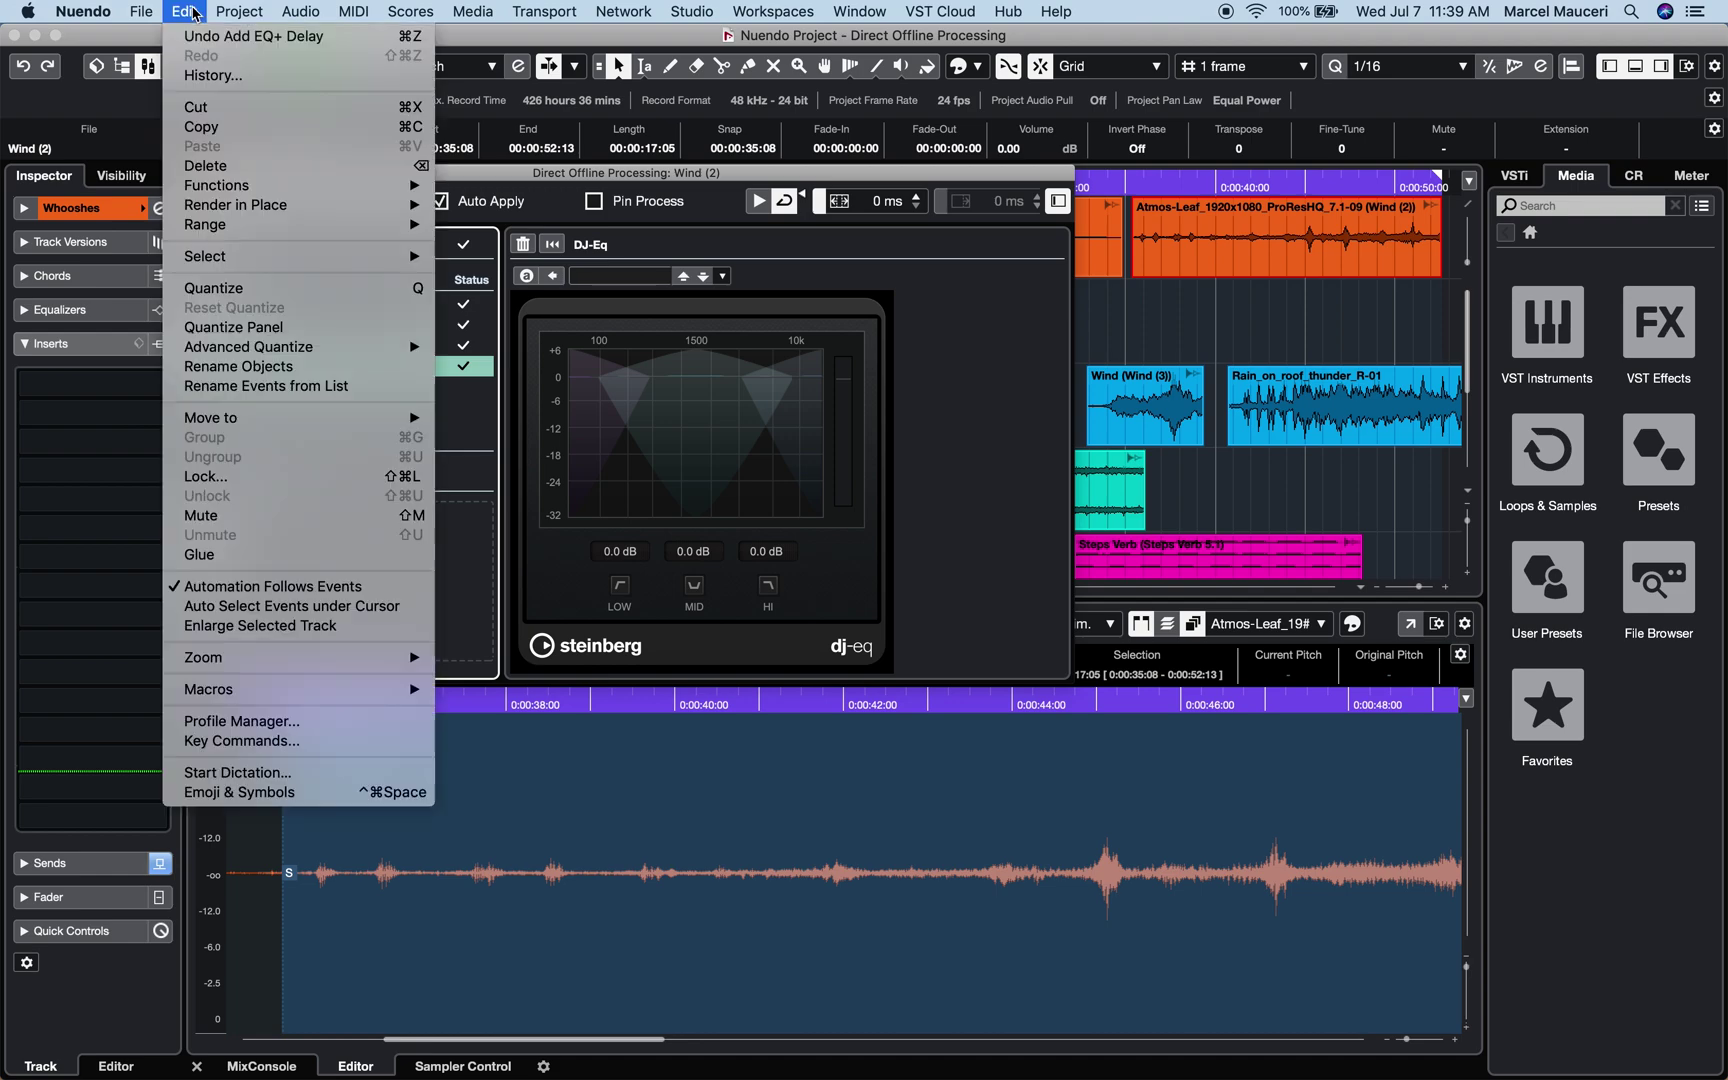
- Undo the second Add EQ+ Delay entry in Edit History, then dismiss the File menu without exporting
click(207, 77)
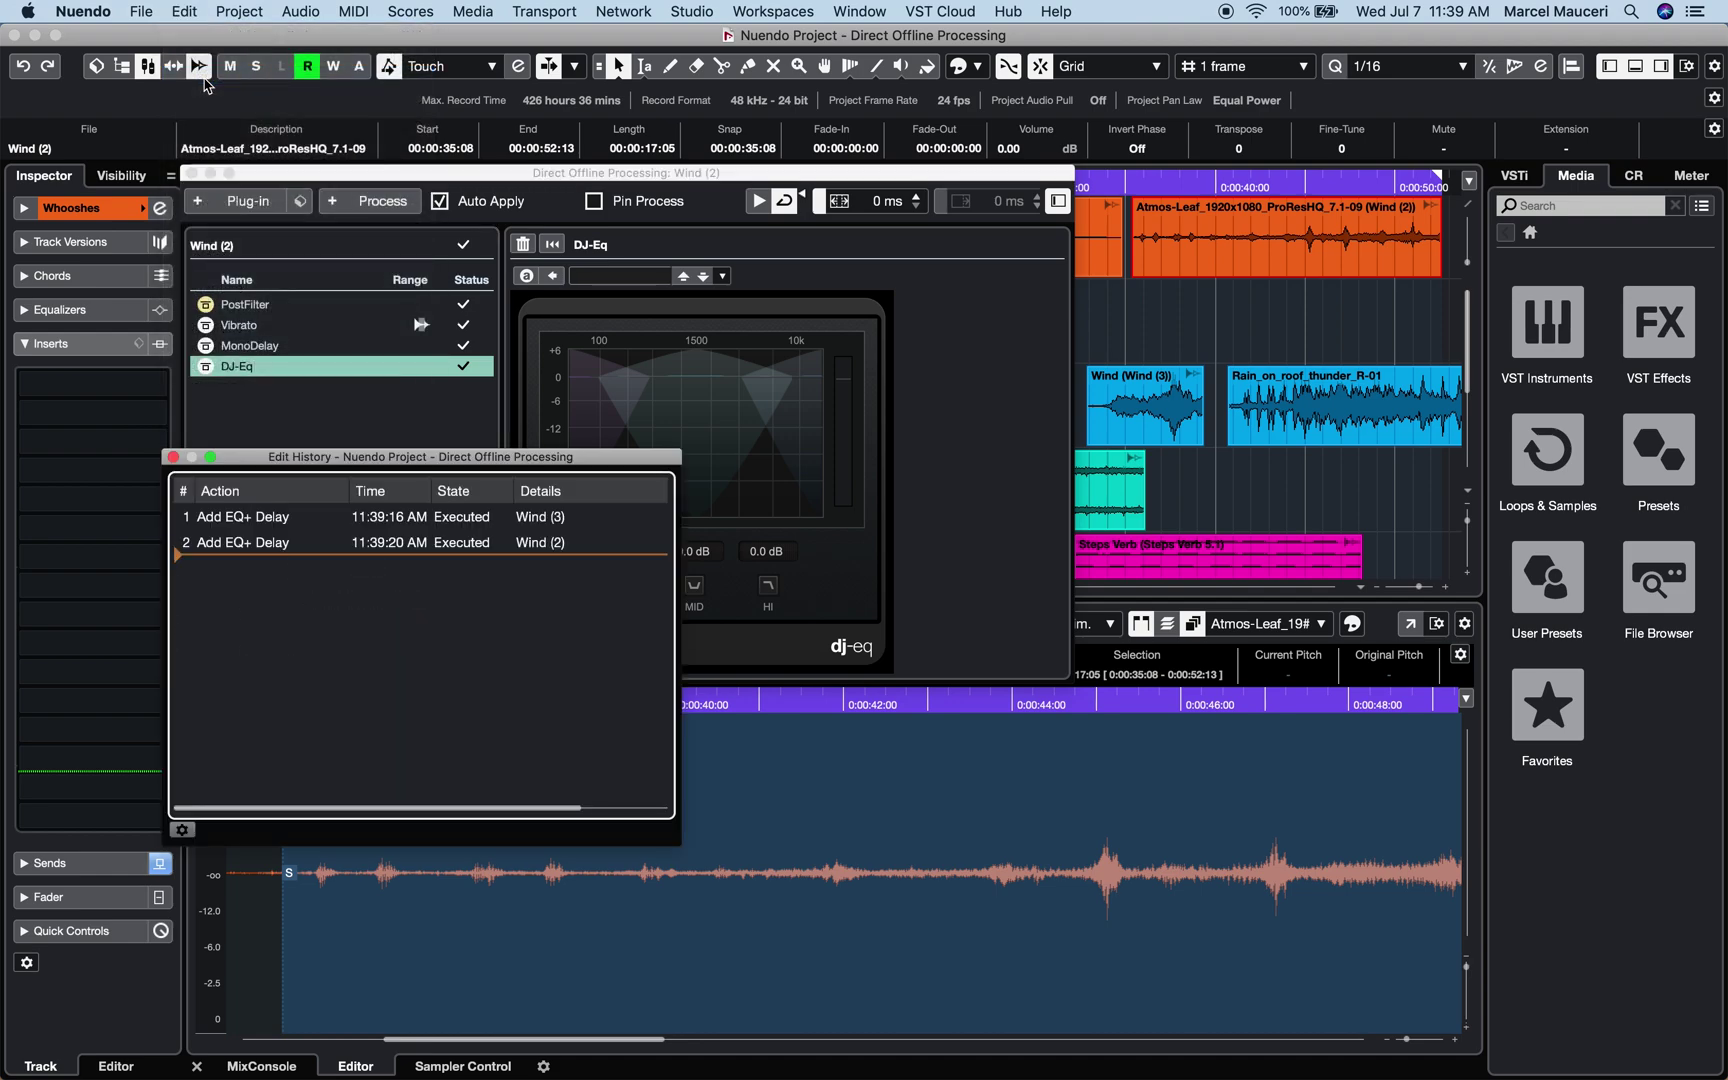
click(288, 548)
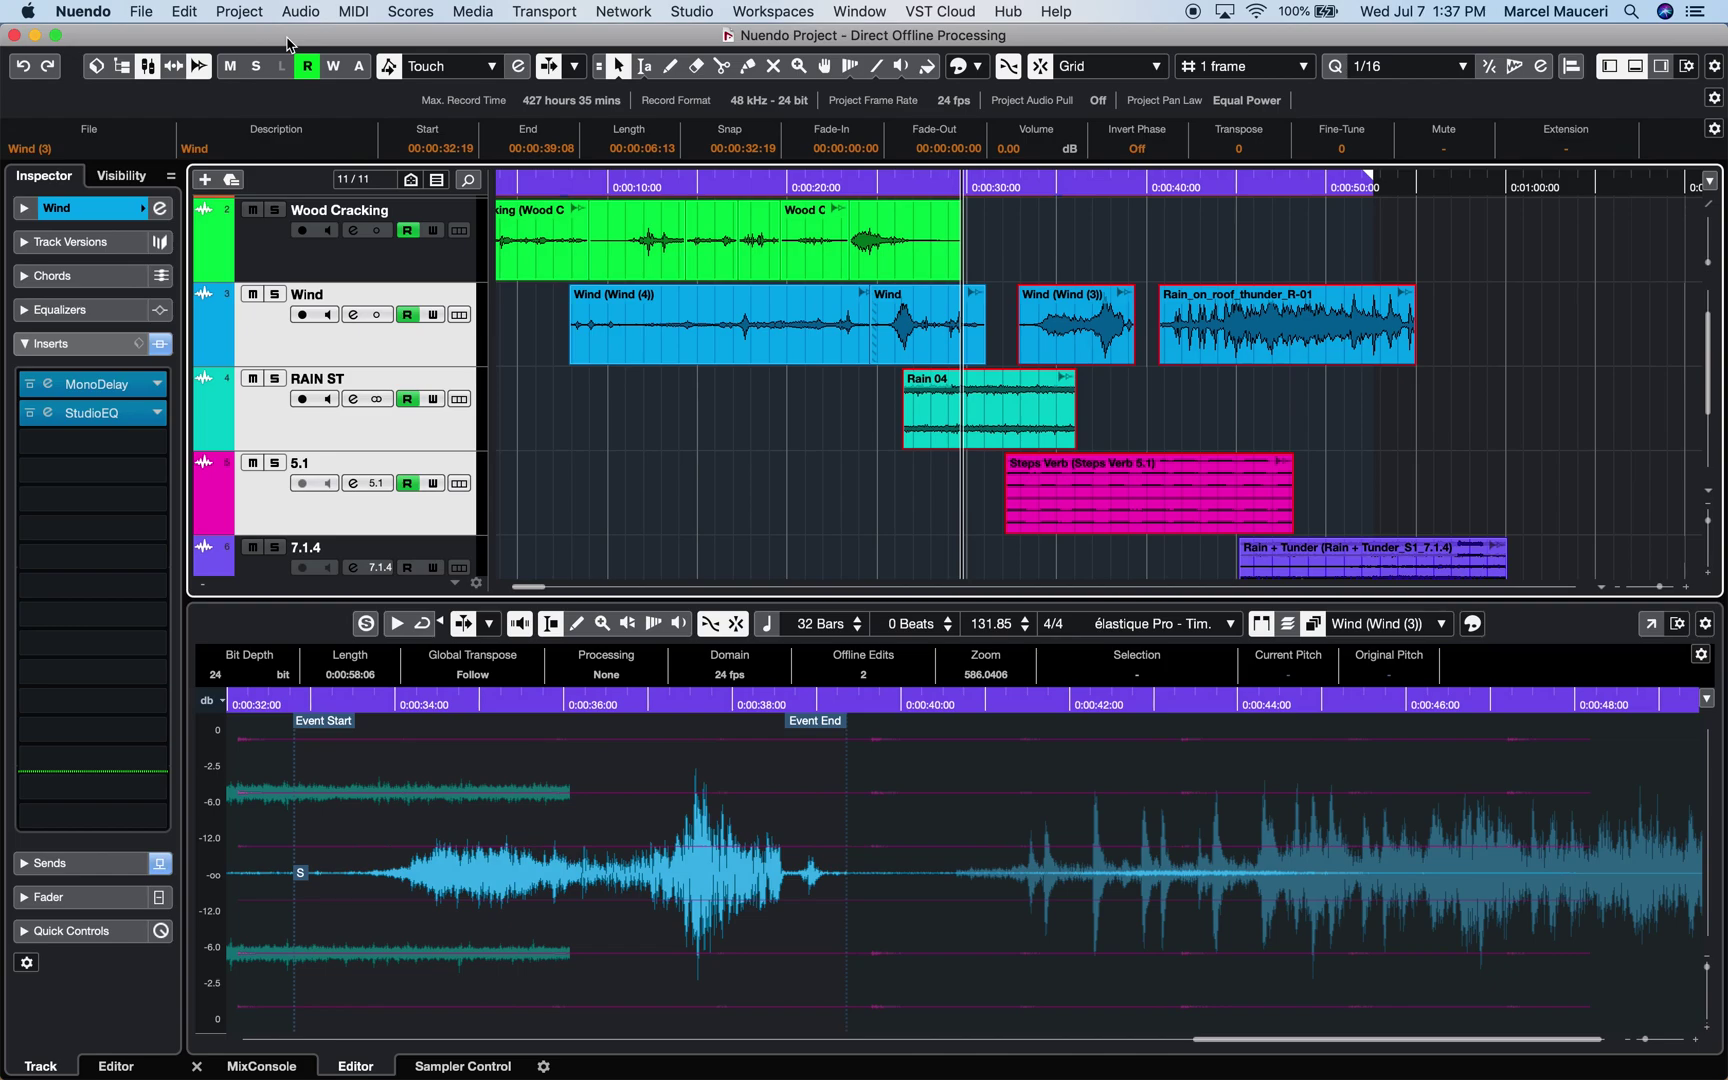
click(142, 12)
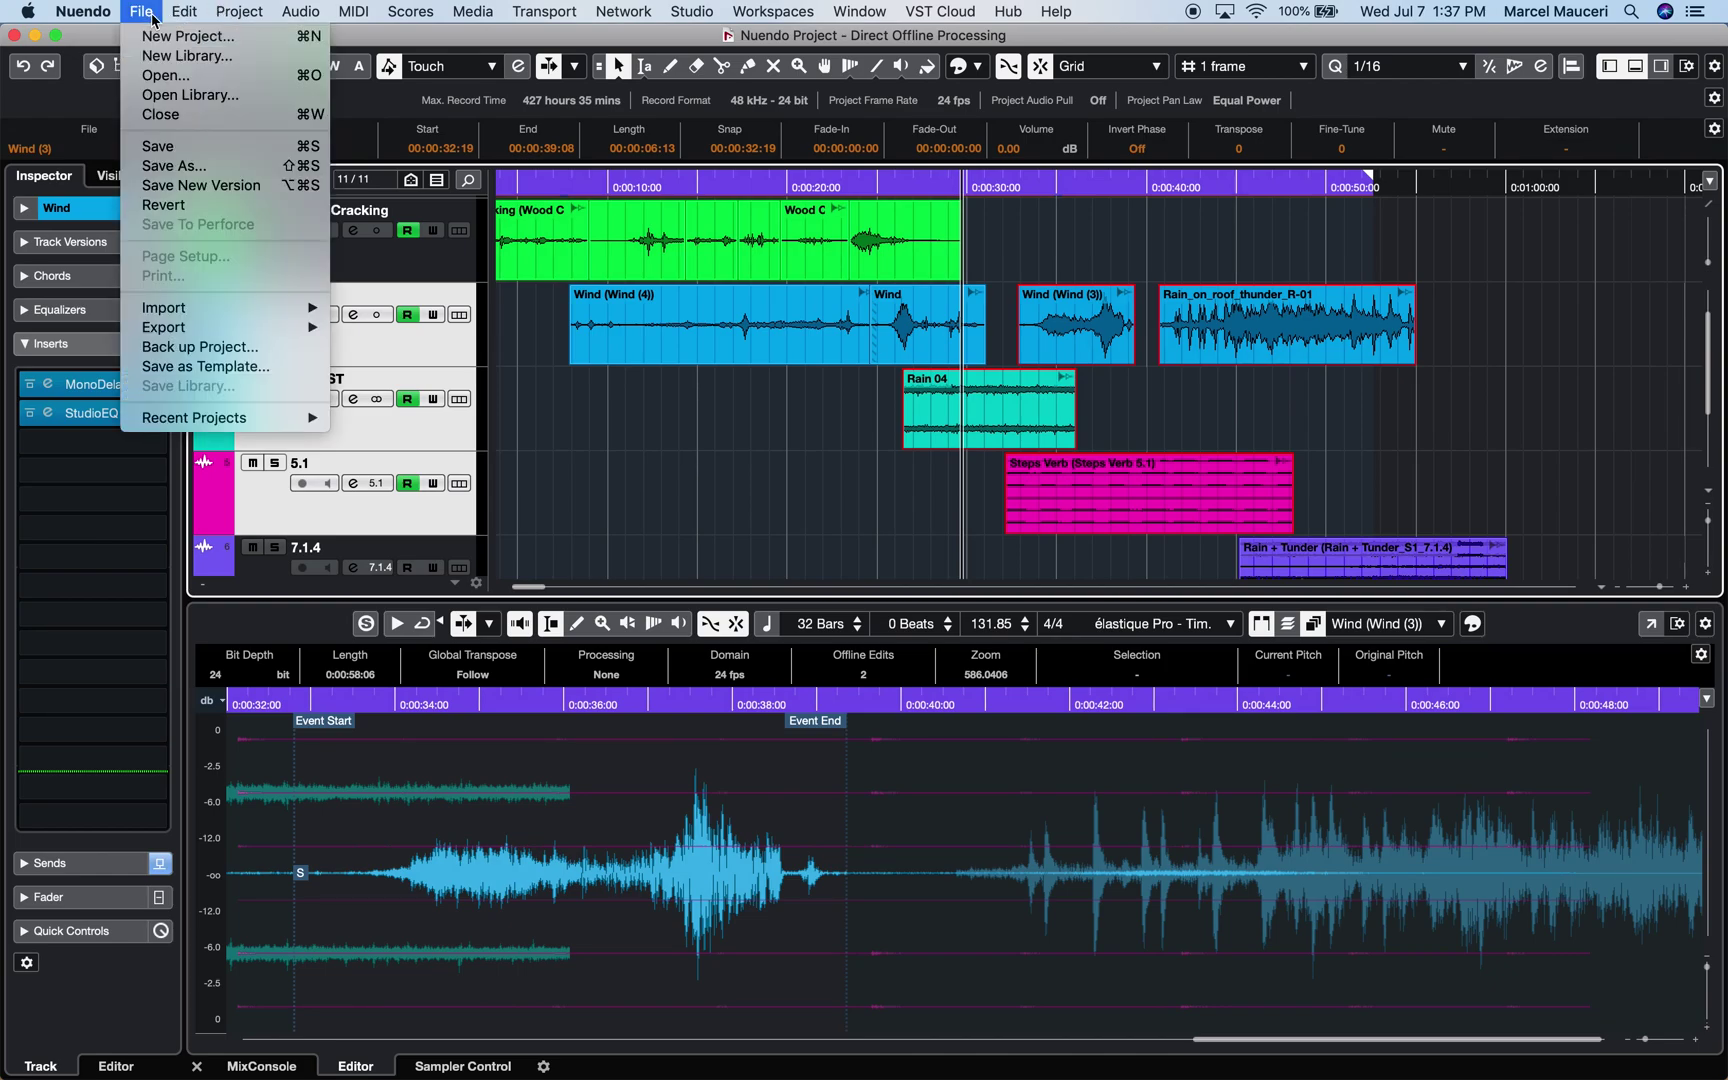
mouse_move(187, 332)
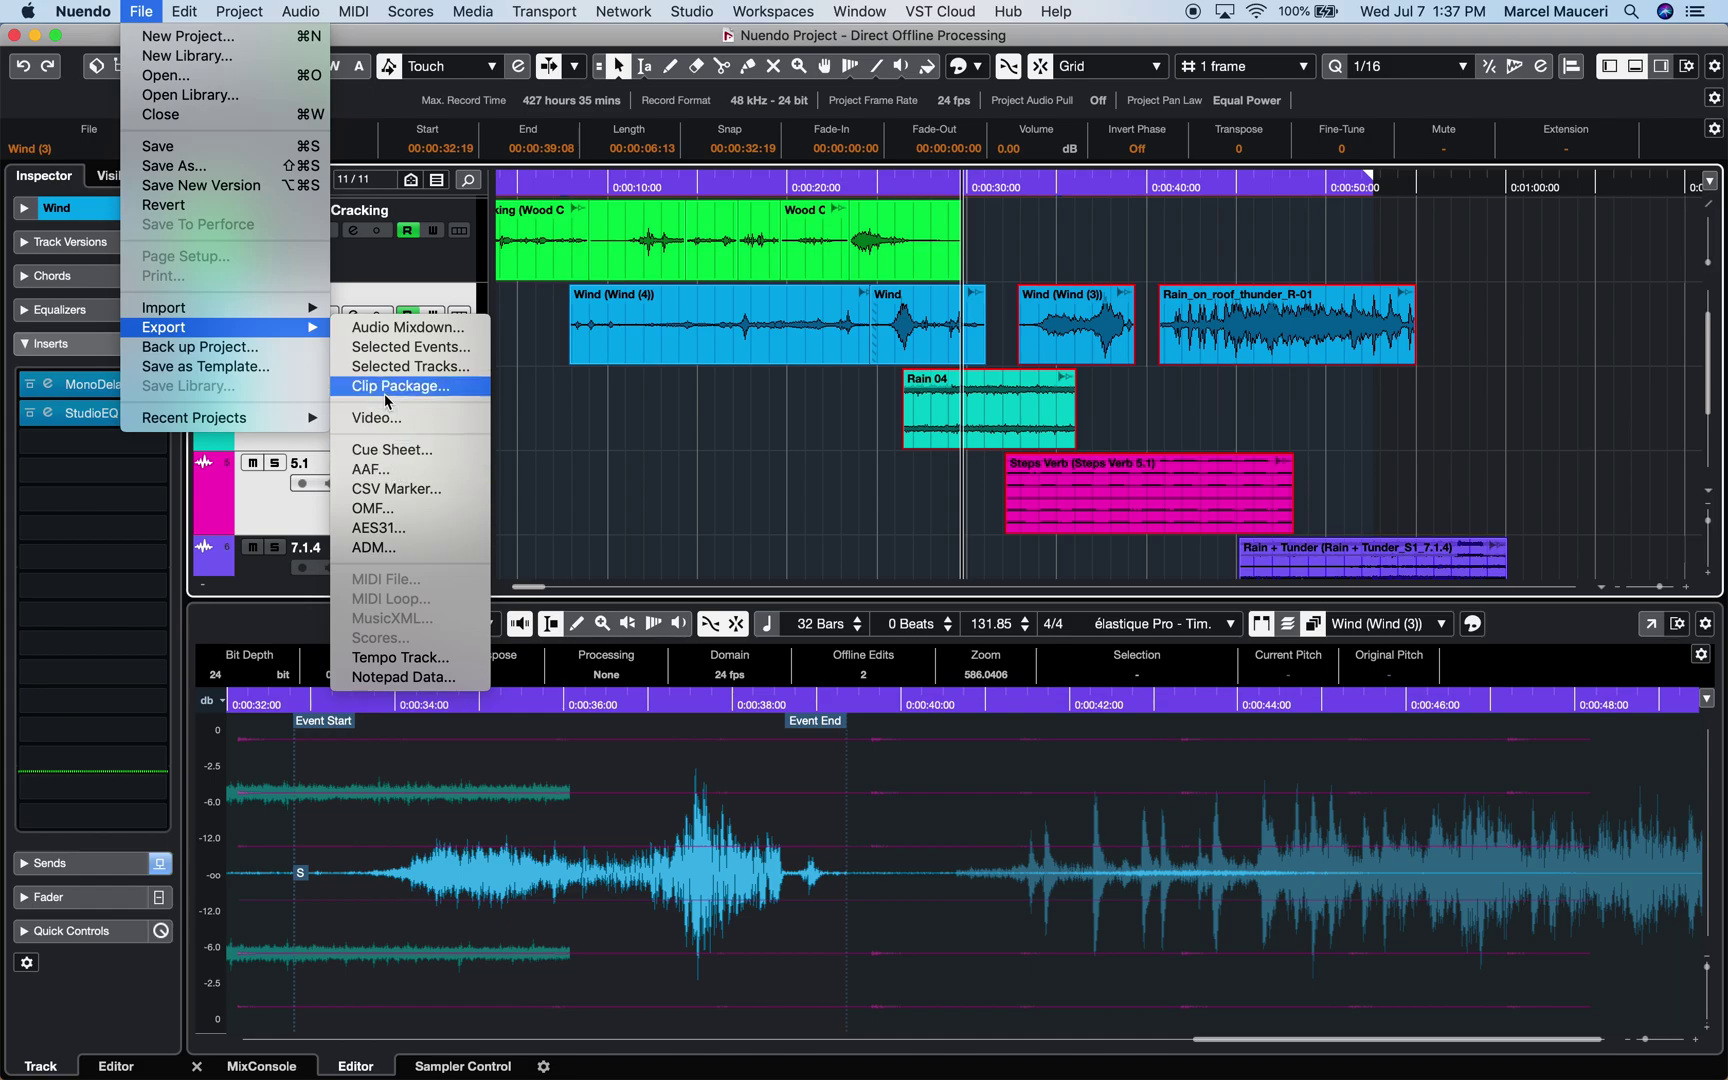
click(572, 413)
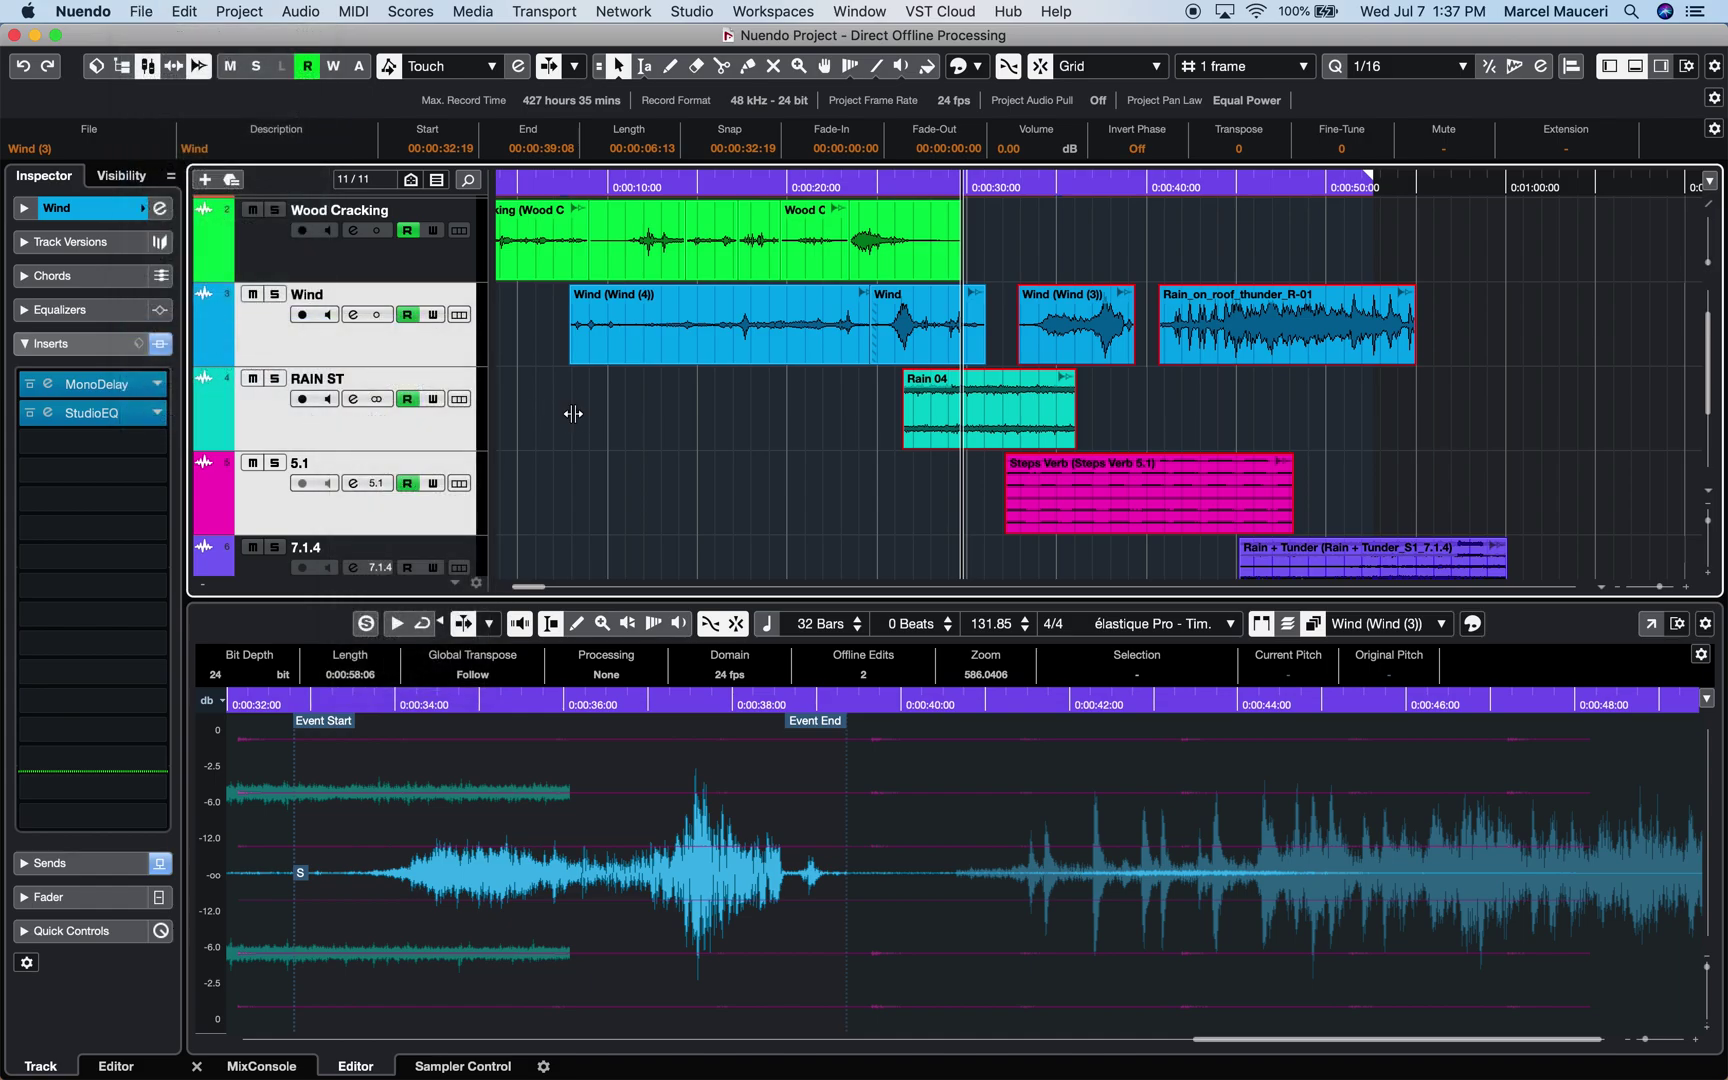